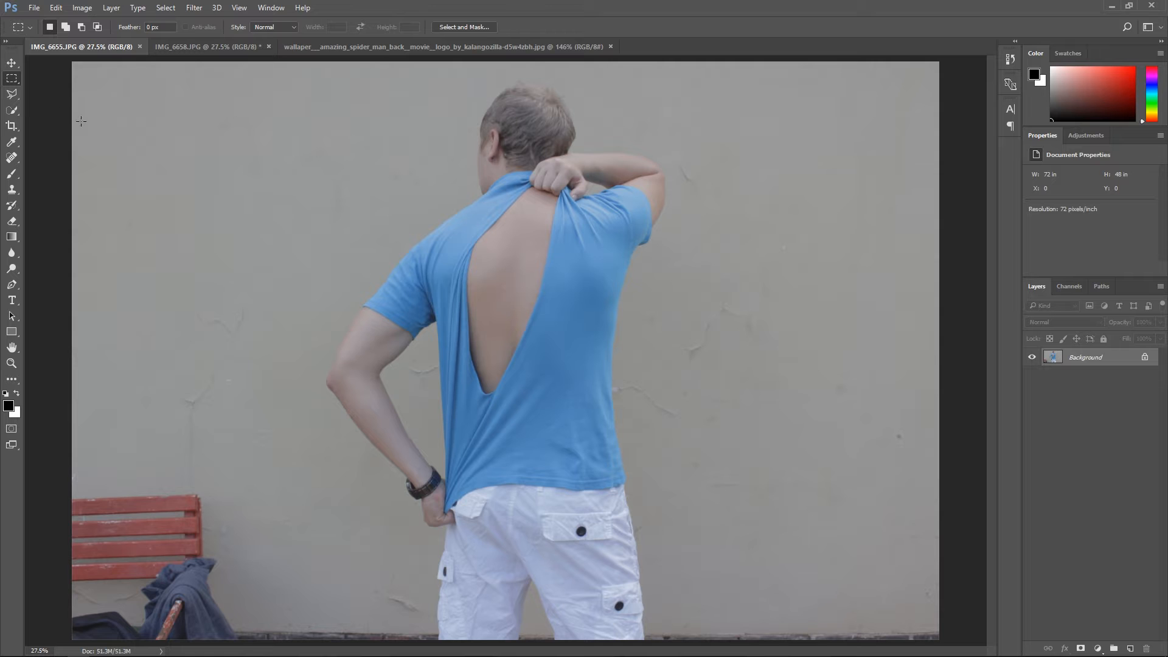
# Step: Outline the torn shirt opening with the Polygonal Lasso, including the blue fabric edges and shoulder fold but leaving out the hand
pyautogui.click(16, 94)
pyautogui.moveTo(478, 295); pyautogui.dragTo(596, 405)
pyautogui.scroll(-1, 604, 408)
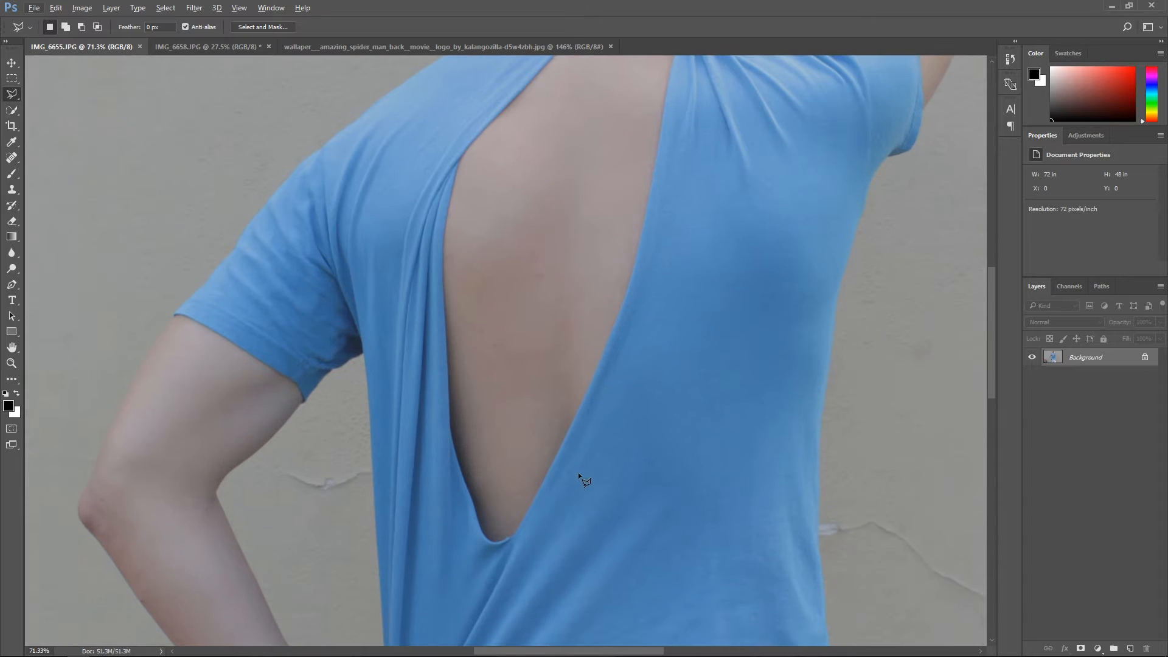
pyautogui.click(491, 574)
pyautogui.click(568, 475)
pyautogui.click(626, 381)
pyautogui.click(680, 275)
pyautogui.click(688, 181)
pyautogui.scroll(5, 698, 157)
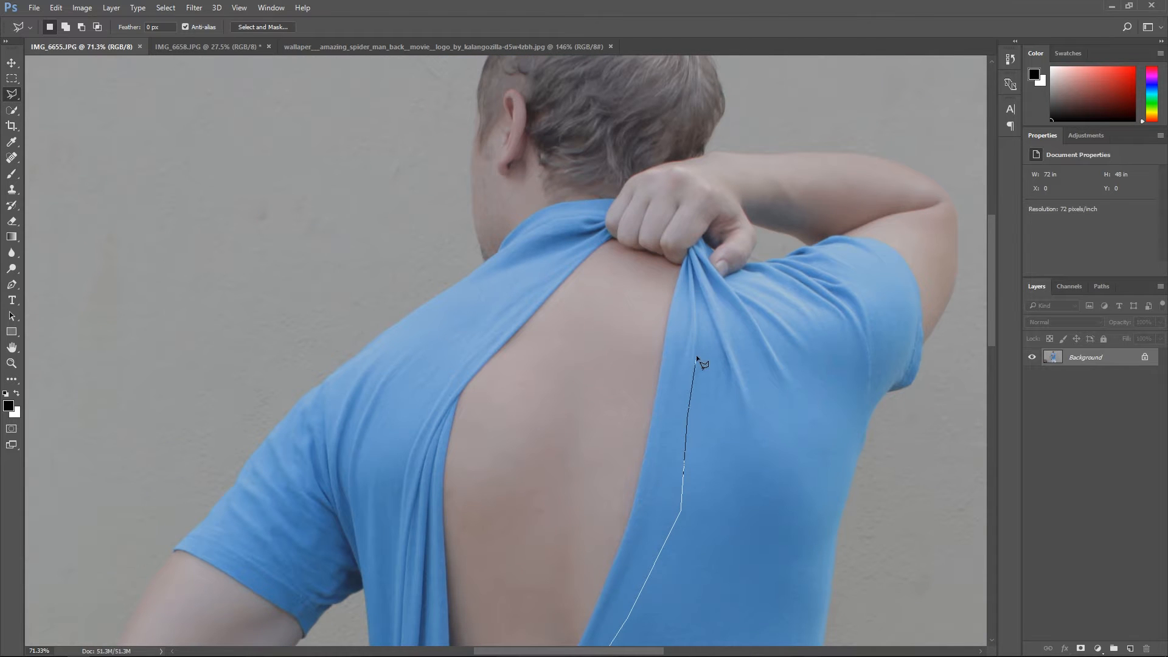
pyautogui.click(710, 293)
pyautogui.click(758, 368)
pyautogui.click(786, 395)
pyautogui.click(802, 387)
pyautogui.click(802, 373)
pyautogui.click(749, 290)
pyautogui.click(723, 278)
pyautogui.click(704, 238)
pyautogui.click(687, 249)
pyautogui.click(680, 266)
pyautogui.click(638, 261)
pyautogui.click(620, 253)
pyautogui.click(610, 238)
pyautogui.click(540, 272)
pyautogui.click(434, 392)
pyautogui.click(403, 451)
pyautogui.click(394, 496)
pyautogui.click(528, 407)
pyautogui.click(607, 514)
pyautogui.hotkey('ctrl', '0')
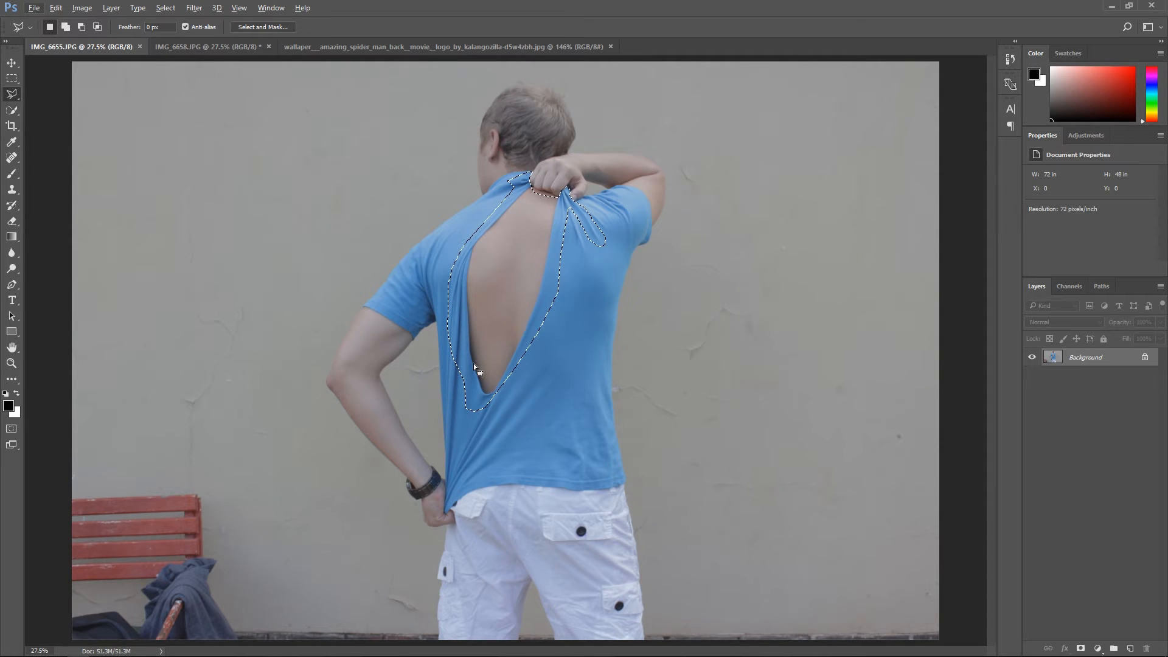
# Step: Inspect the selection outline up close around the opening's lower fabric edge and the gripping hand
pyautogui.keyDown('alt'); pyautogui.scroll(6, 473, 363); pyautogui.keyUp('alt')
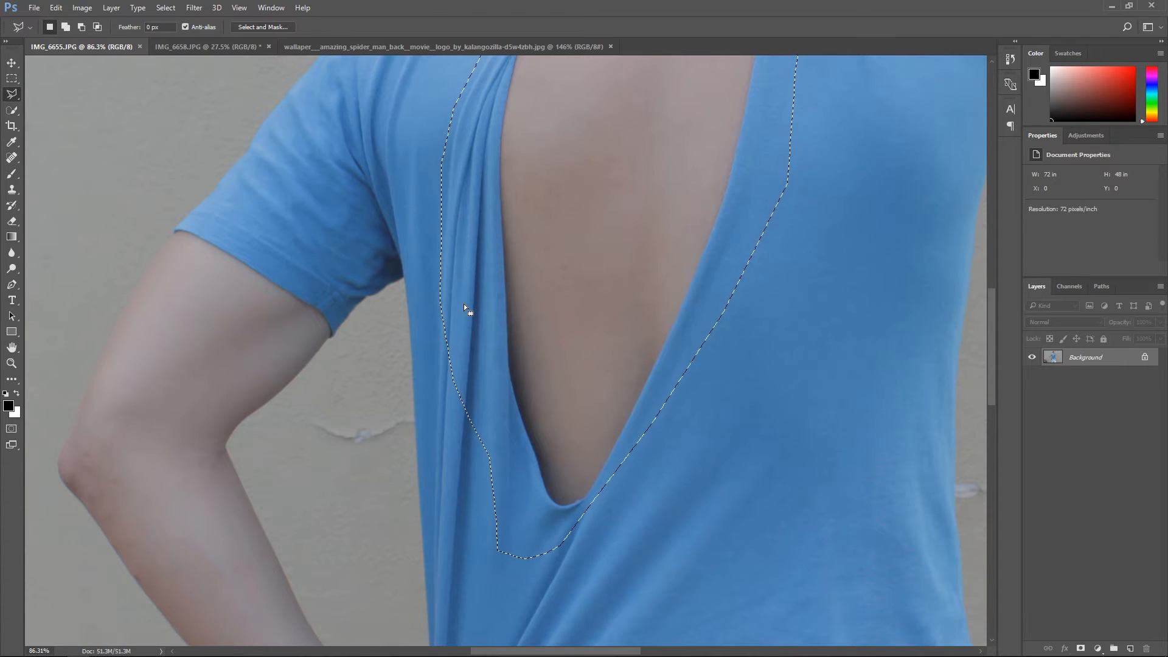
pyautogui.keyDown('alt'); pyautogui.scroll(-3, 498, 309); pyautogui.keyUp('alt')
pyautogui.keyDown('alt'); pyautogui.scroll(-1, 498, 310); pyautogui.keyUp('alt')
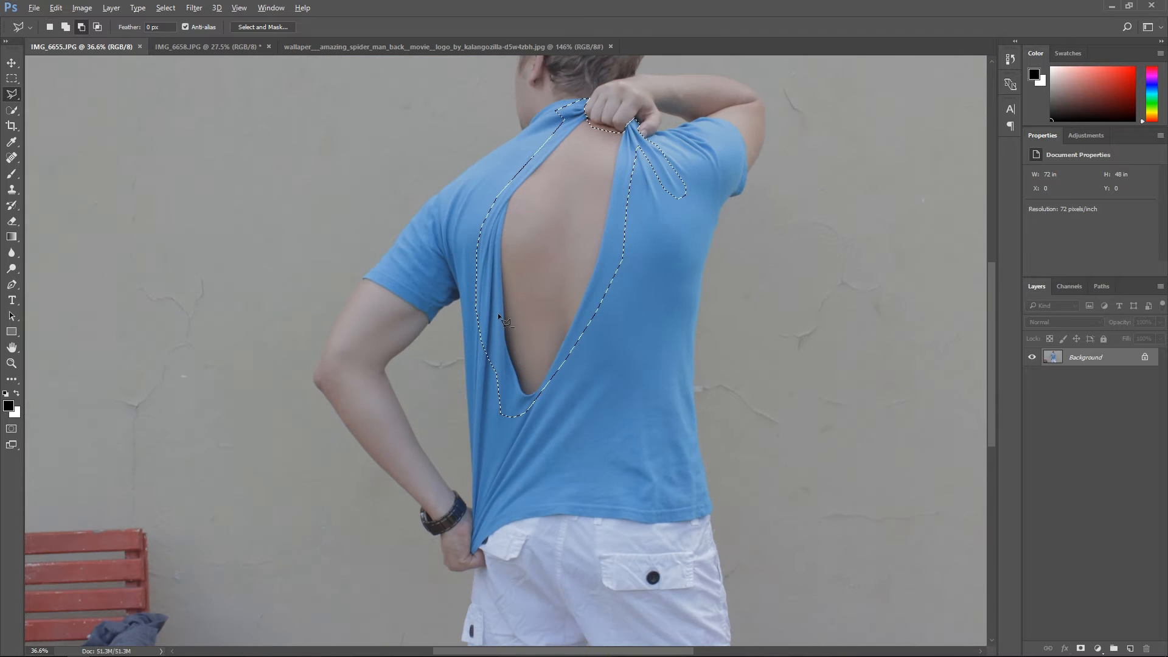
pyautogui.keyDown('alt'); pyautogui.scroll(1, 608, 85); pyautogui.keyUp('alt')
pyautogui.keyDown('alt'); pyautogui.scroll(2, 626, 92); pyautogui.keyUp('alt')
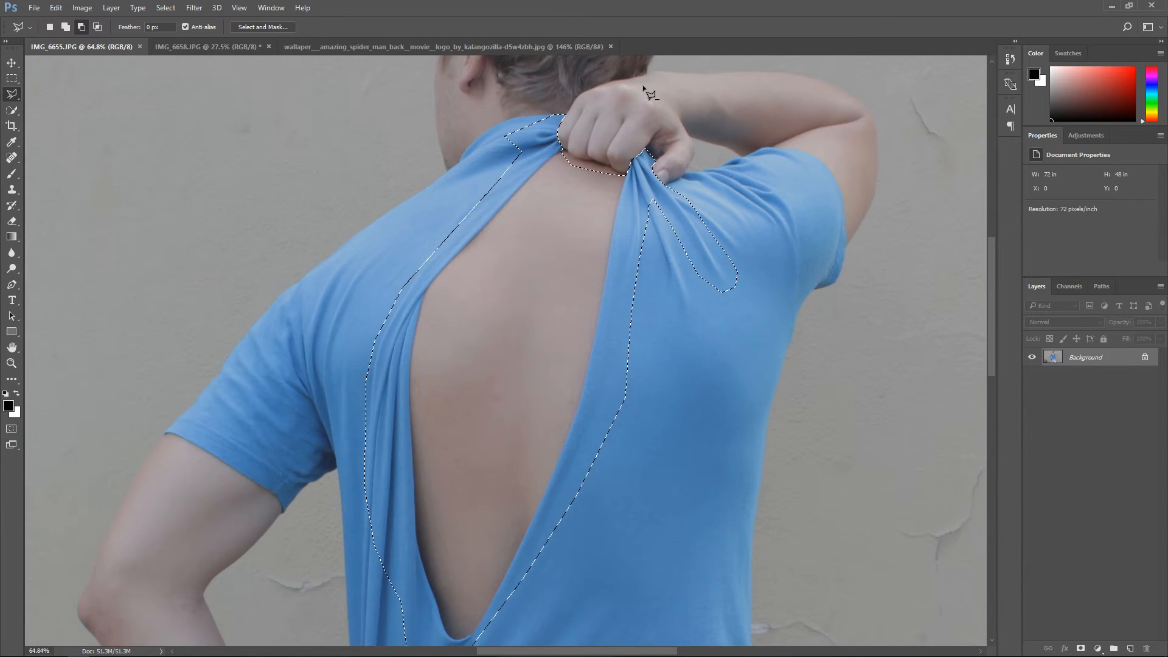
pyautogui.keyDown('alt'); pyautogui.scroll(1, 605, 128); pyautogui.keyUp('alt')
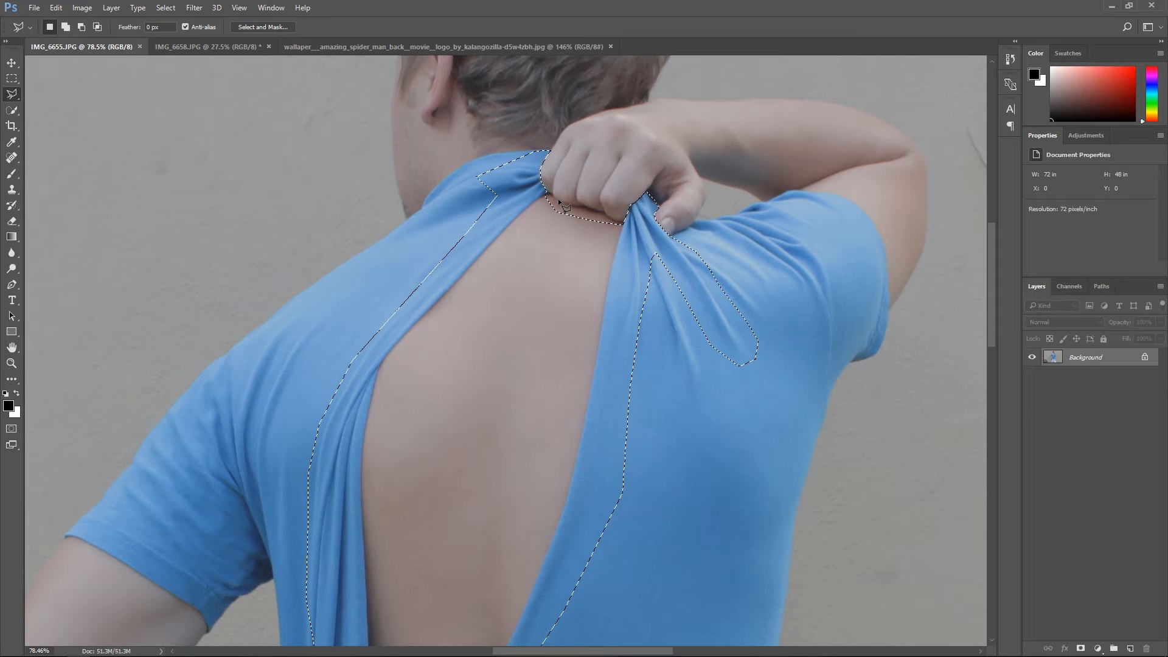
pyautogui.keyDown('alt'); pyautogui.scroll(-5, 557, 199); pyautogui.keyUp('alt')
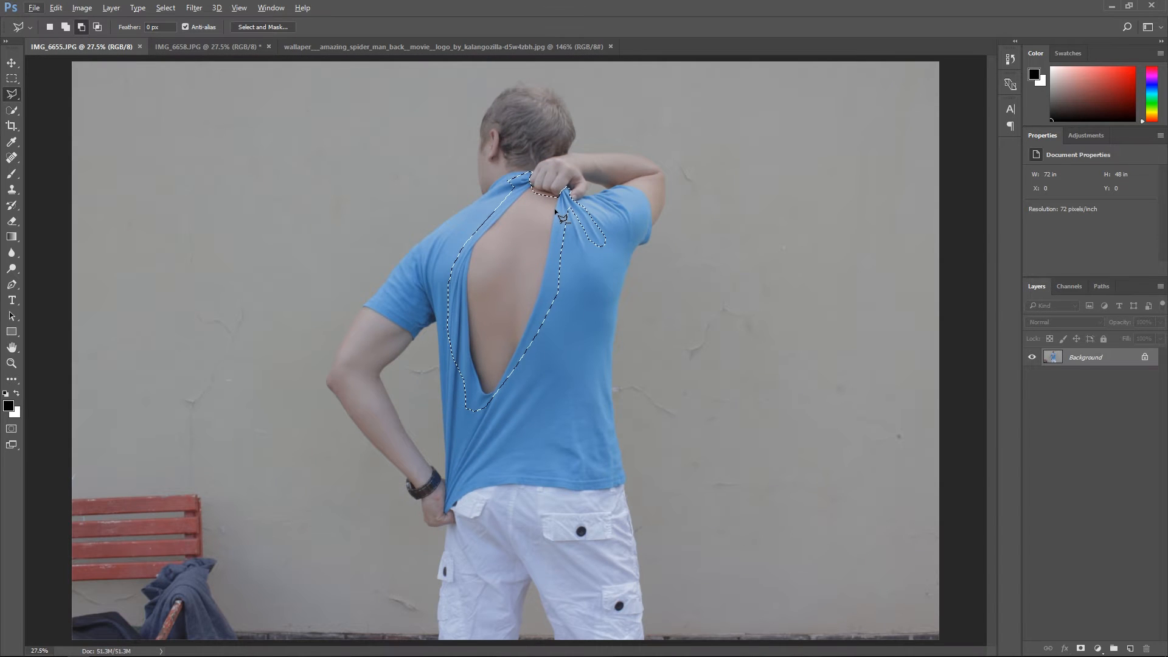
# Step: Output the selection through Select and Mask as a New Layer with Layer Mask
pyautogui.click(275, 28)
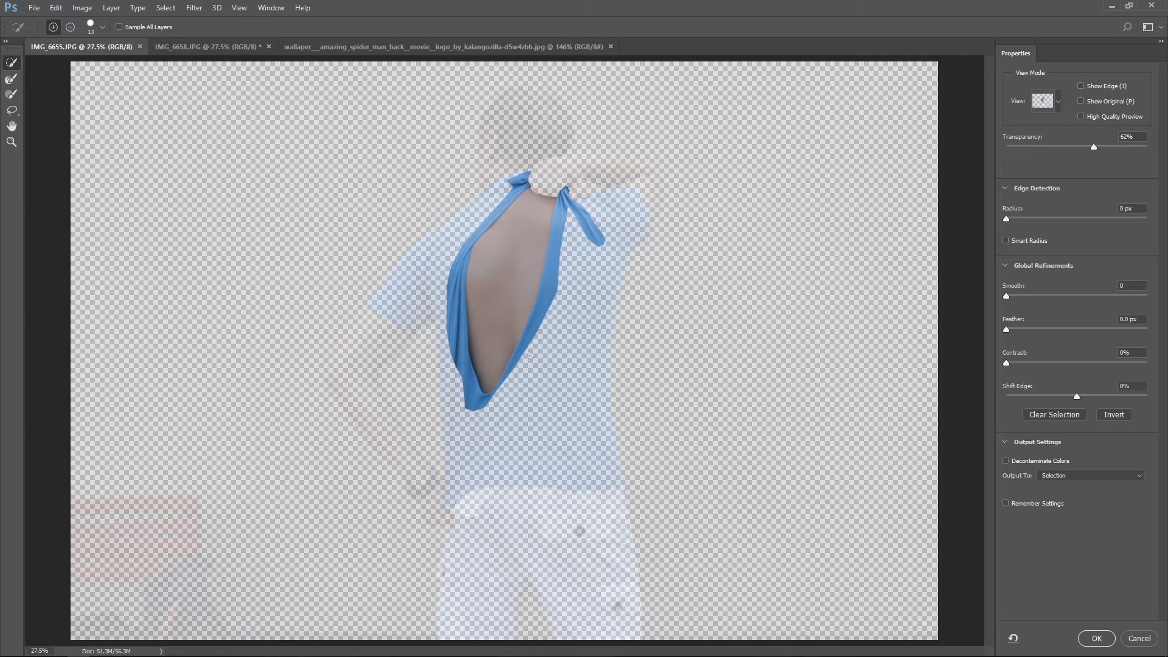
pyautogui.click(1061, 476)
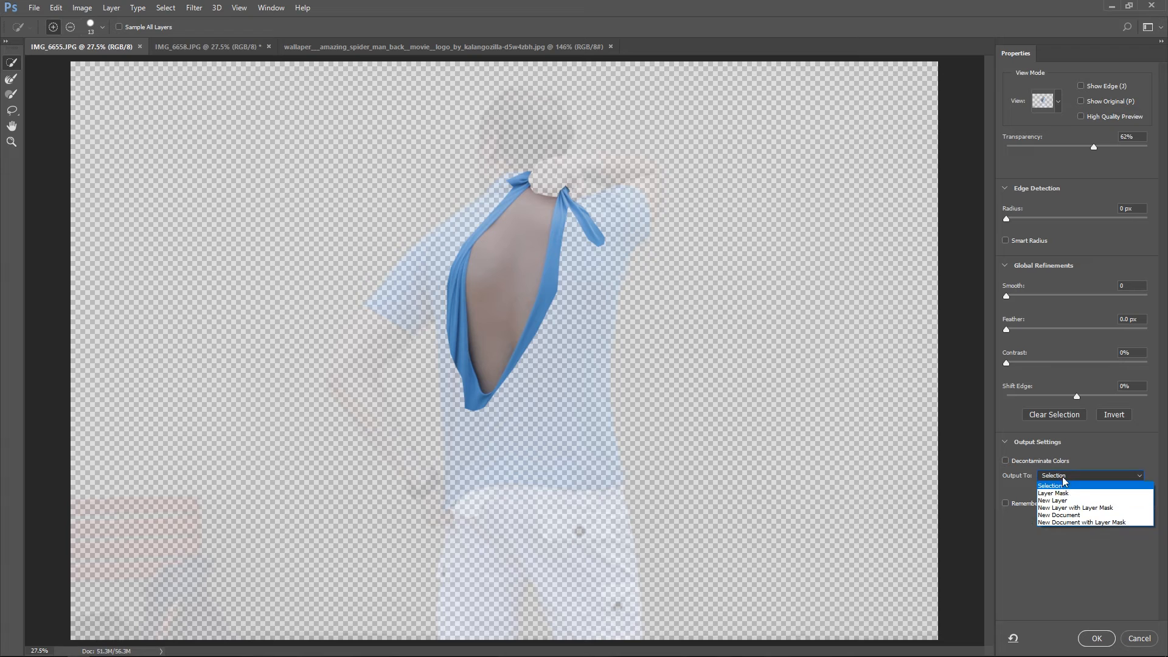
pyautogui.click(1074, 508)
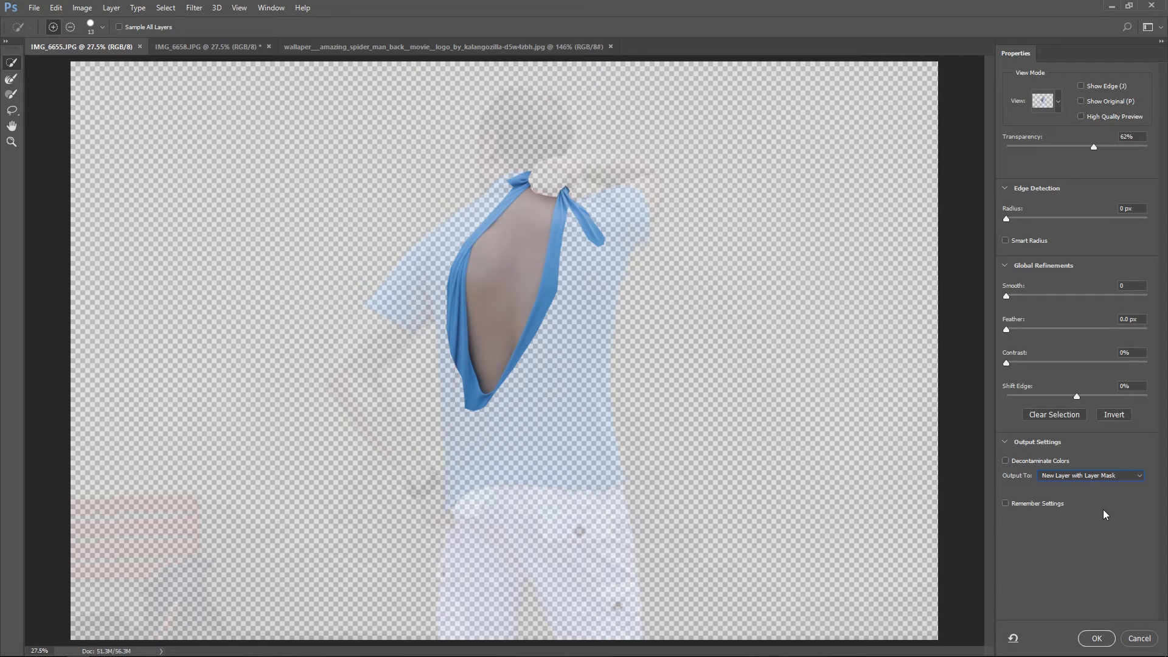
pyautogui.click(1096, 638)
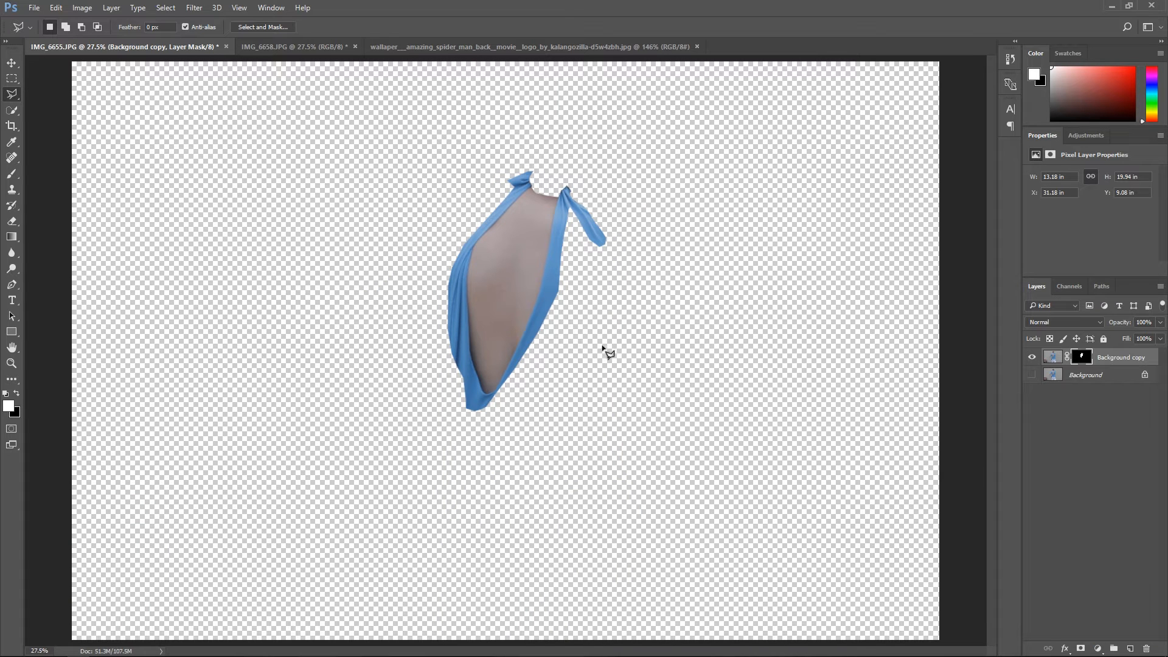
# Step: Duplicate the masked shirt layer into the IMG_6658.JPG document and switch to that document
pyautogui.rightClick(1109, 359)
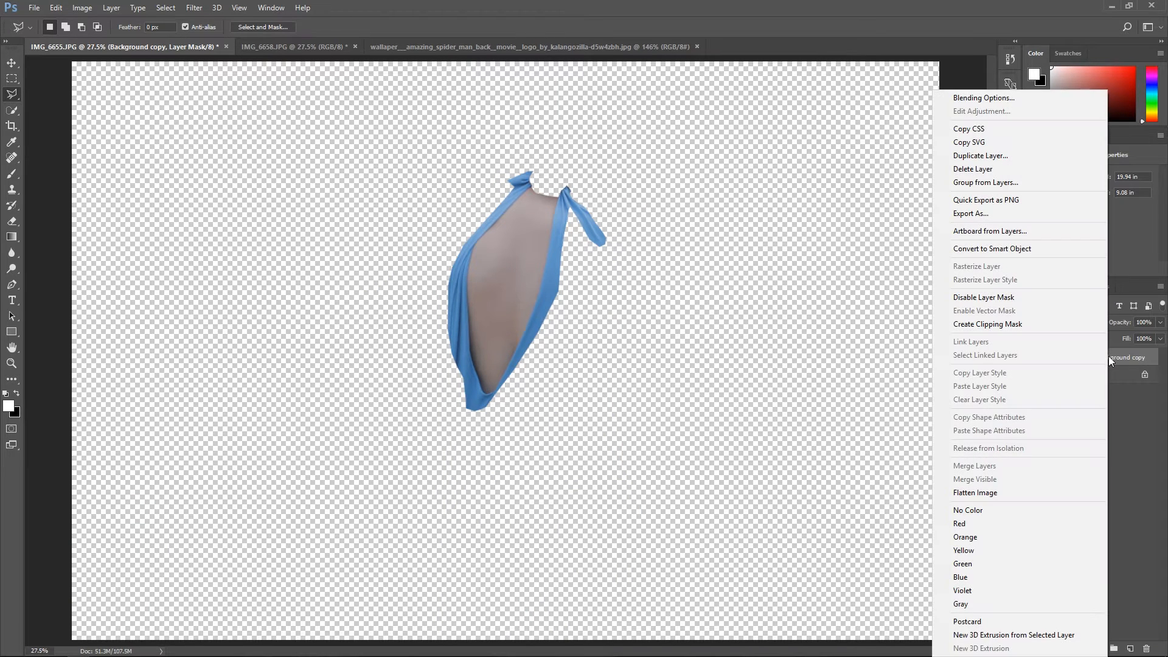
pyautogui.click(1002, 155)
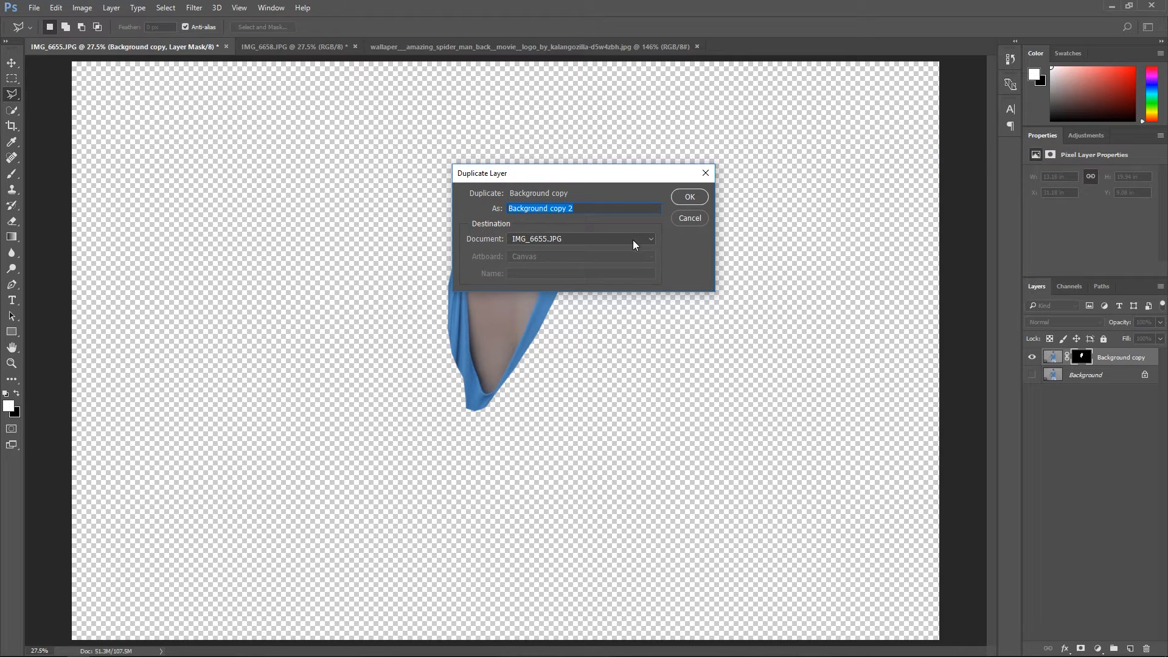
pyautogui.click(609, 238)
pyautogui.click(584, 261)
pyautogui.click(689, 196)
pyautogui.click(354, 45)
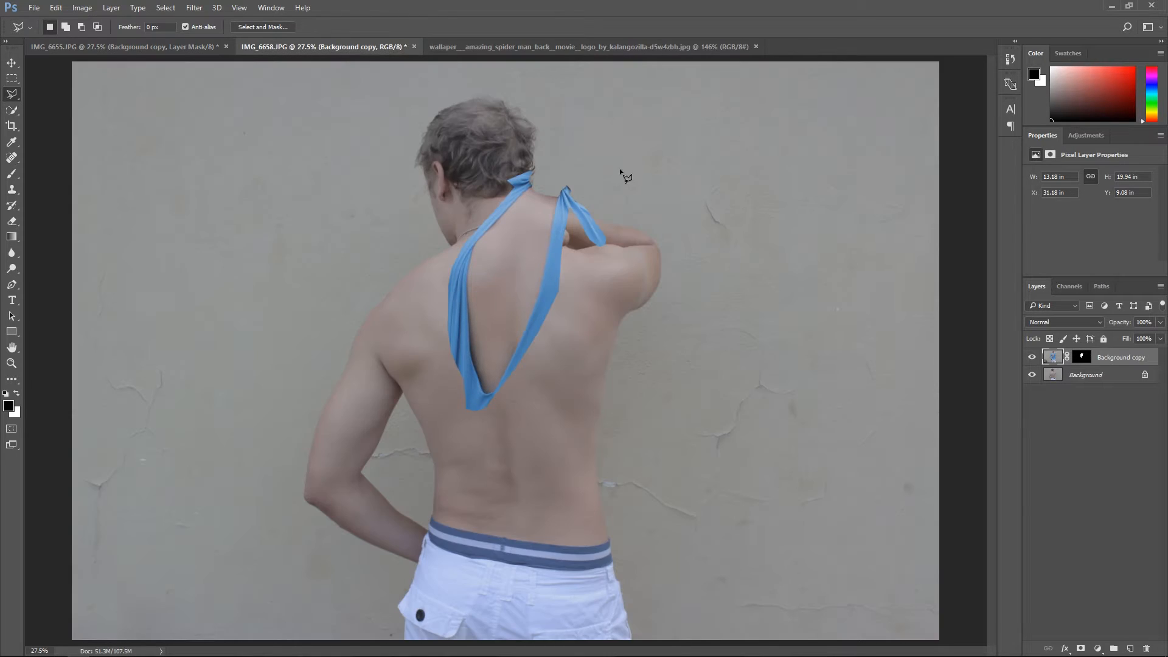
# Step: Move the shirt cutout with Free Transform to about X 2416 px, Y 1985 px, so its collar meets the hand
pyautogui.scroll(2, 621, 173)
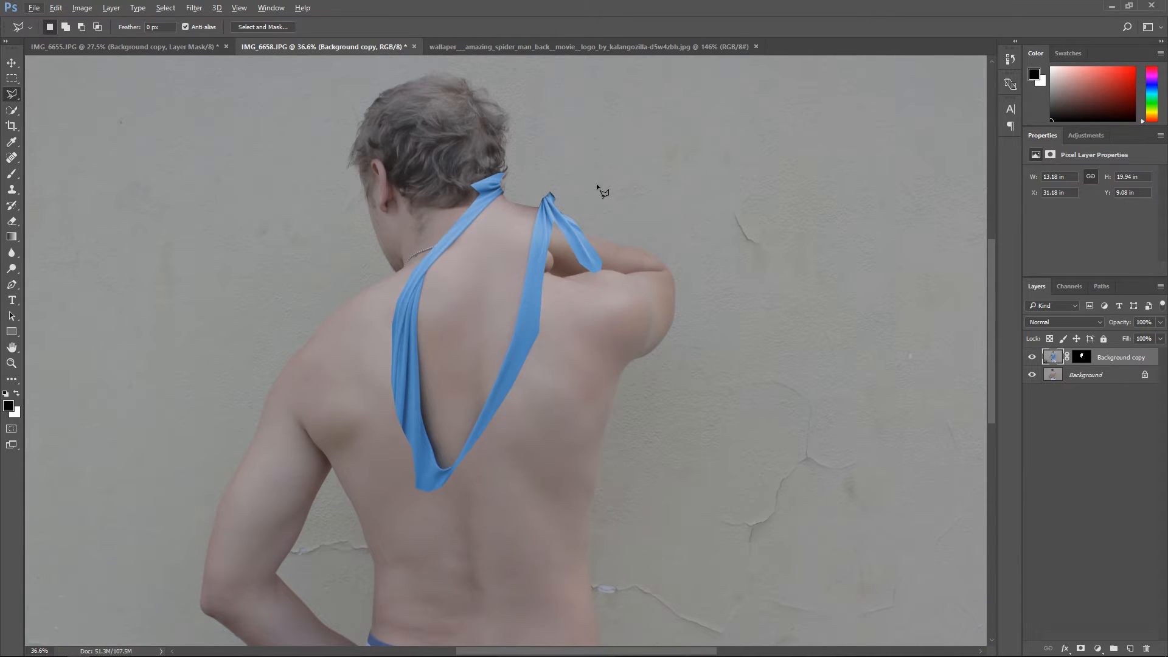
pyautogui.scroll(-2, 602, 191)
pyautogui.hotkey('ctrl', 't')
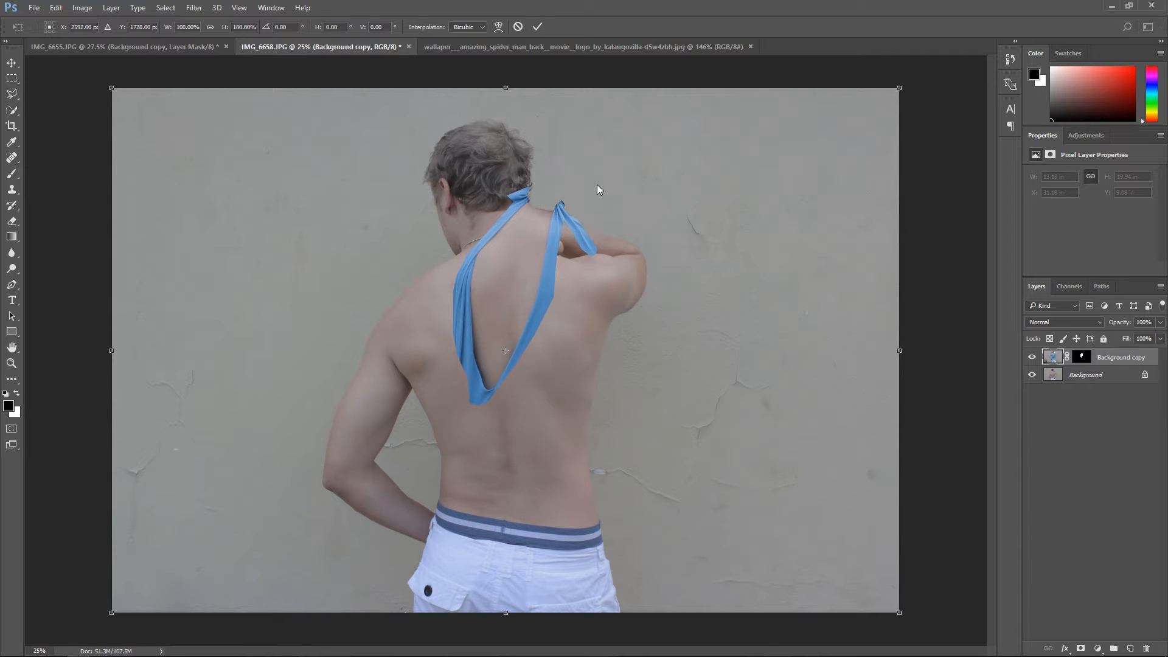
pyautogui.moveTo(612, 307); pyautogui.dragTo(544, 308)
pyautogui.scroll(3, 538, 336)
pyautogui.scroll(-3, 442, 386)
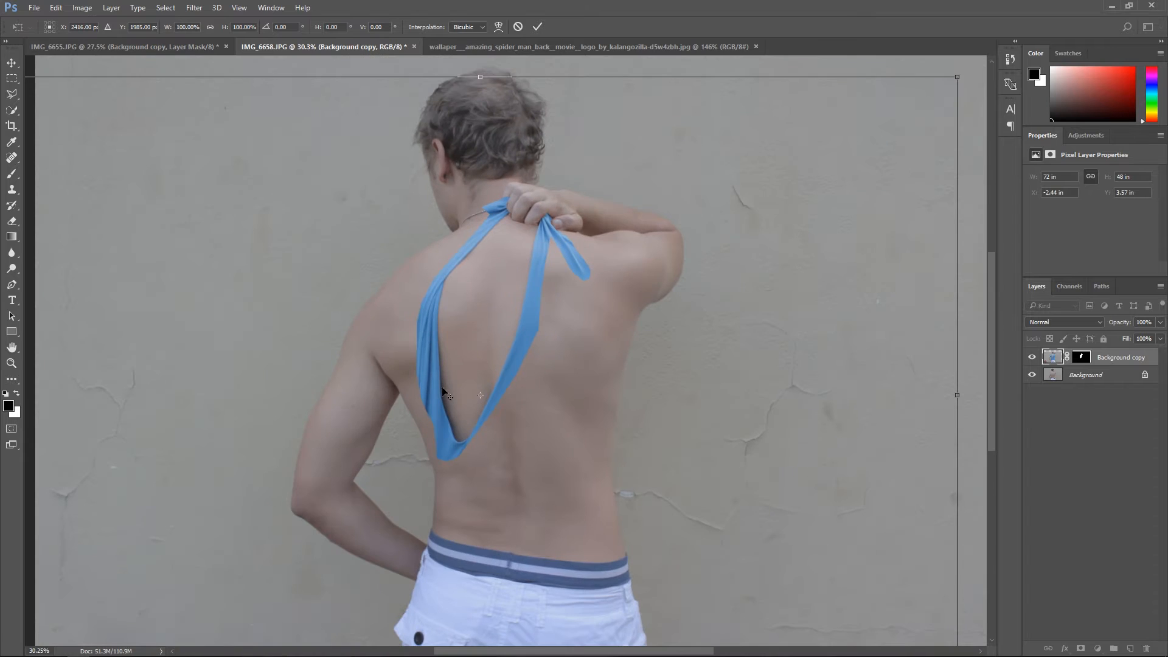
# Step: Warp the shirt cutout by bending its lower end toward the middle of the back
pyautogui.rightClick(468, 334)
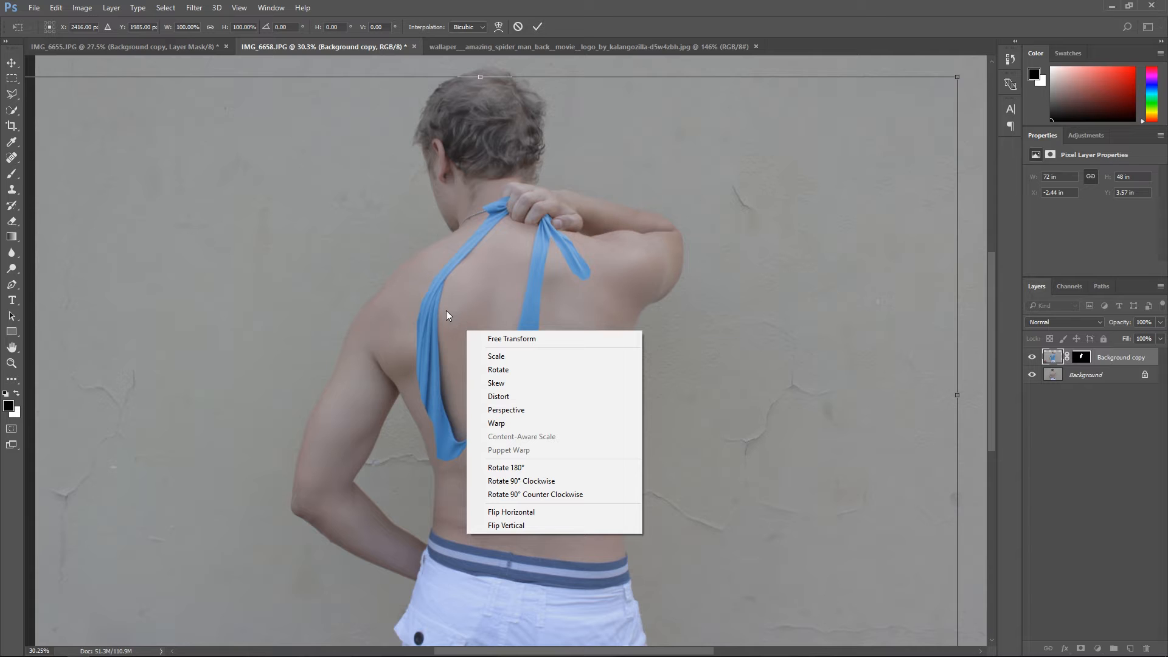
pyautogui.click(496, 424)
pyautogui.scroll(-3, 480, 416)
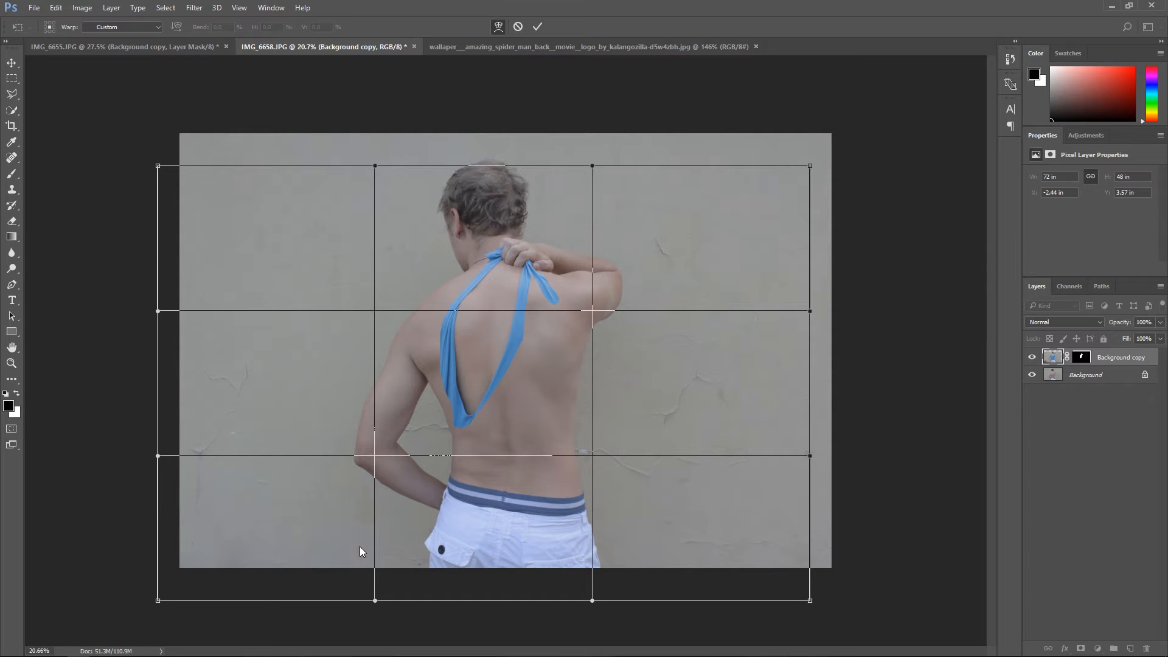
pyautogui.moveTo(375, 600); pyautogui.dragTo(560, 617)
pyautogui.scroll(2, 497, 381)
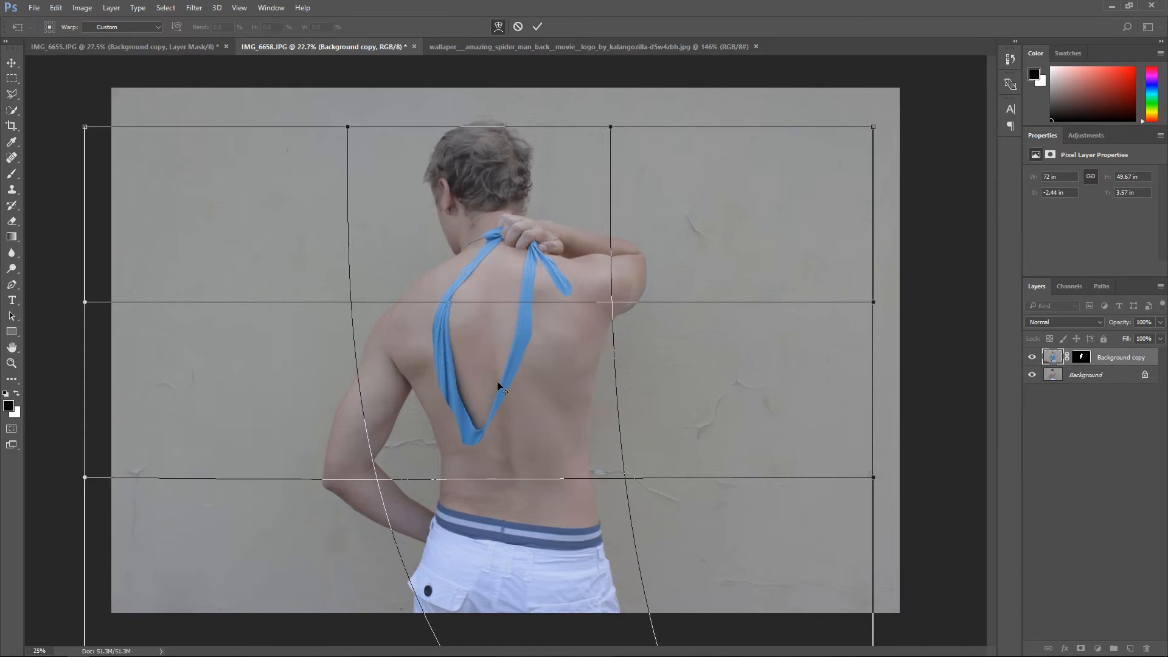
pyautogui.scroll(5, 498, 381)
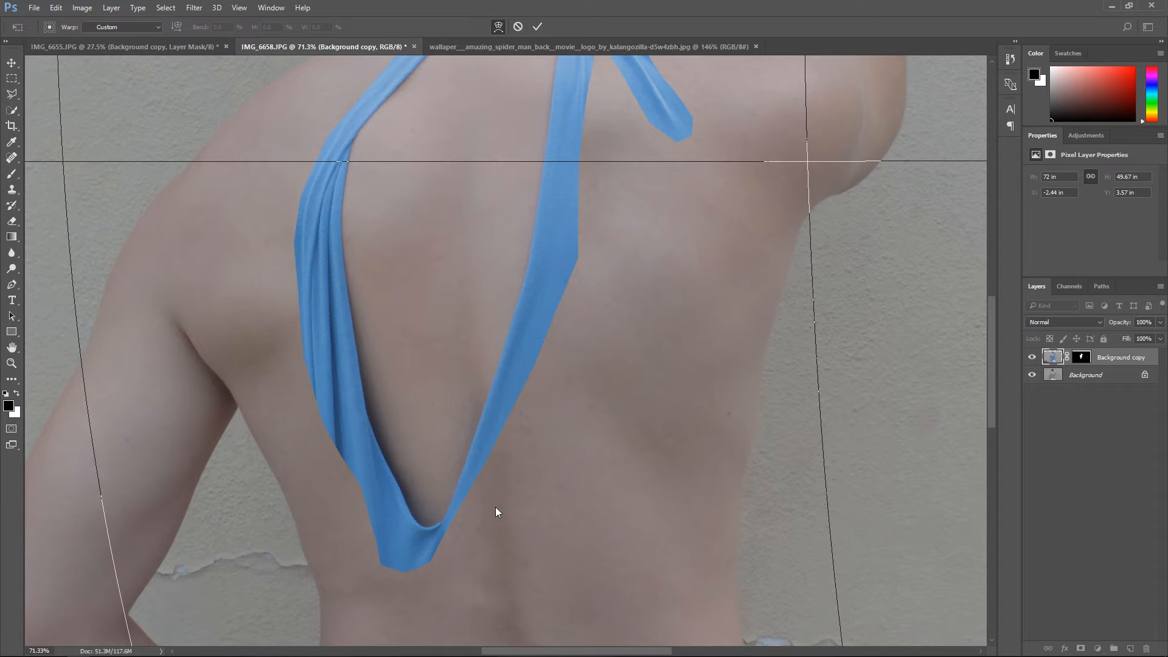
pyautogui.scroll(-6, 487, 265)
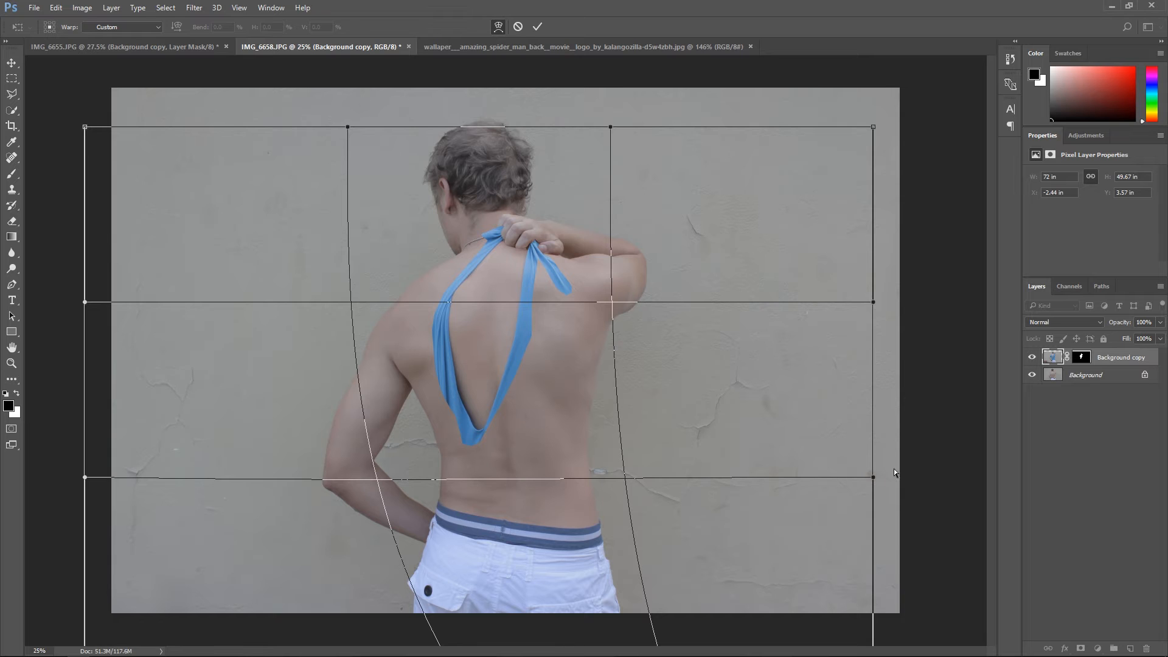
# Step: Extend the warp slightly outward on the right side and upward along the upper edge to fit the fabric to the hand
pyautogui.moveTo(874, 302); pyautogui.dragTo(897, 292)
pyautogui.scroll(6, 589, 184)
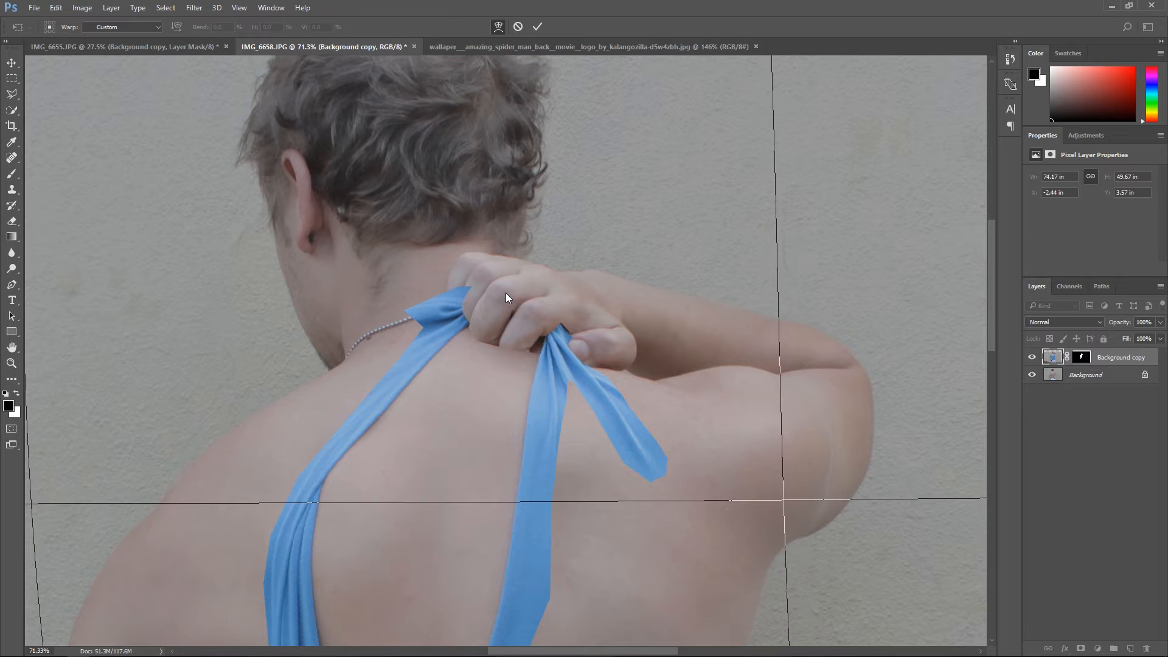
pyautogui.scroll(-3, 505, 297)
pyautogui.moveTo(496, 287); pyautogui.dragTo(635, 116)
pyautogui.moveTo(204, 112); pyautogui.dragTo(199, 93)
# Step: Lower the shirt layer's opacity to 36% and refine the upper-left warp against the hand underneath
pyautogui.click(1160, 322)
pyautogui.moveTo(1147, 336); pyautogui.dragTo(1122, 336)
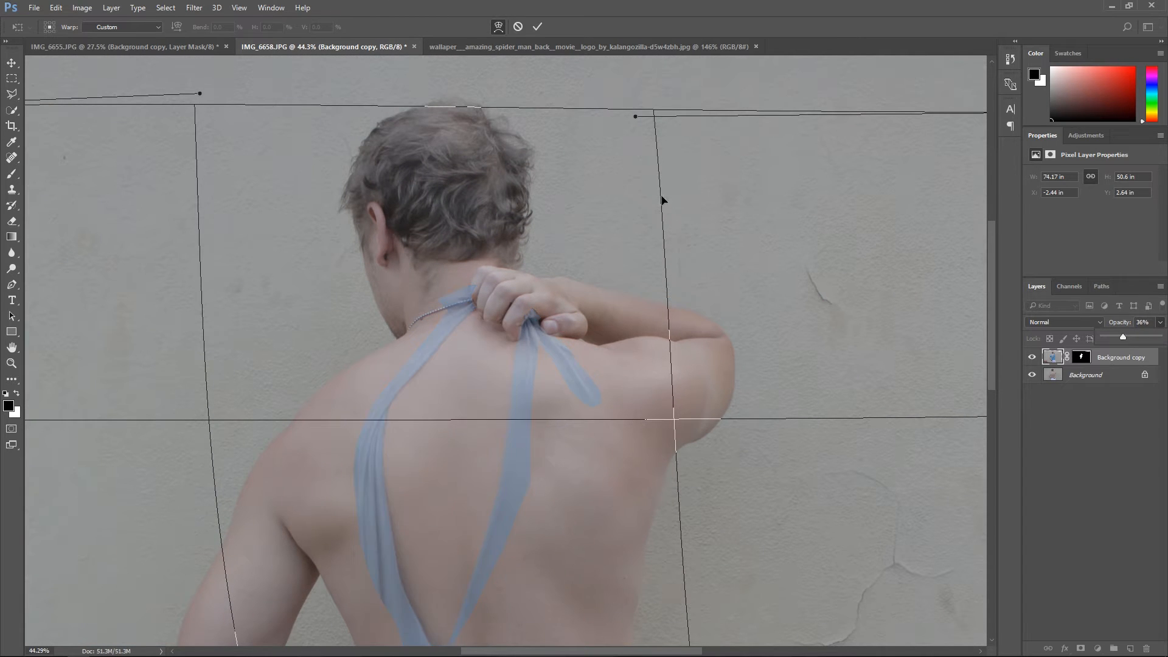
pyautogui.scroll(2, 487, 308)
pyautogui.scroll(-2, 487, 308)
pyautogui.moveTo(207, 112); pyautogui.dragTo(222, 99)
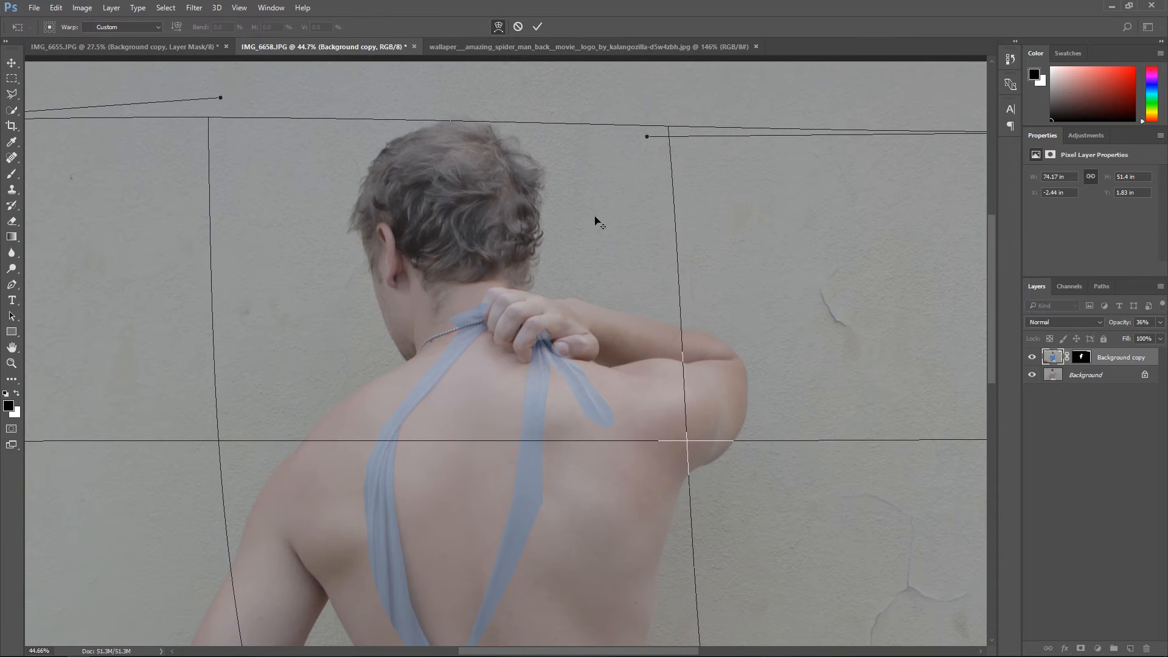
# Step: Restore the shirt layer to full opacity and apply the warp
pyautogui.scroll(-2, 617, 321)
pyautogui.press('0')
pyautogui.press('Return')
pyautogui.press('l')
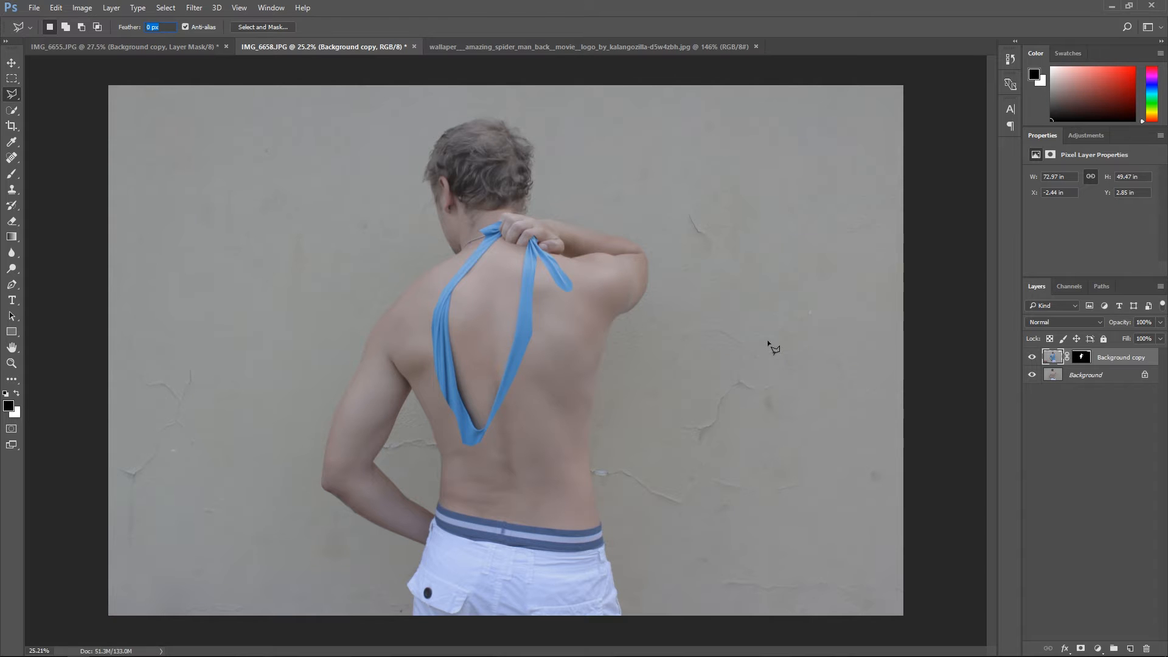
# Step: Reduce the shirt layer's opacity to 25% so the fingers can be traced beneath the cutout
pyautogui.scroll(10, 515, 239)
pyautogui.scroll(1, 520, 210)
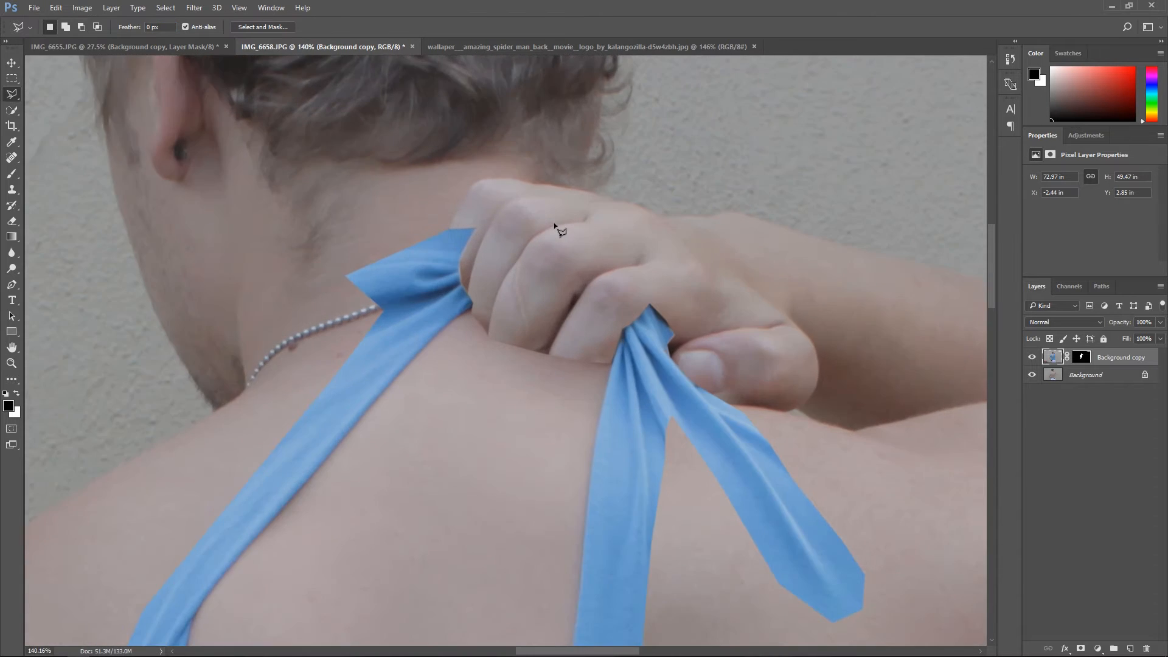
pyautogui.scroll(2, 560, 230)
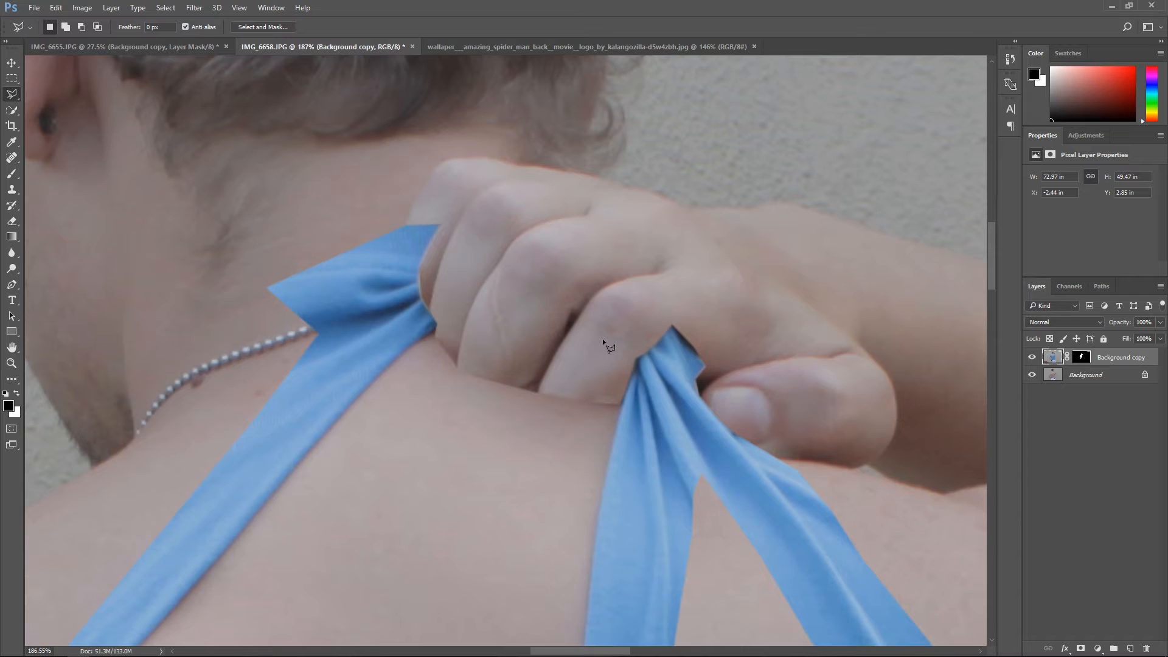
pyautogui.click(1158, 323)
pyautogui.moveTo(1157, 335); pyautogui.dragTo(1117, 336)
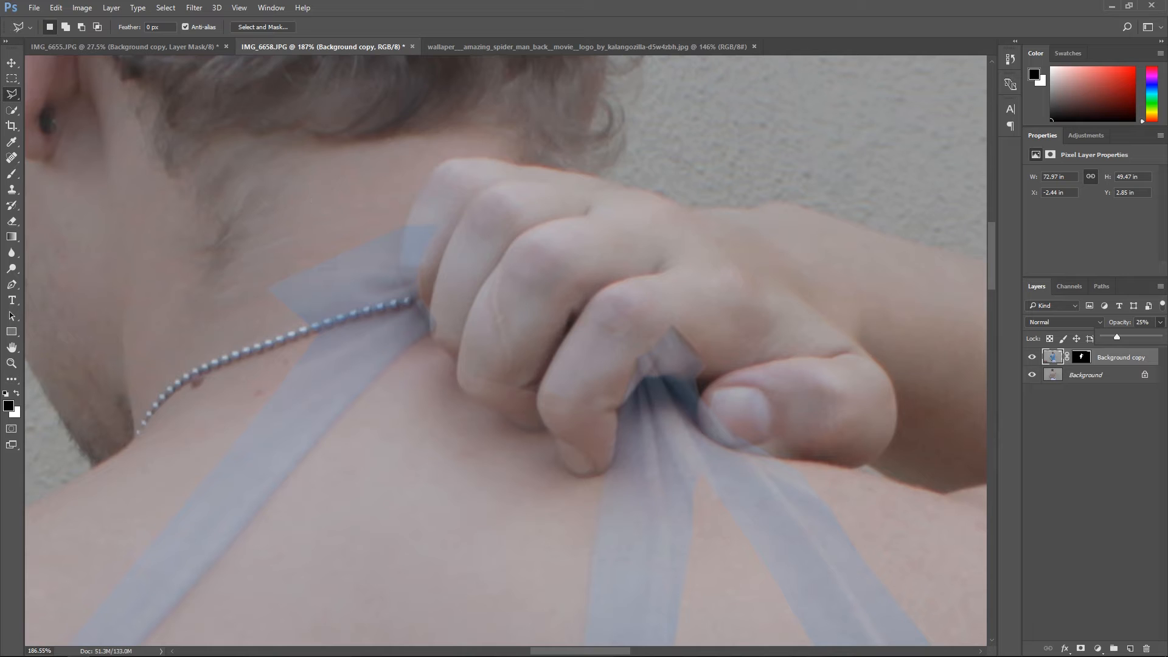
# Step: Erase the shirt fabric overlapping the fingers and thumb using the Eraser with a hard 45 px brush
pyautogui.click(15, 221)
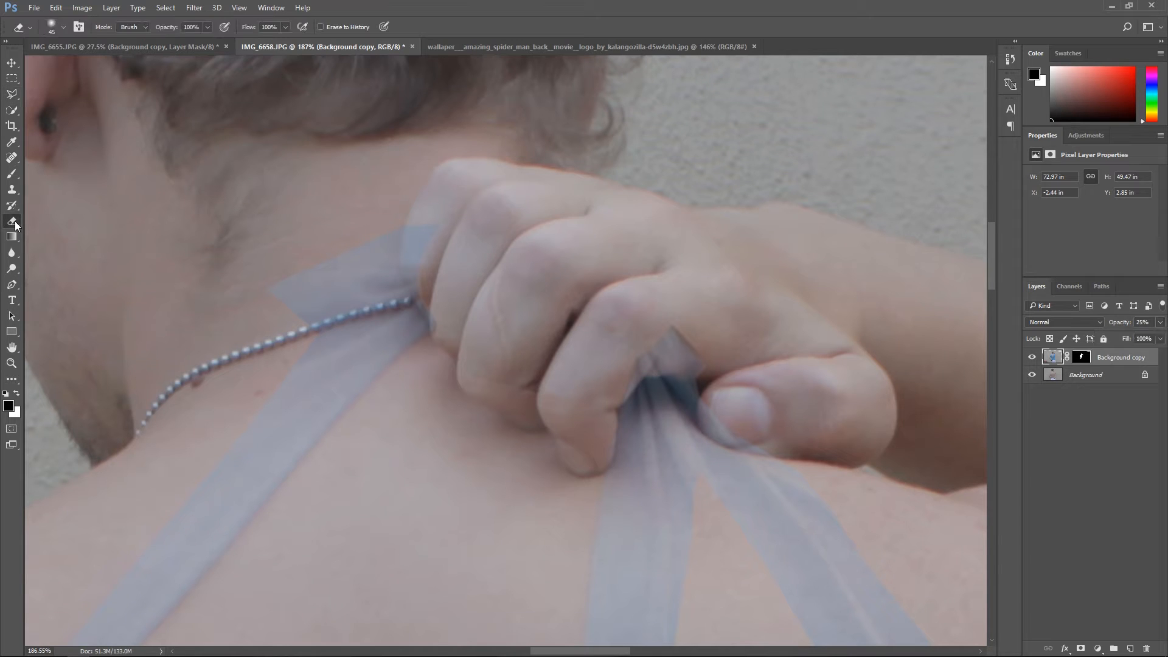
pyautogui.rightClick(435, 266)
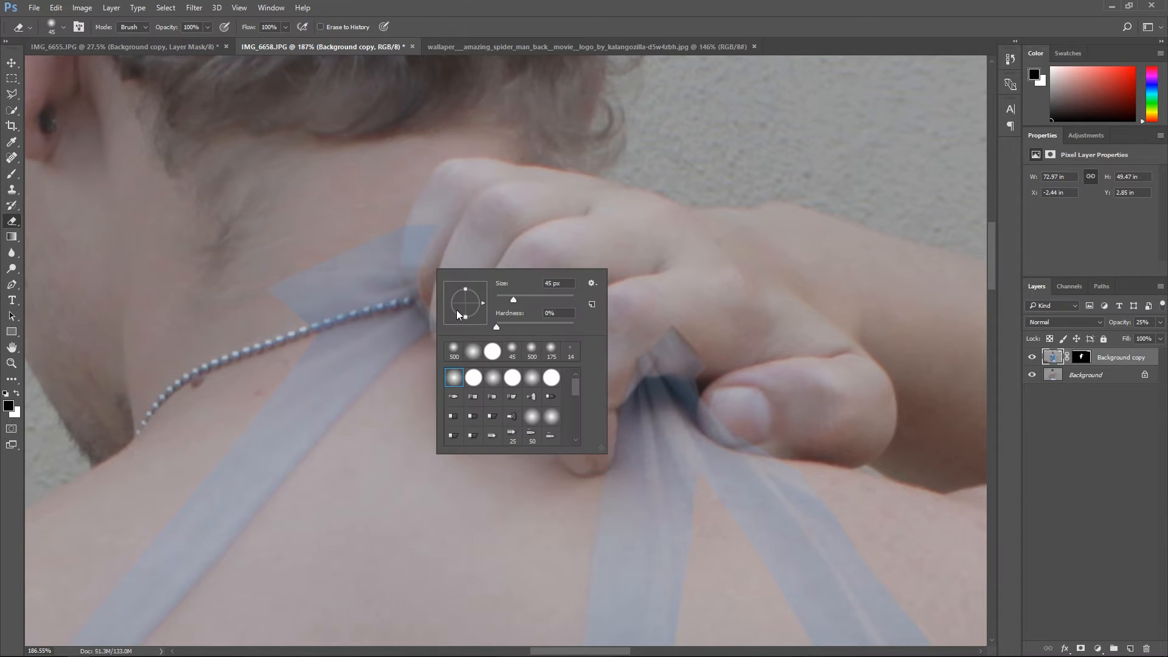
pyautogui.click(426, 226)
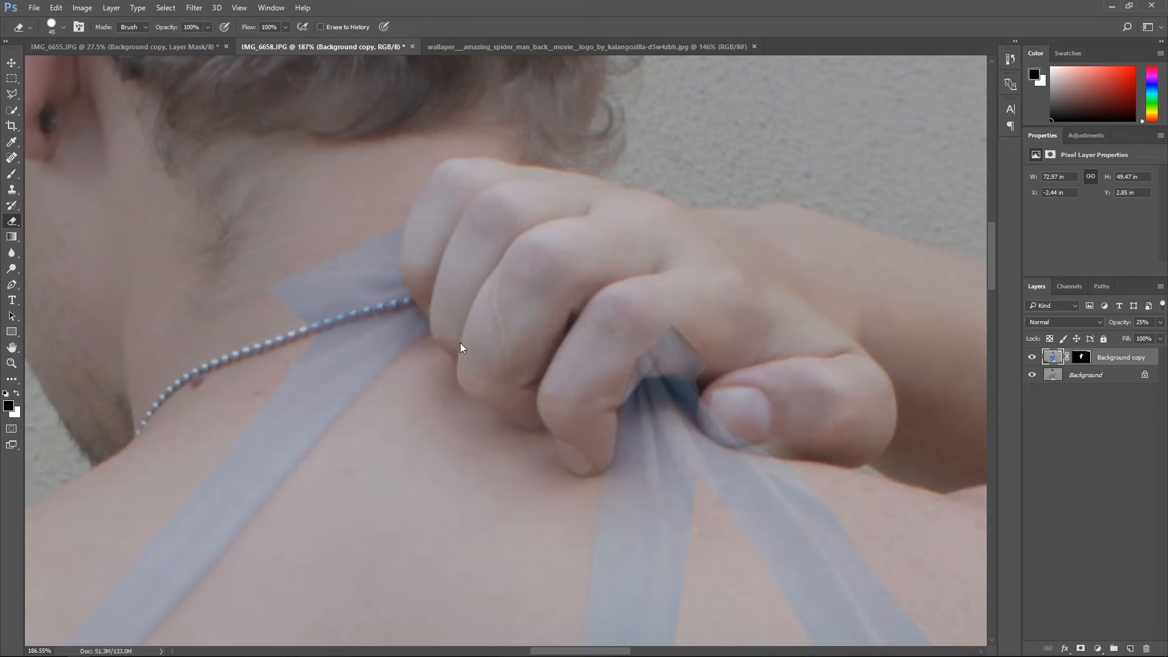
pyautogui.moveTo(458, 344); pyautogui.dragTo(510, 384)
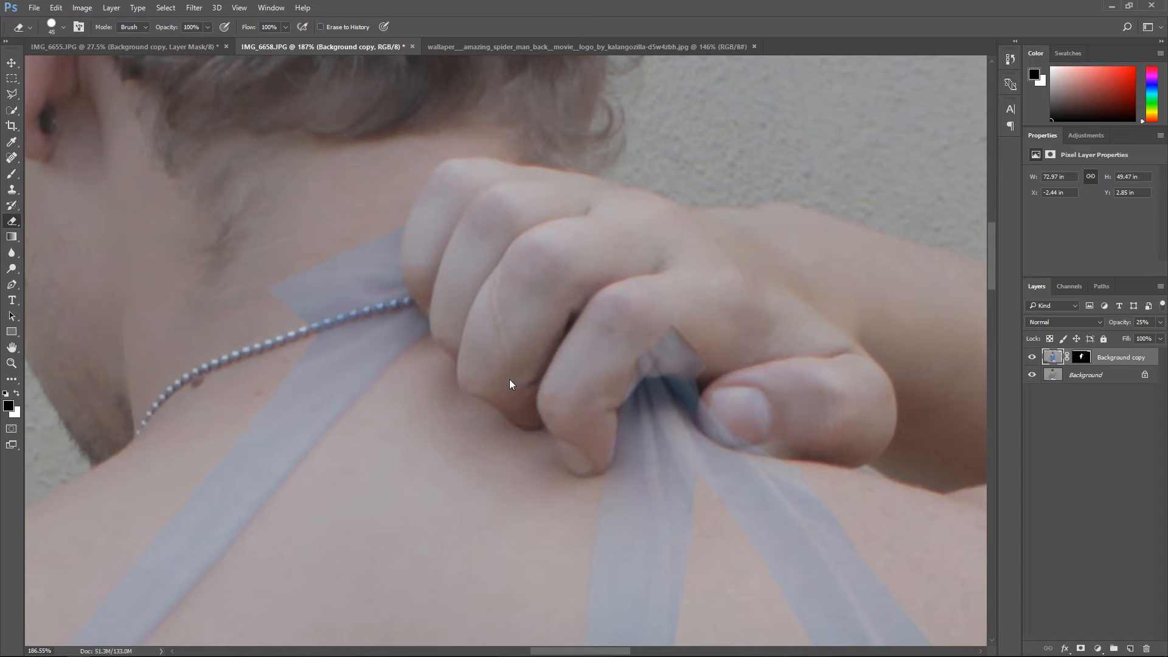
pyautogui.moveTo(561, 424); pyautogui.dragTo(555, 412)
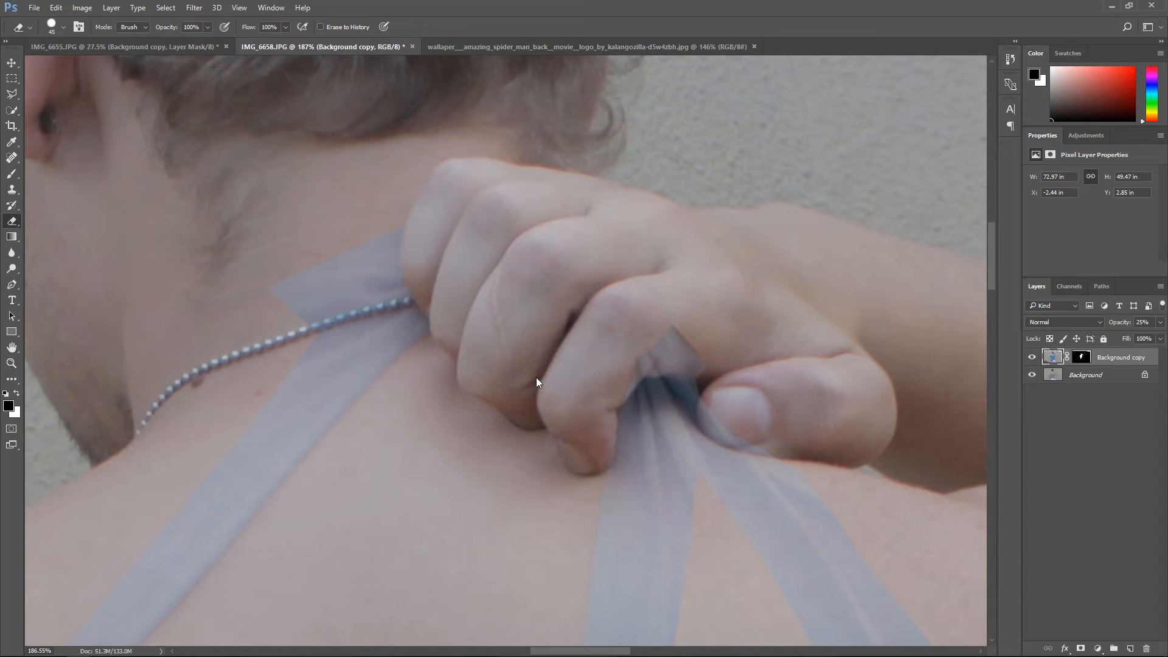
pyautogui.moveTo(589, 349)
pyautogui.mouseDown()
pyautogui.moveTo(625, 325)
pyautogui.moveTo(681, 338)
pyautogui.mouseUp()
pyautogui.moveTo(699, 389); pyautogui.dragTo(747, 404)
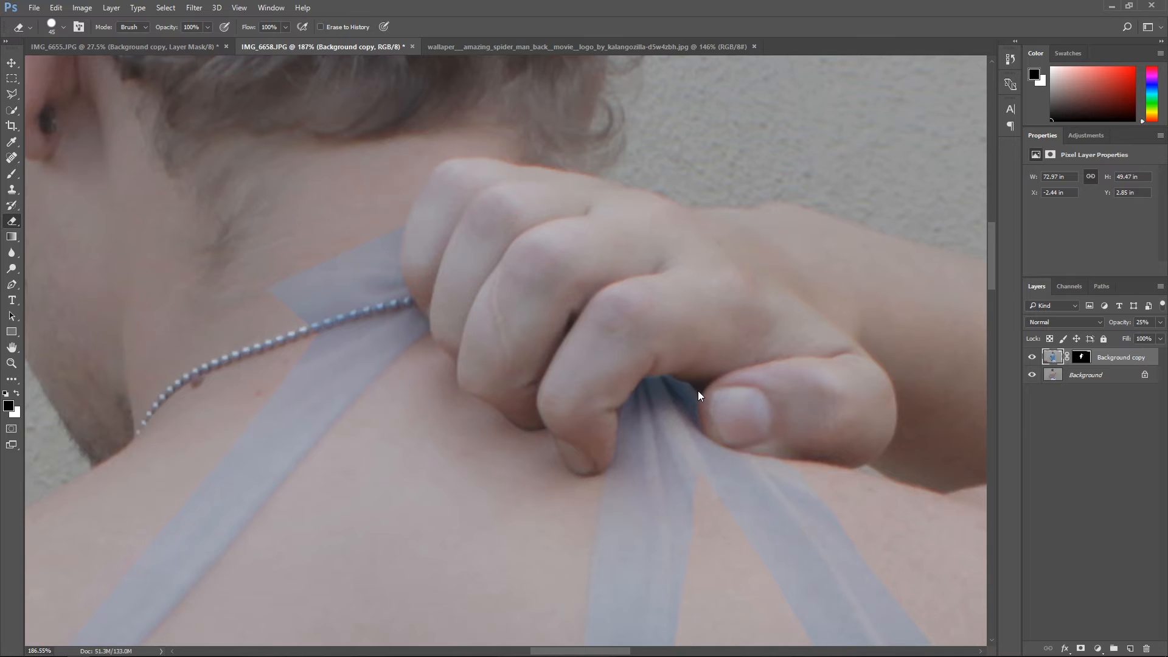
# Step: Restore the shirt layer's opacity to 100%
pyautogui.hotkey('ctrl', '0')
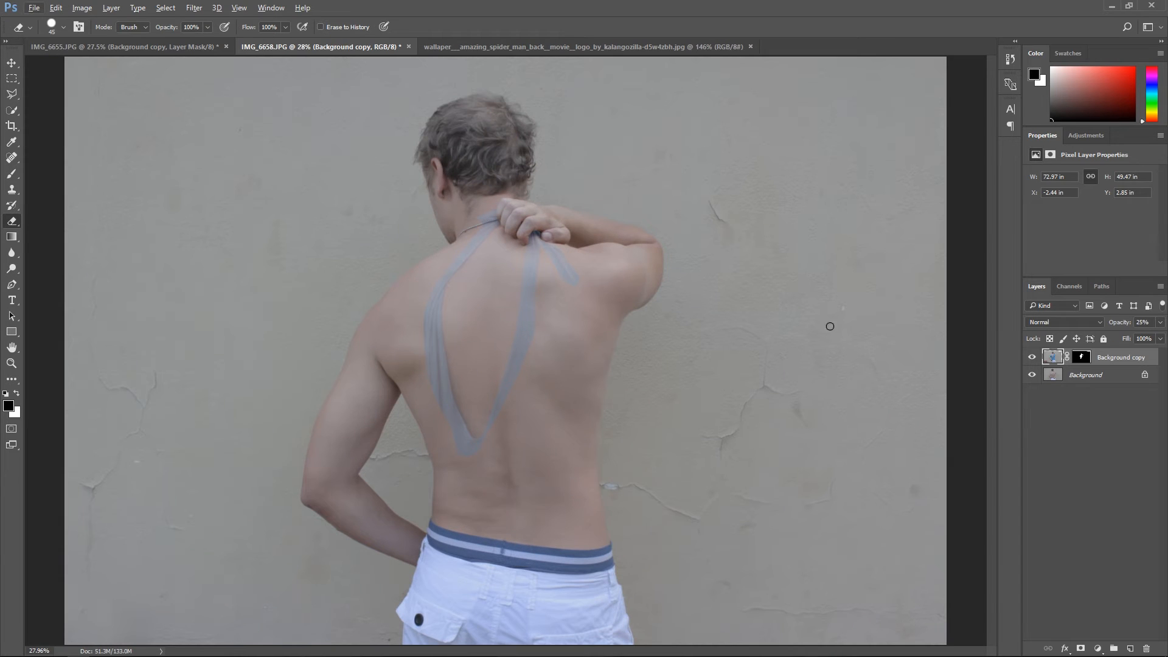
pyautogui.click(1160, 322)
pyautogui.moveTo(1117, 338); pyautogui.dragTo(1159, 337)
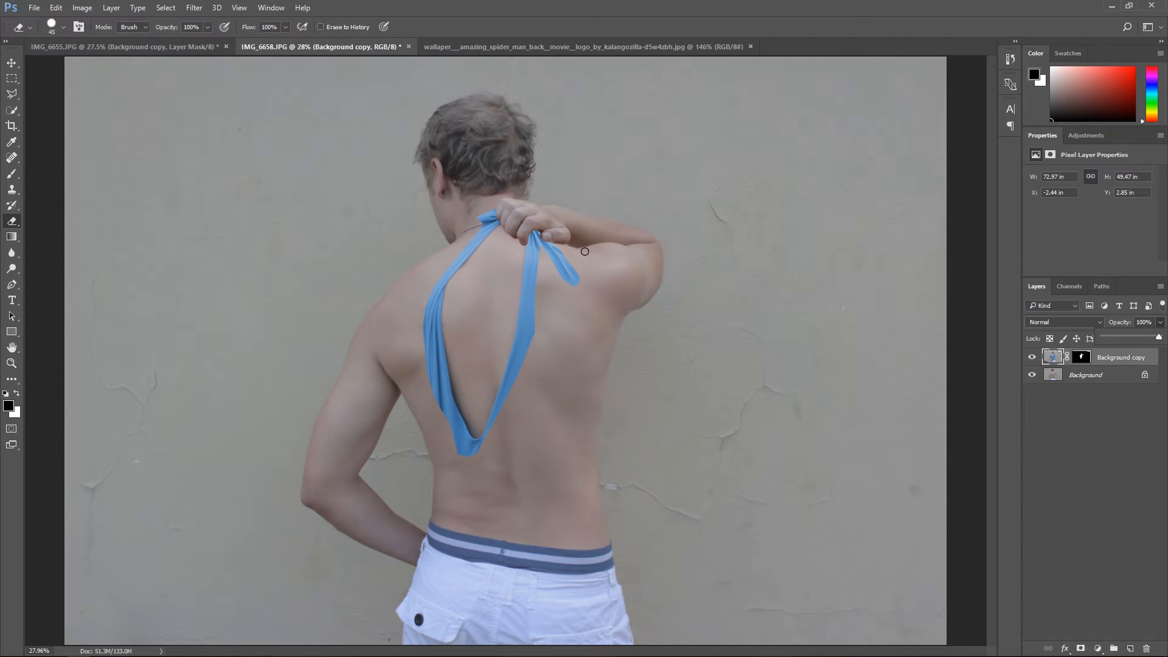
# Step: Erase the fabric flap above the necklace with a soft round 67 px eraser at 0% hardness
pyautogui.scroll(6, 484, 177)
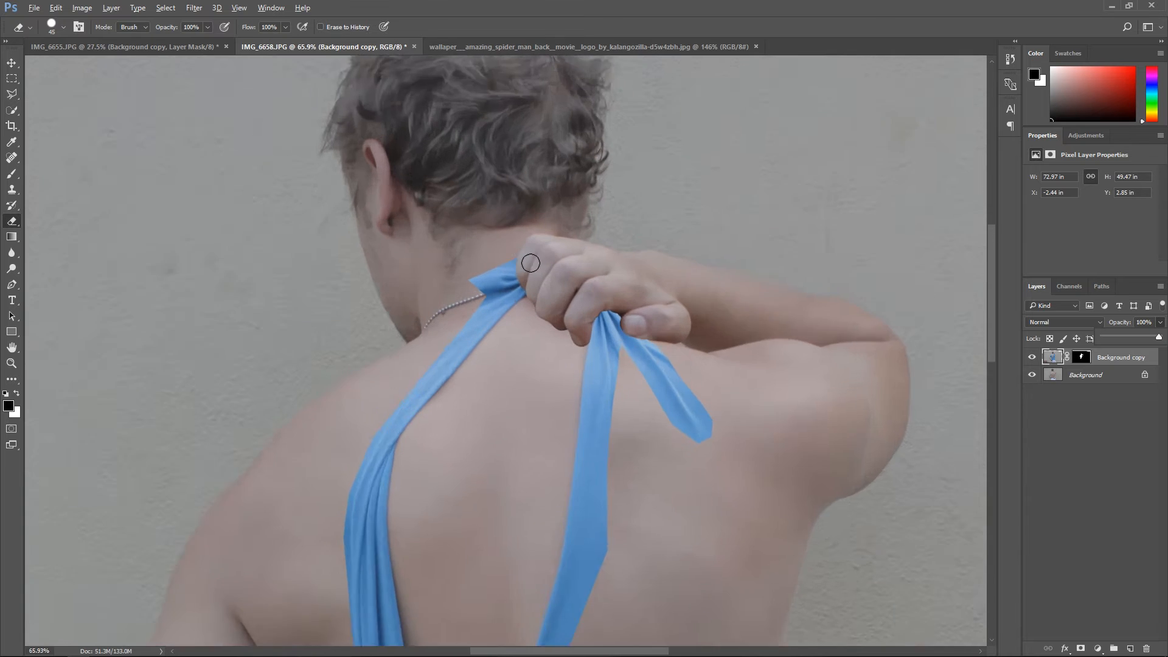
pyautogui.scroll(1, 539, 287)
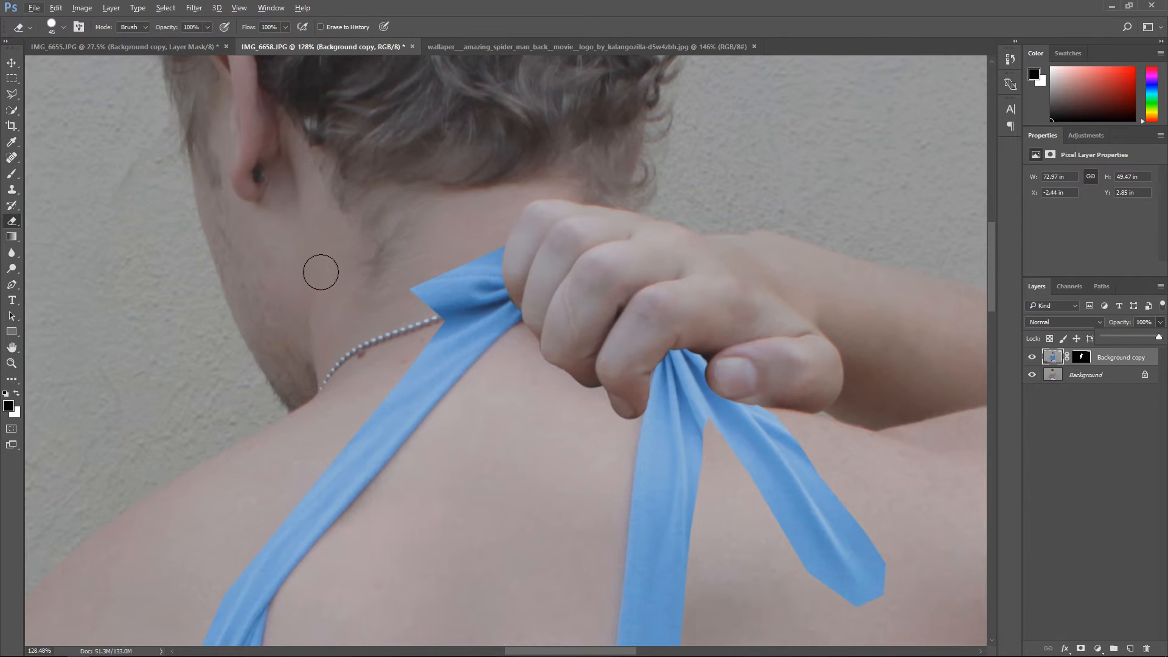
pyautogui.rightClick(357, 276)
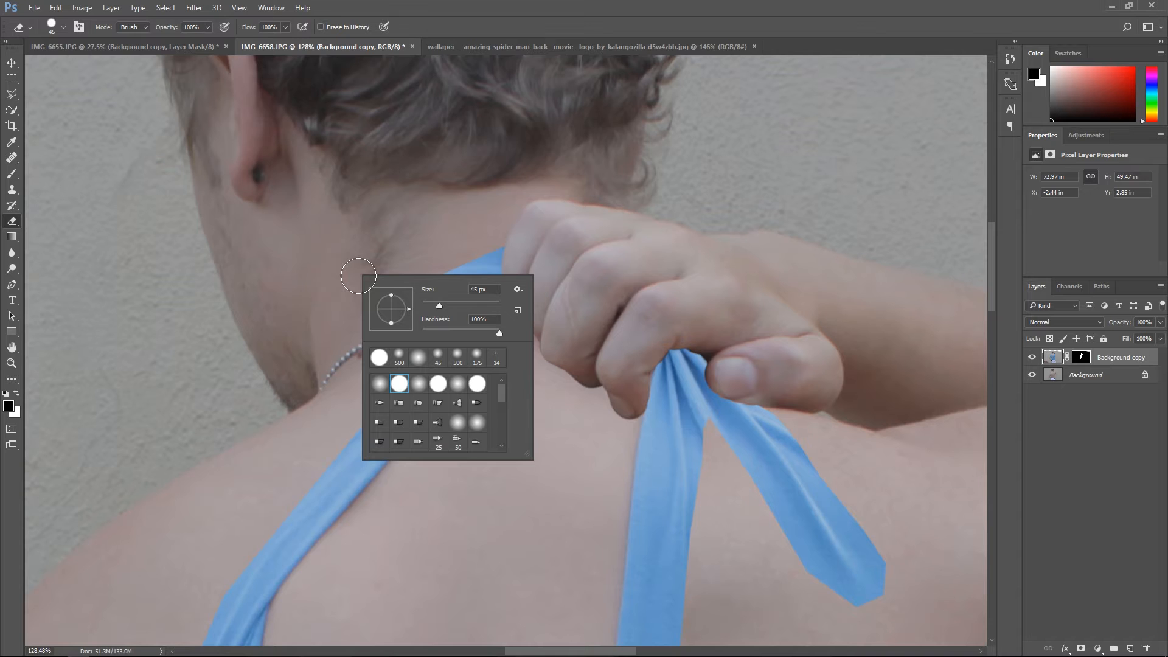
pyautogui.click(380, 385)
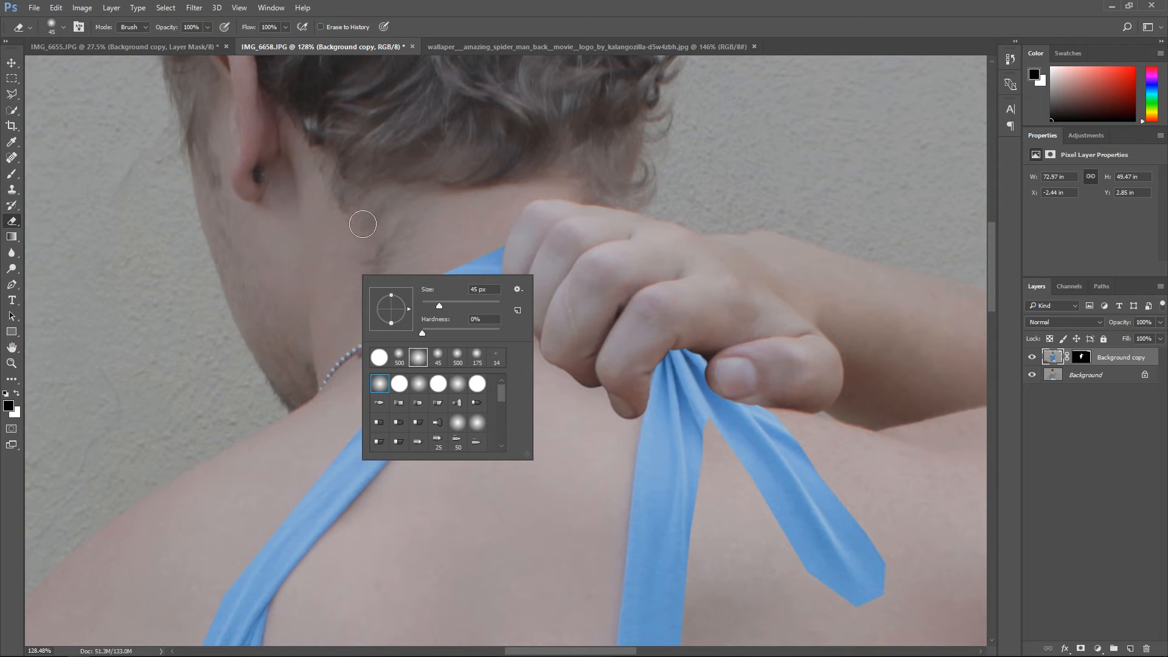
pyautogui.click(382, 234)
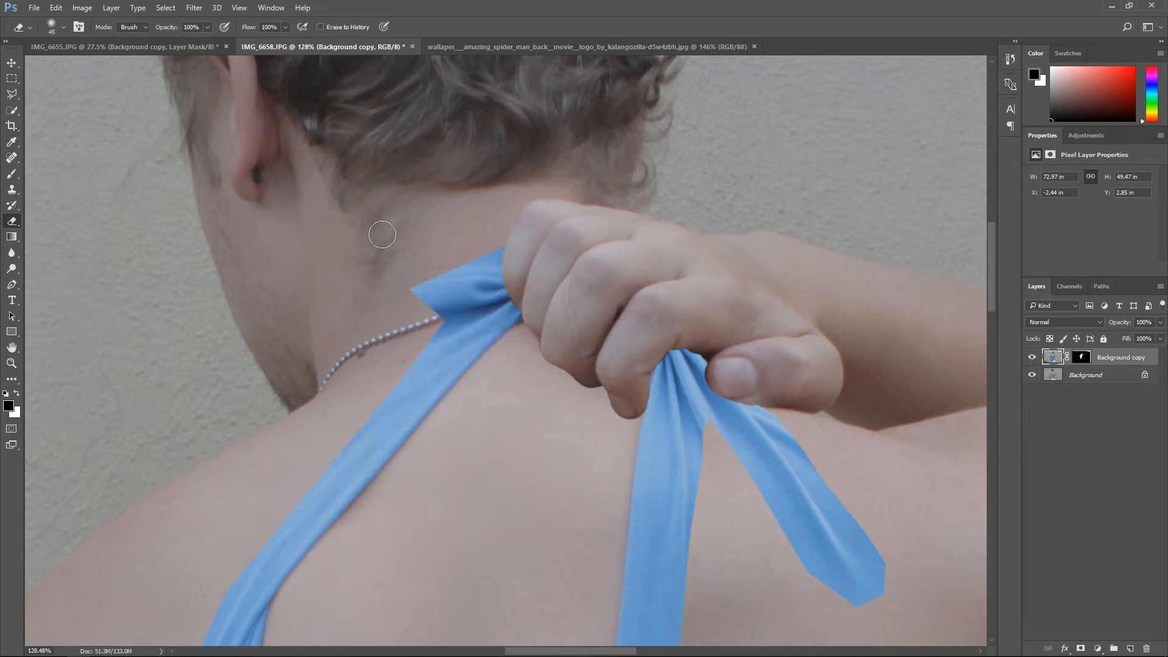
pyautogui.rightClick(382, 231)
pyautogui.moveTo(472, 262); pyautogui.dragTo(474, 262)
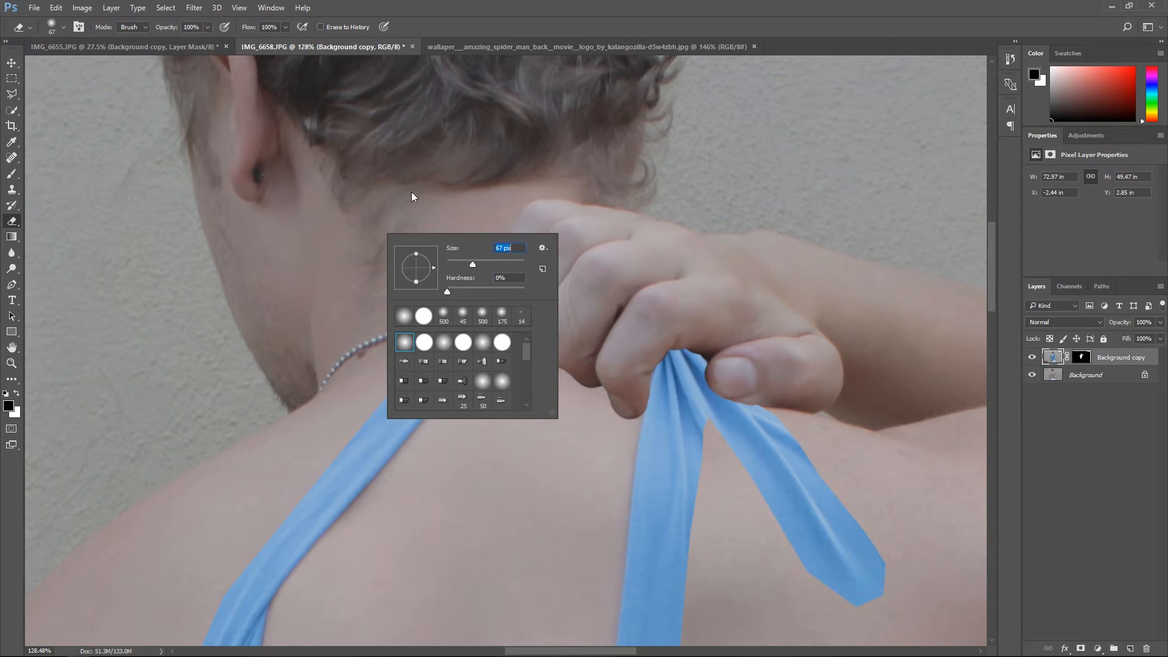
pyautogui.click(406, 184)
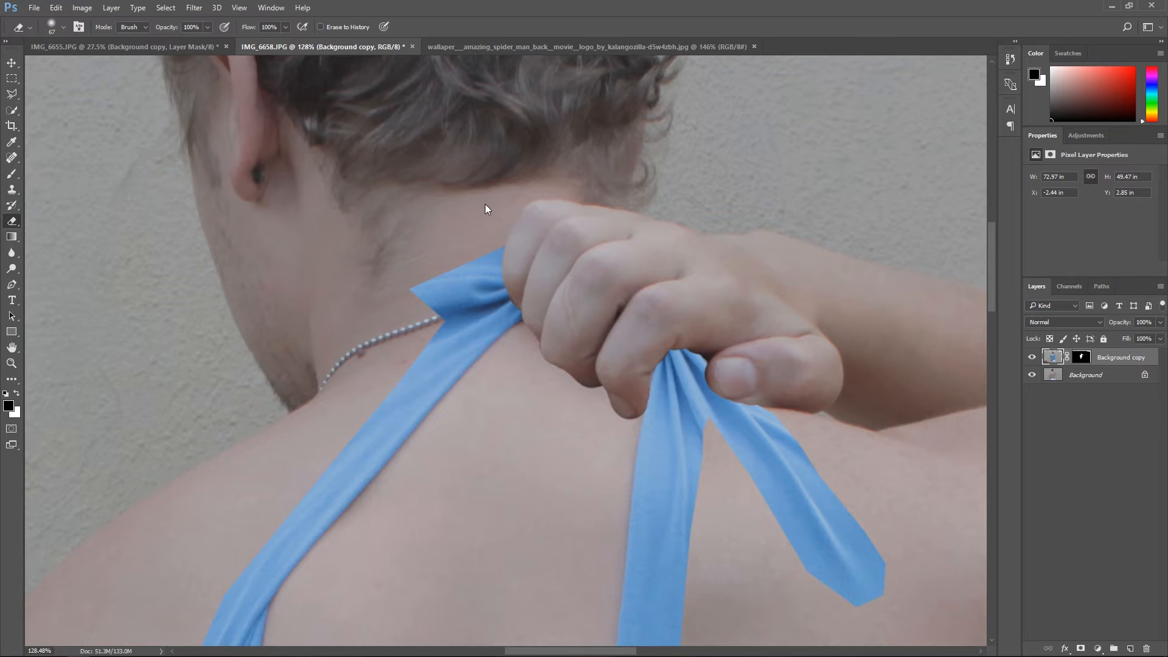
pyautogui.moveTo(395, 263)
pyautogui.mouseDown()
pyautogui.moveTo(417, 271)
pyautogui.moveTo(382, 286)
pyautogui.mouseUp()
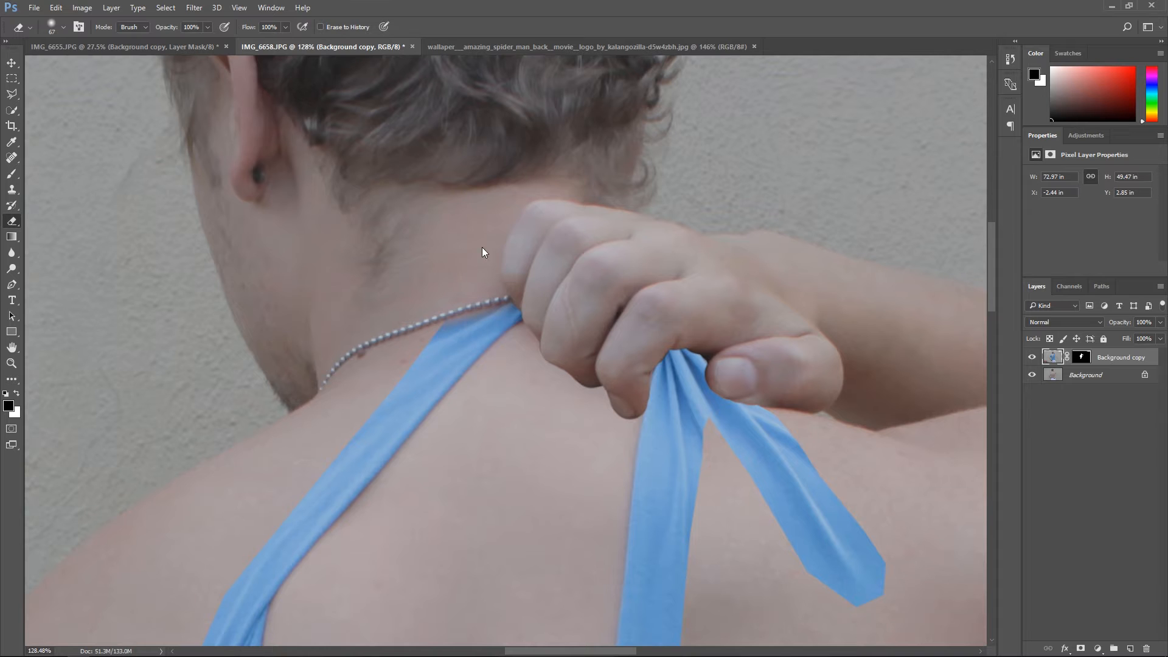
# Step: Soften the outer edge of the left fabric strip along the shoulder blade with the soft eraser
pyautogui.scroll(-4, 409, 322)
pyautogui.scroll(4, 409, 322)
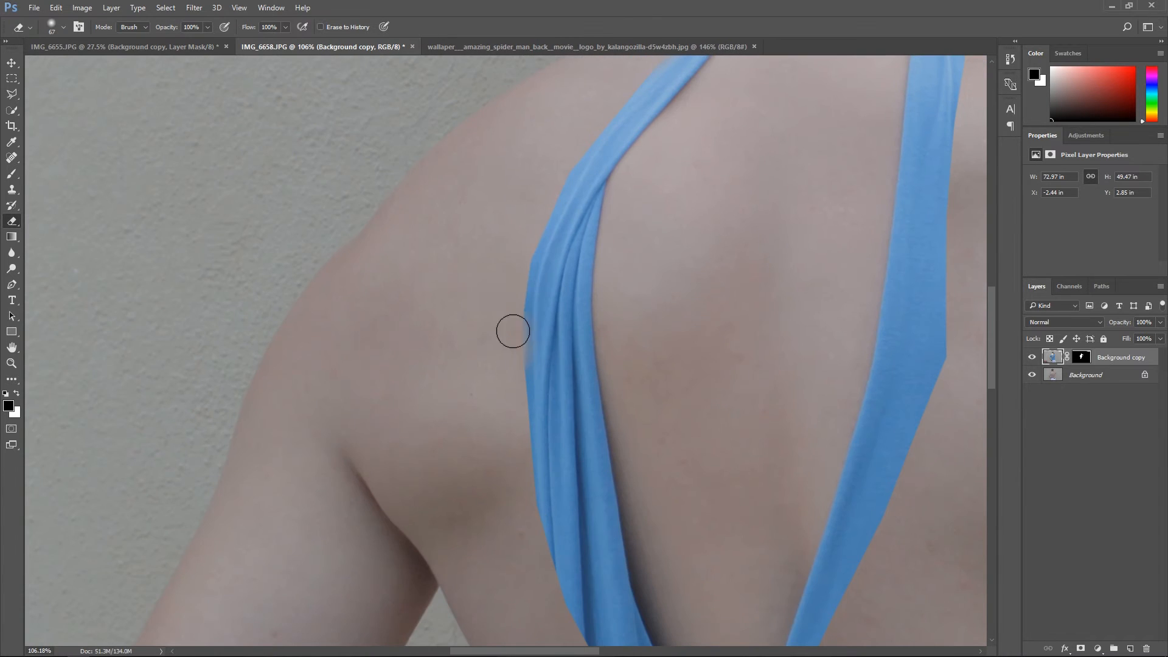
pyautogui.scroll(3, 569, 138)
pyautogui.scroll(-4, 575, 286)
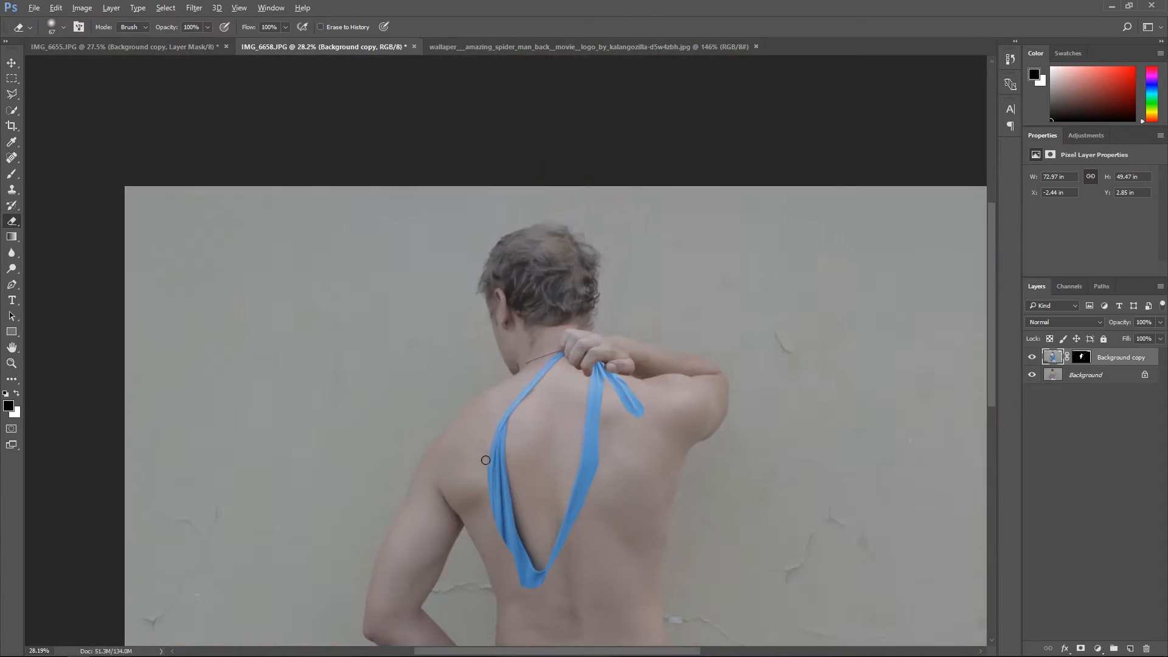
pyautogui.scroll(4, 513, 485)
pyautogui.scroll(1, 417, 239)
pyautogui.moveTo(406, 129); pyautogui.dragTo(392, 212)
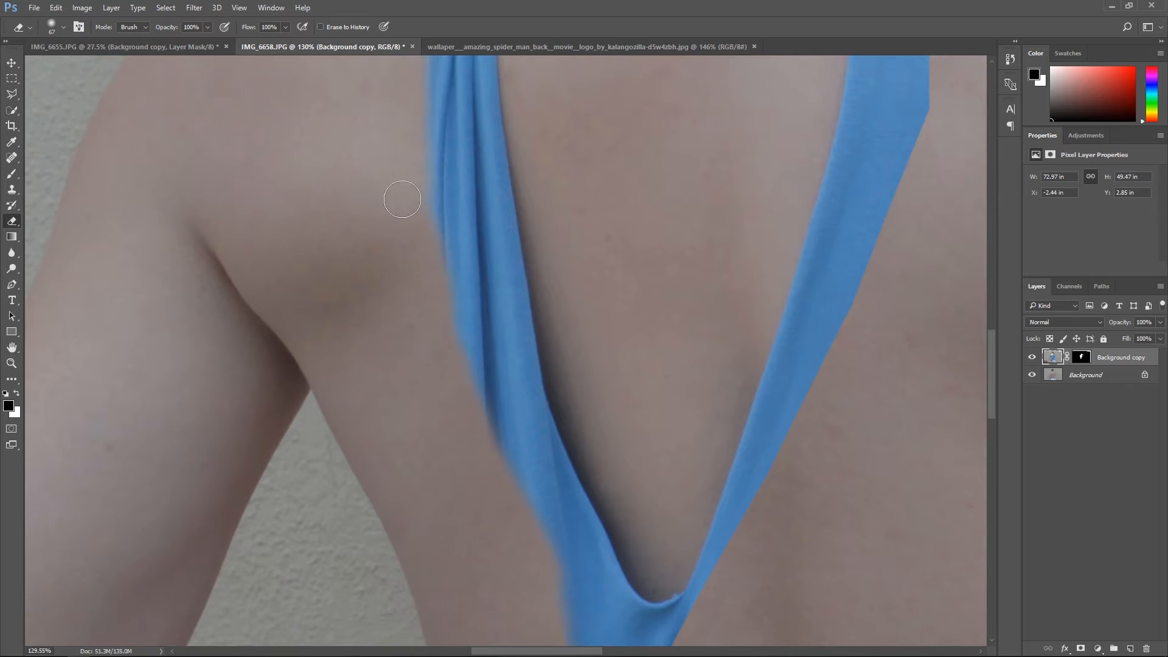
# Step: Reduce the eraser to 40 px and soften the outer edge around the lower tip of the torn opening
pyautogui.scroll(-1, 421, 304)
pyautogui.scroll(3, 482, 503)
pyautogui.press('[')
pyautogui.press('[')
pyautogui.moveTo(556, 493)
pyautogui.mouseDown()
pyautogui.moveTo(696, 516)
pyautogui.moveTo(714, 486)
pyautogui.mouseUp()
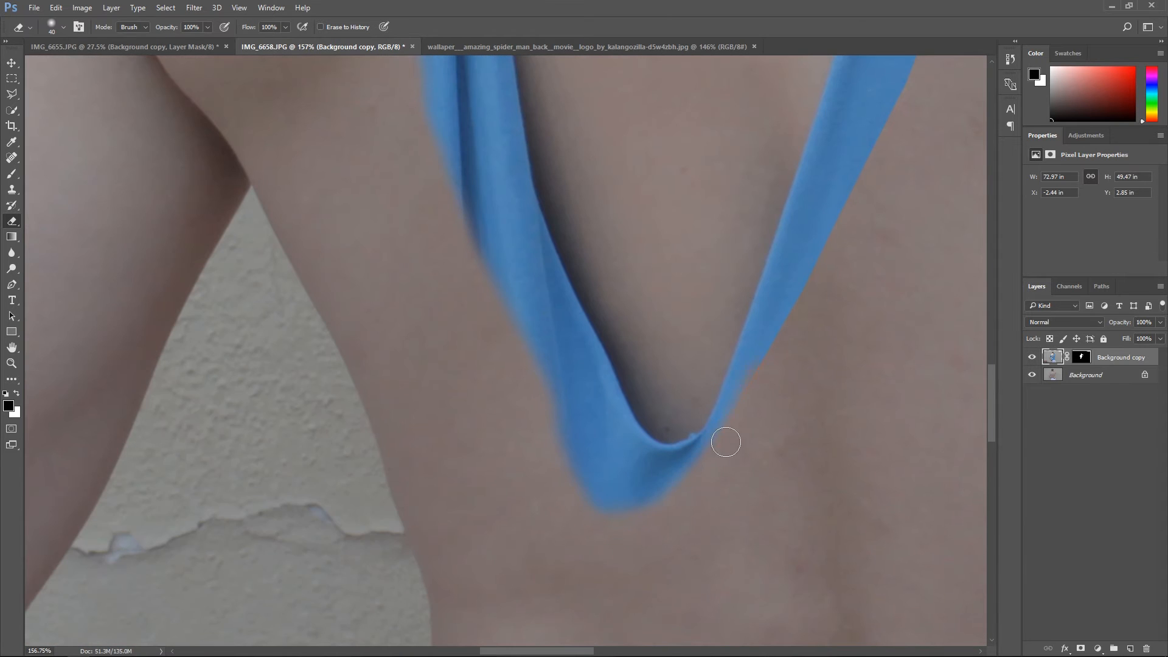
# Step: Enlarge the eraser to 70 px and soften the outer edge of the right fabric strip
pyautogui.scroll(-4, 816, 321)
pyautogui.scroll(4, 517, 279)
pyautogui.press(']')
pyautogui.press(']')
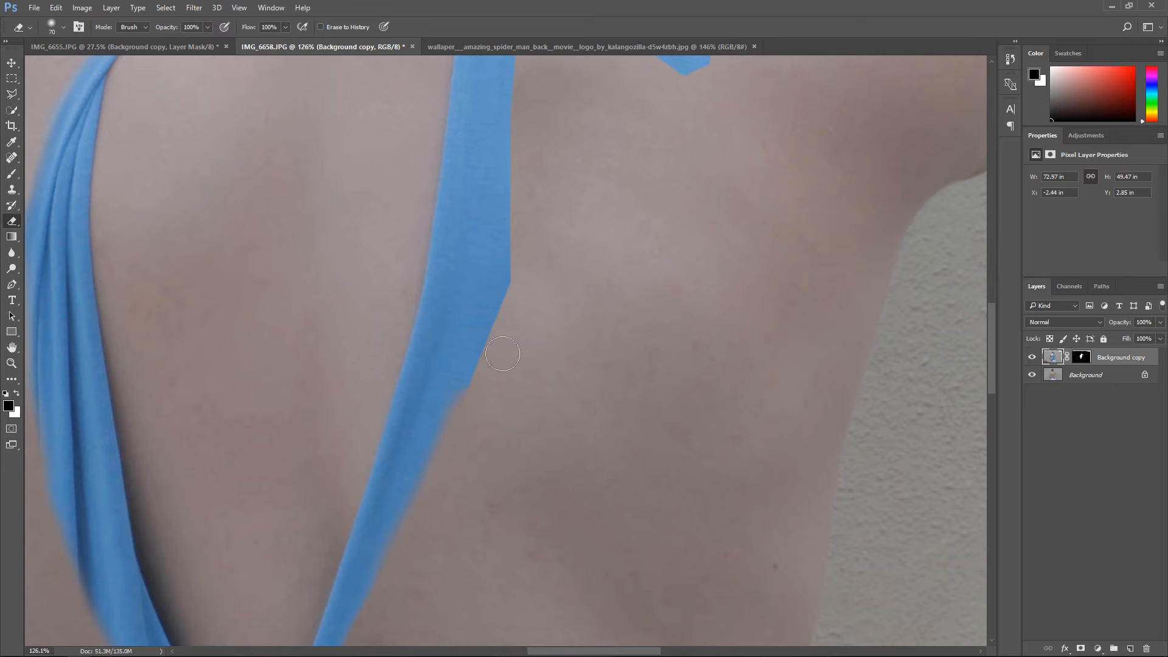
pyautogui.moveTo(476, 407); pyautogui.dragTo(535, 201)
# Step: Soften and thin the loose fabric end below the thumb and the upper part of the right strip
pyautogui.scroll(4, 482, 429)
pyautogui.moveTo(593, 312)
pyautogui.mouseDown()
pyautogui.moveTo(859, 405)
pyautogui.moveTo(777, 130)
pyautogui.mouseUp()
pyautogui.scroll(3, 522, 268)
pyautogui.scroll(-2, 512, 341)
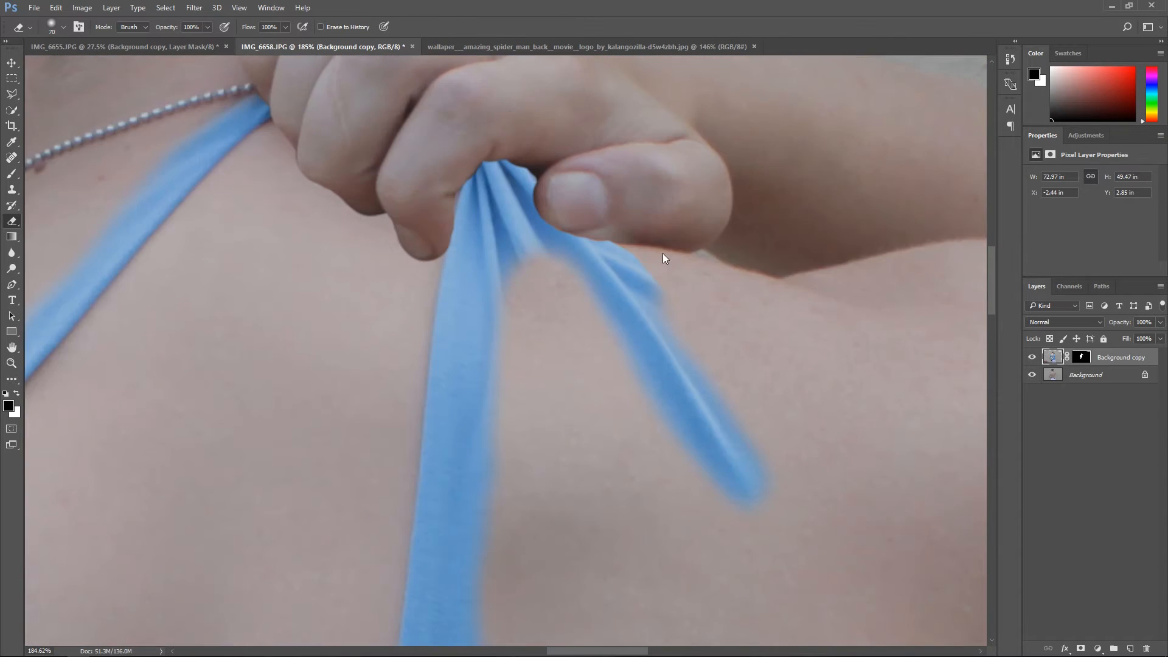
pyautogui.hotkey('ctrl', '0')
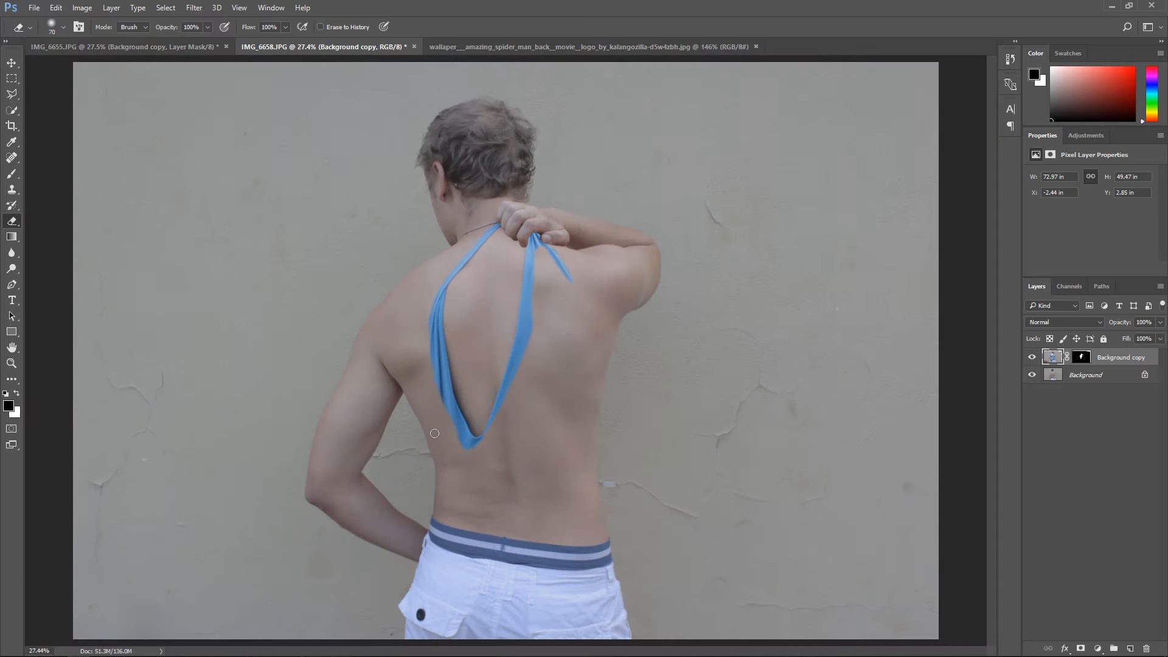
# Step: Warp the shirt layer by pulling its lower-left mesh handle slightly to the right, and apply the warp
pyautogui.scroll(5, 434, 433)
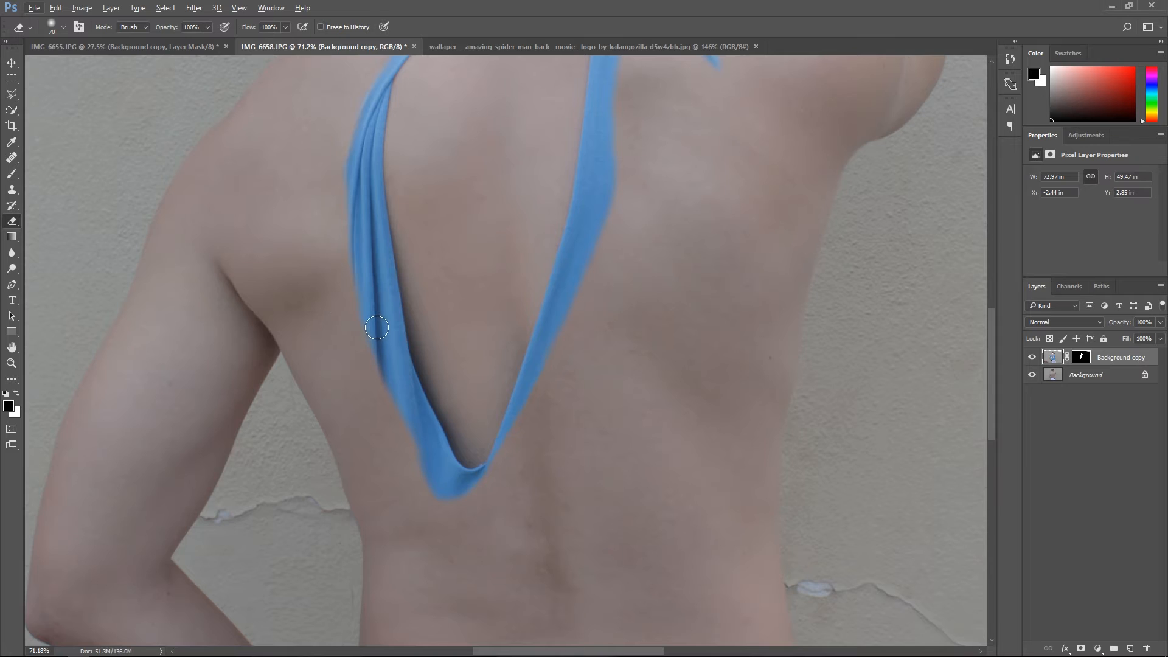
pyautogui.hotkey('ctrl', '0')
pyautogui.hotkey('ctrl', 't')
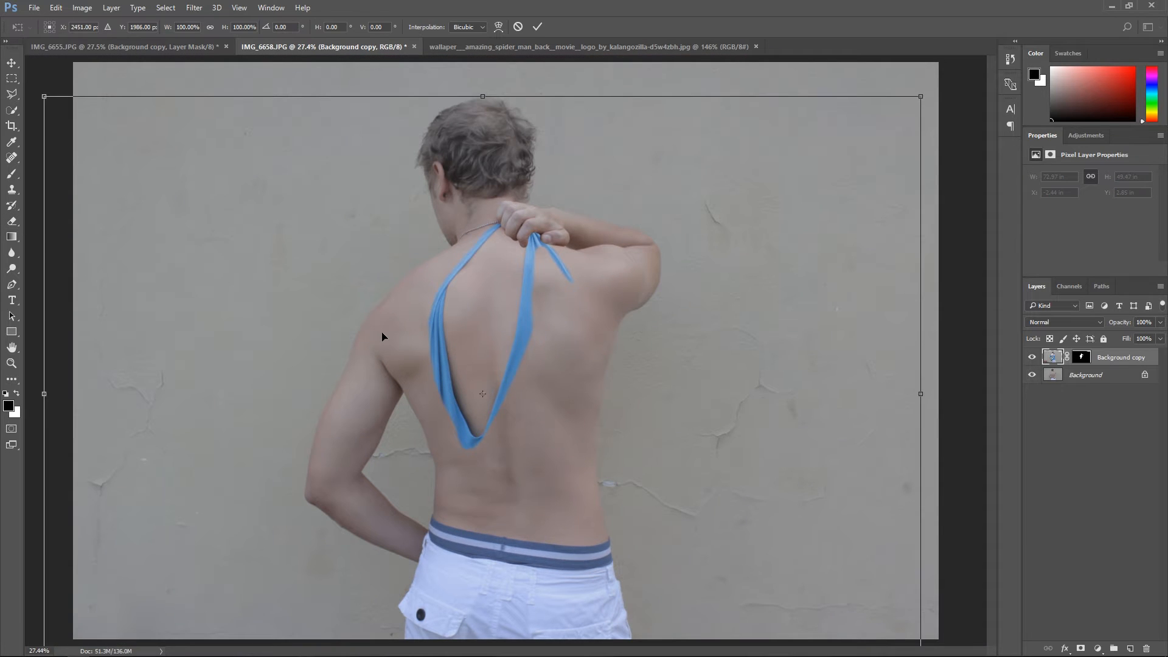
pyautogui.rightClick(384, 332)
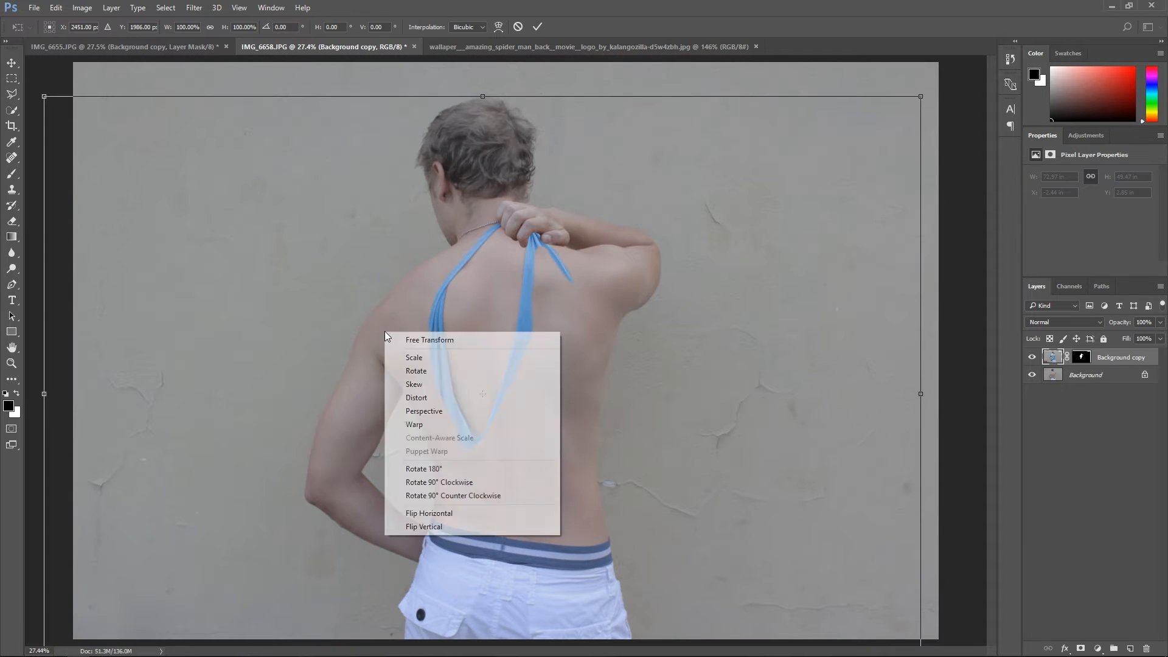
pyautogui.click(424, 425)
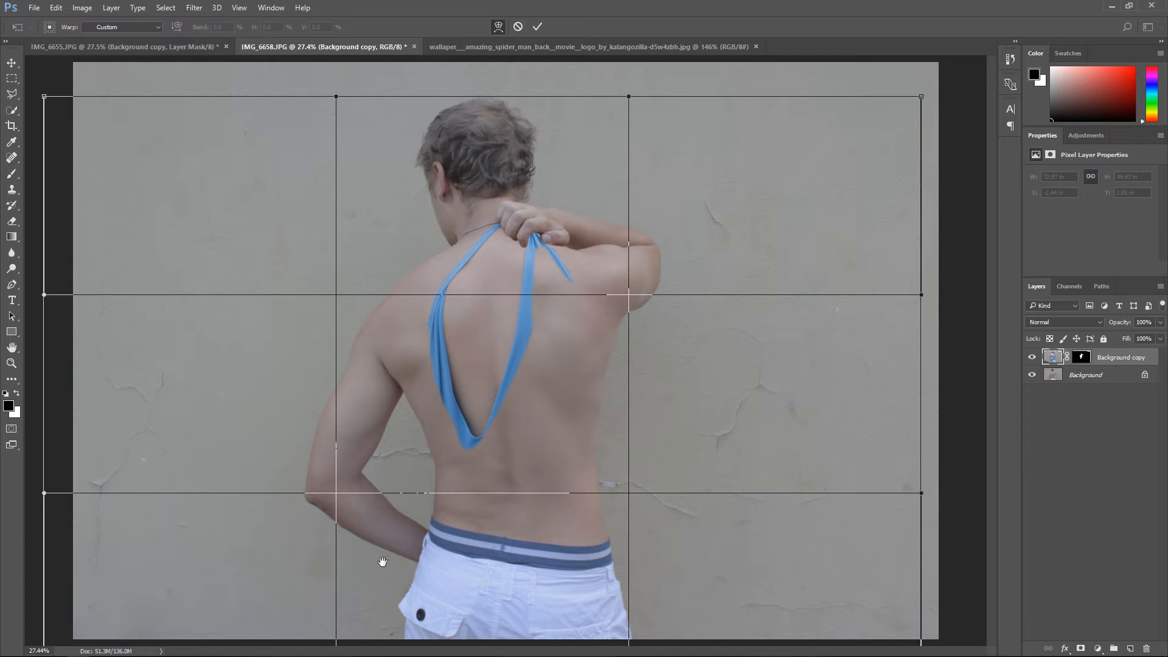
pyautogui.scroll(-2, 368, 584)
pyautogui.scroll(1, 366, 599)
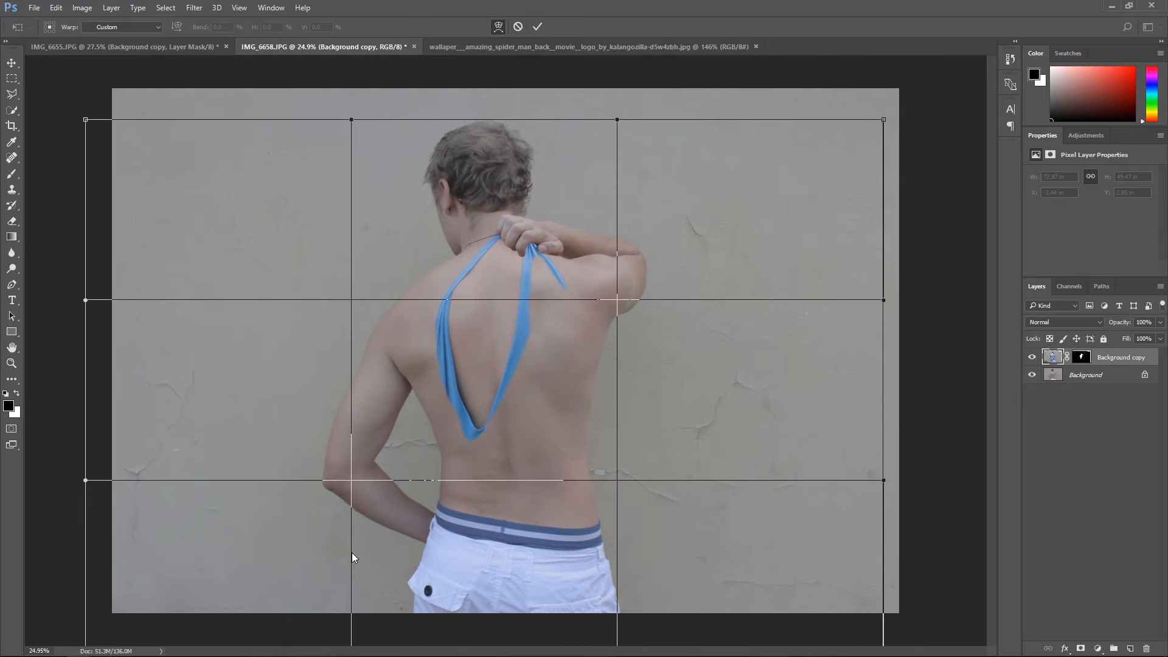
pyautogui.scroll(-1, 356, 600)
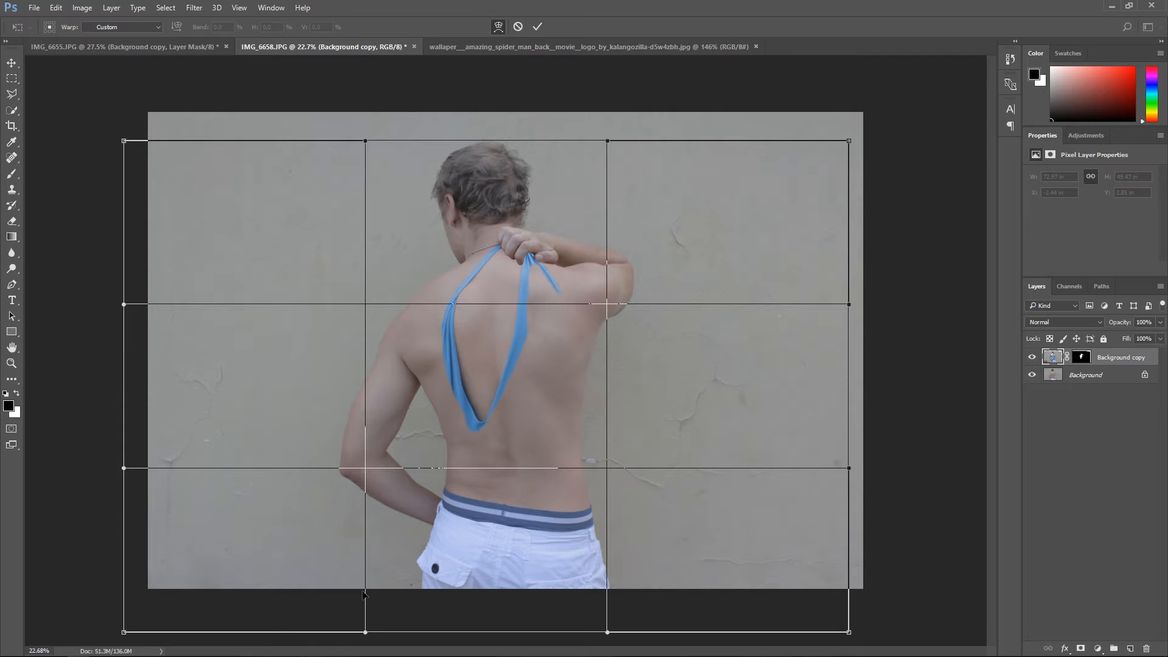
pyautogui.moveTo(372, 632); pyautogui.dragTo(408, 633)
pyautogui.press('e')
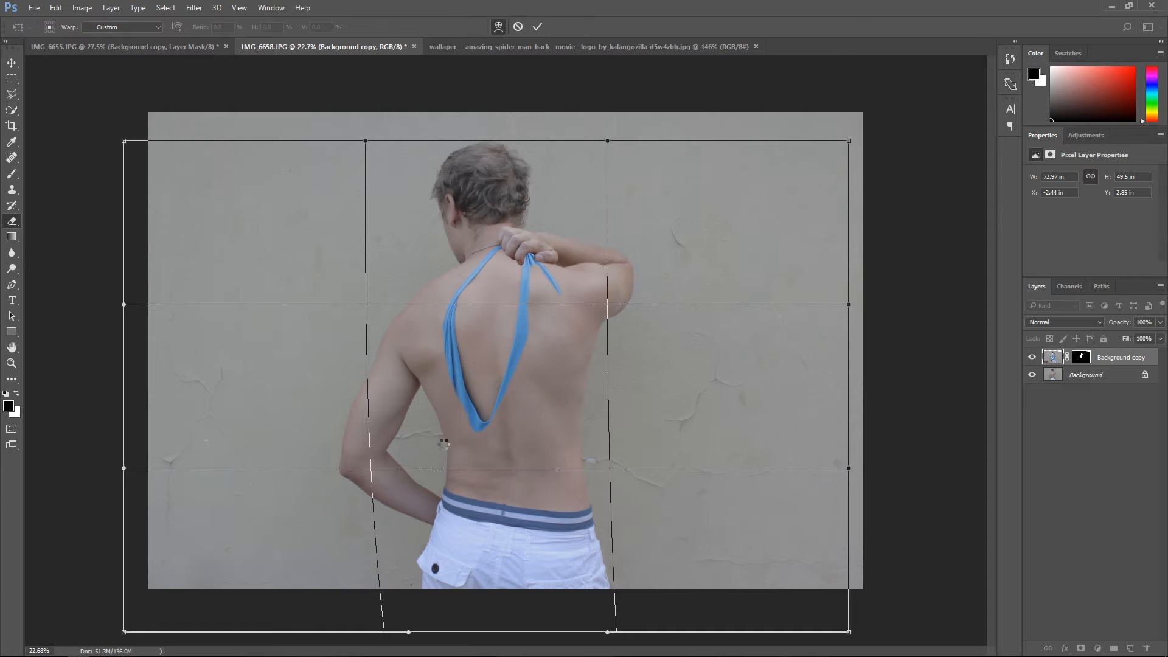
# Step: Enlarge the soft eraser to 150 px and trim the lower tip of the fabric to a thin edge
pyautogui.scroll(5, 447, 447)
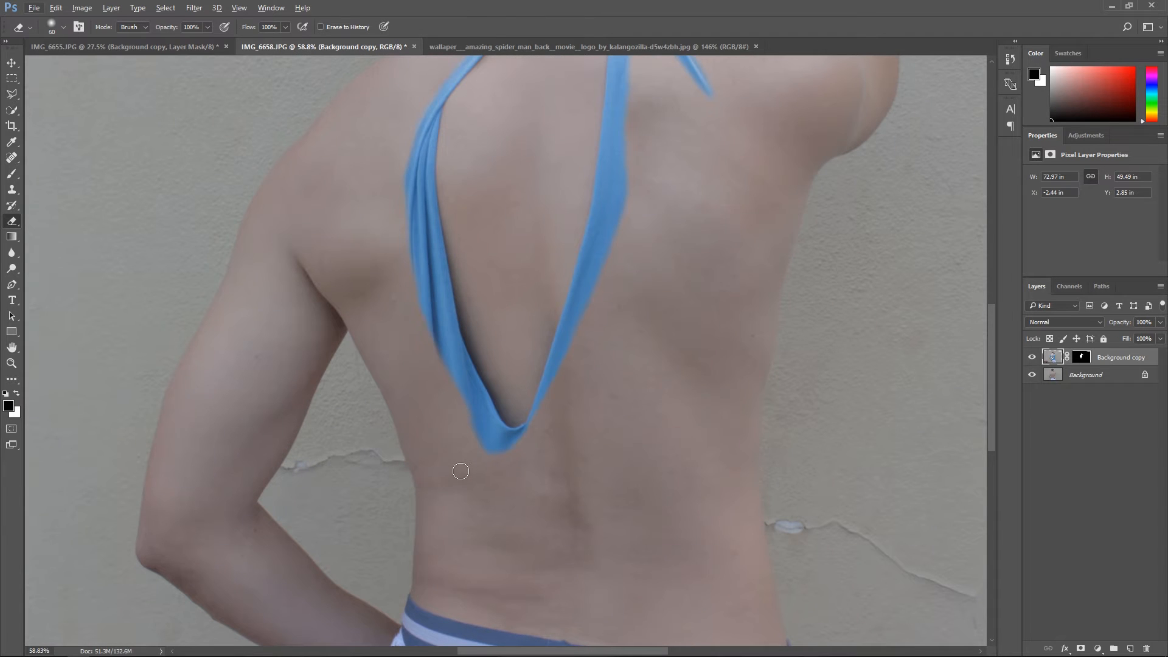
pyautogui.press(']')
pyautogui.press(']')
pyautogui.press(']')
pyautogui.press(']')
pyautogui.press(']')
pyautogui.press(']')
pyautogui.moveTo(459, 458)
pyautogui.mouseDown()
pyautogui.moveTo(450, 428)
pyautogui.moveTo(495, 462)
pyautogui.mouseUp()
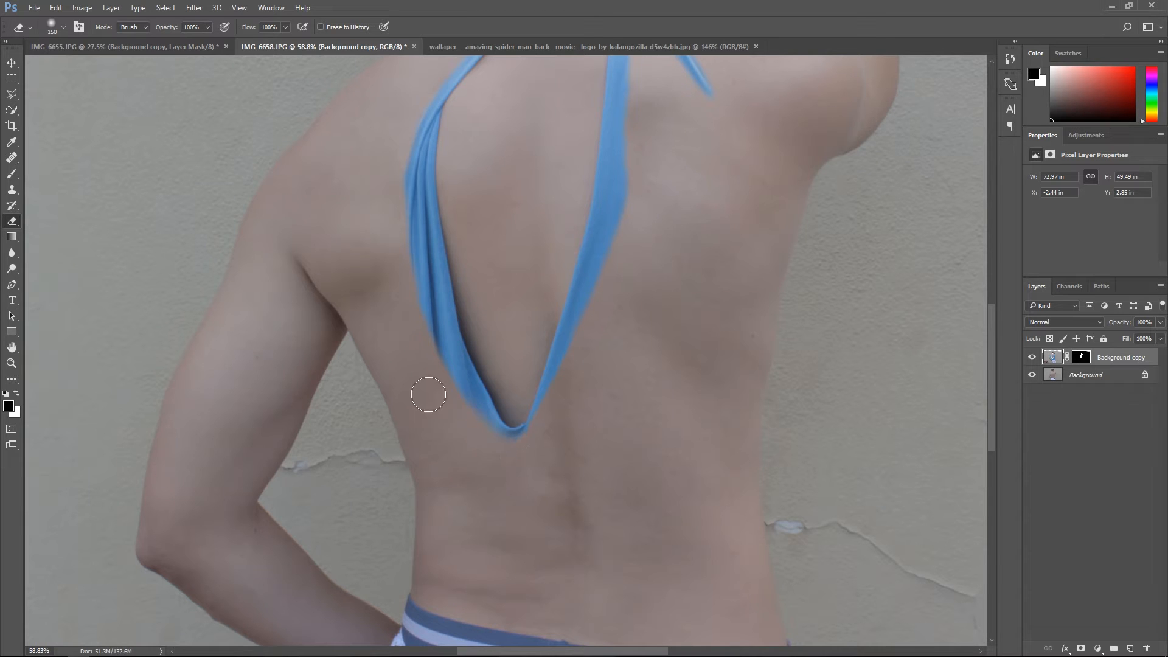
# Step: Reduce the eraser to 80 px and thin the lower outer edge of the left fabric strip
pyautogui.press('[')
pyautogui.press('[')
pyautogui.press('[')
pyautogui.press('[')
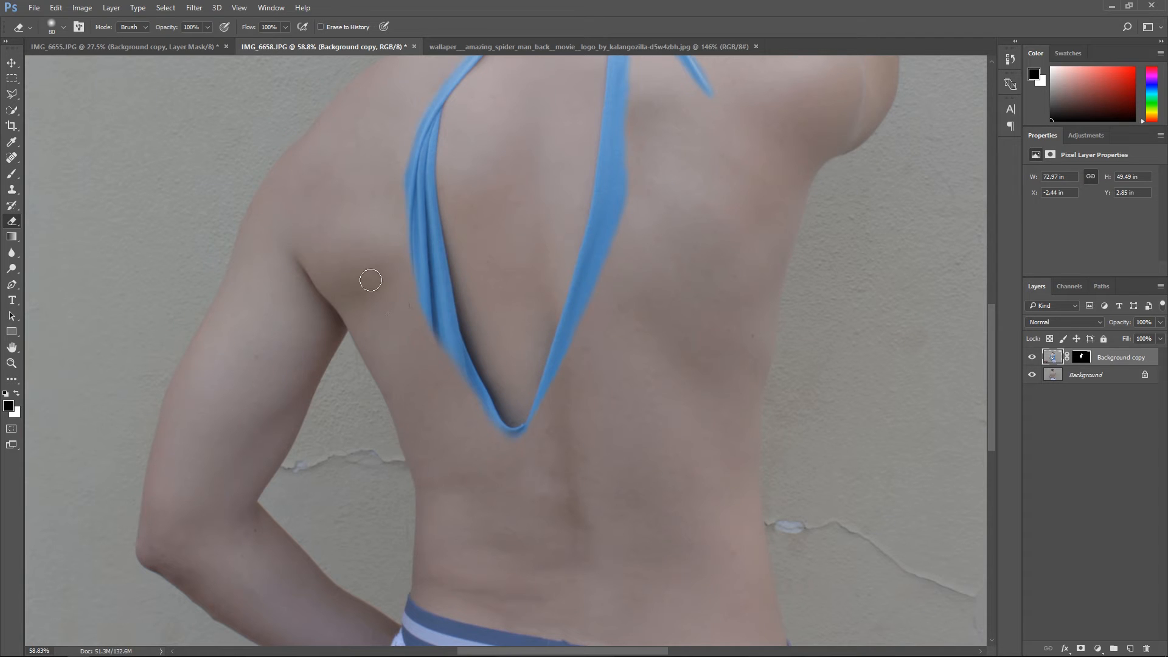
# Step: Hide the shirt layer and examine the bare hand and the shadowed gap between finger and thumb
pyautogui.hotkey('ctrl', '0')
pyautogui.scroll(5, 547, 232)
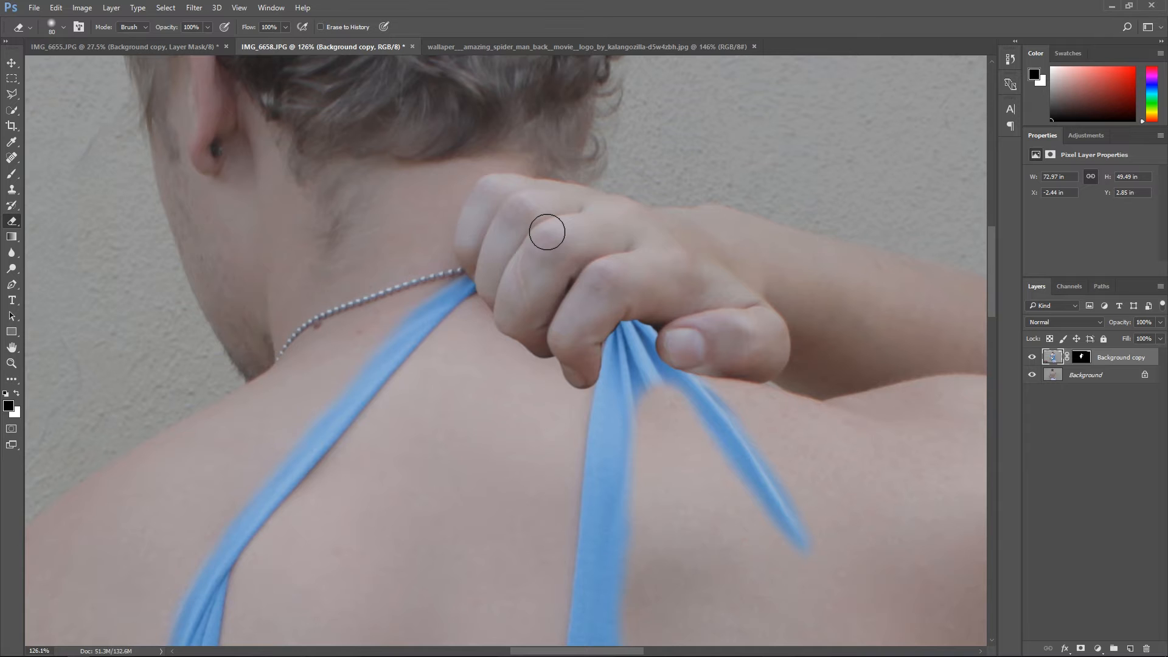
pyautogui.click(1032, 357)
pyautogui.scroll(3, 602, 331)
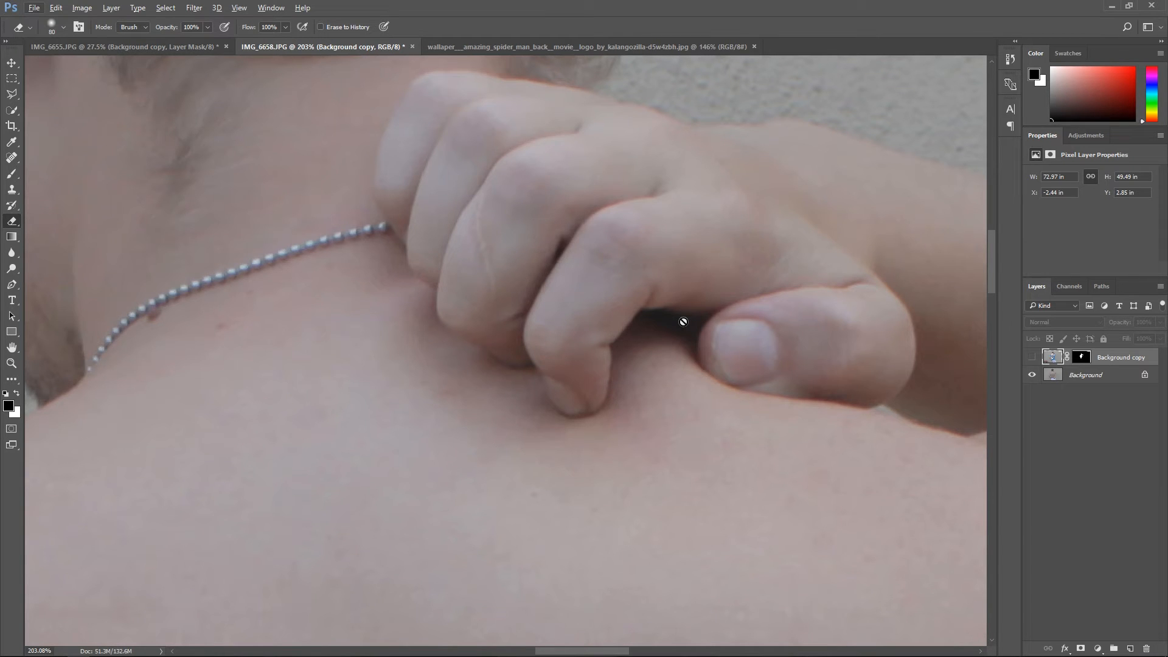
# Step: Show the shirt layer and use a 70 px soft eraser to bring back the skin shadow beneath the curled middle fingers
pyautogui.click(1032, 357)
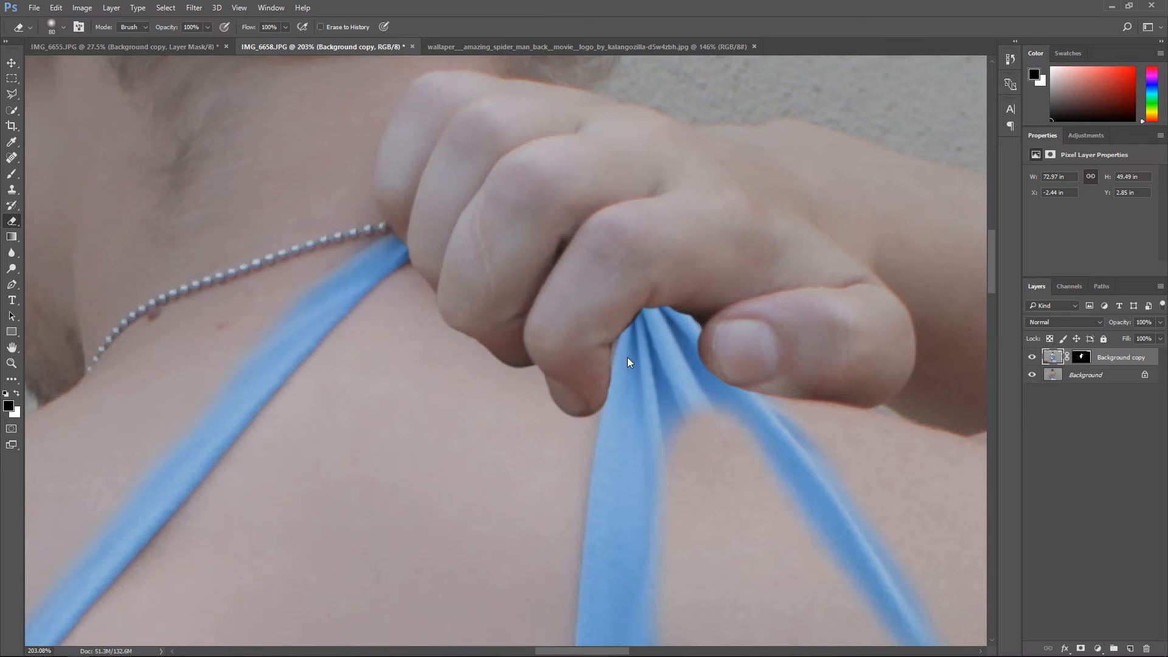
pyautogui.rightClick(581, 229)
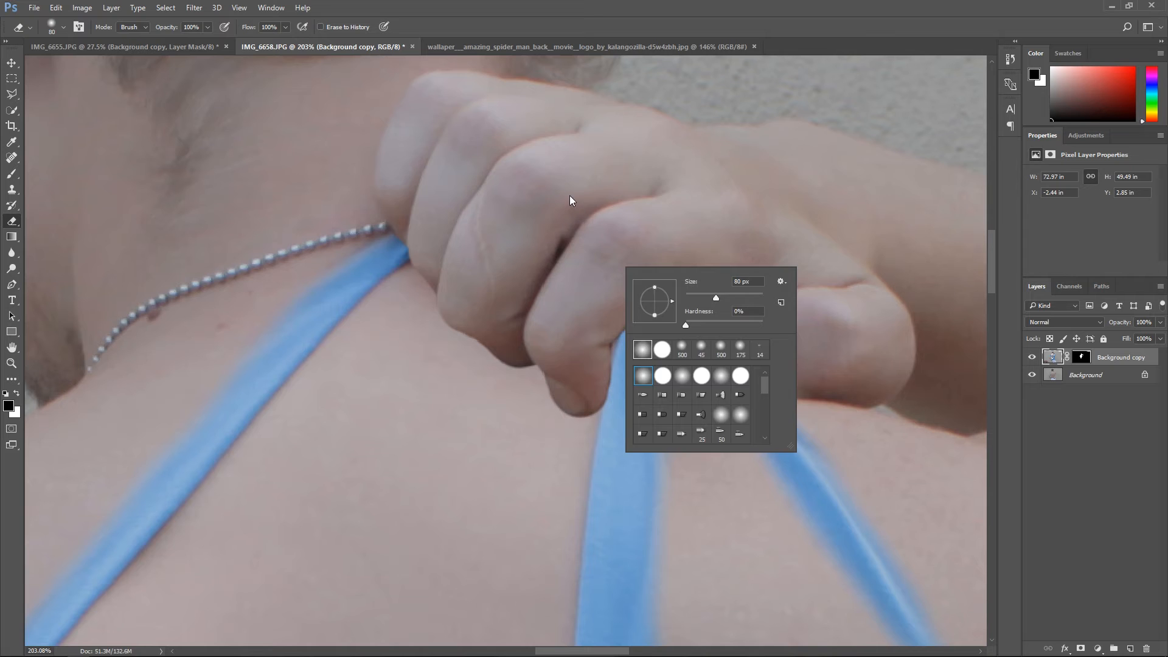
pyautogui.click(546, 304)
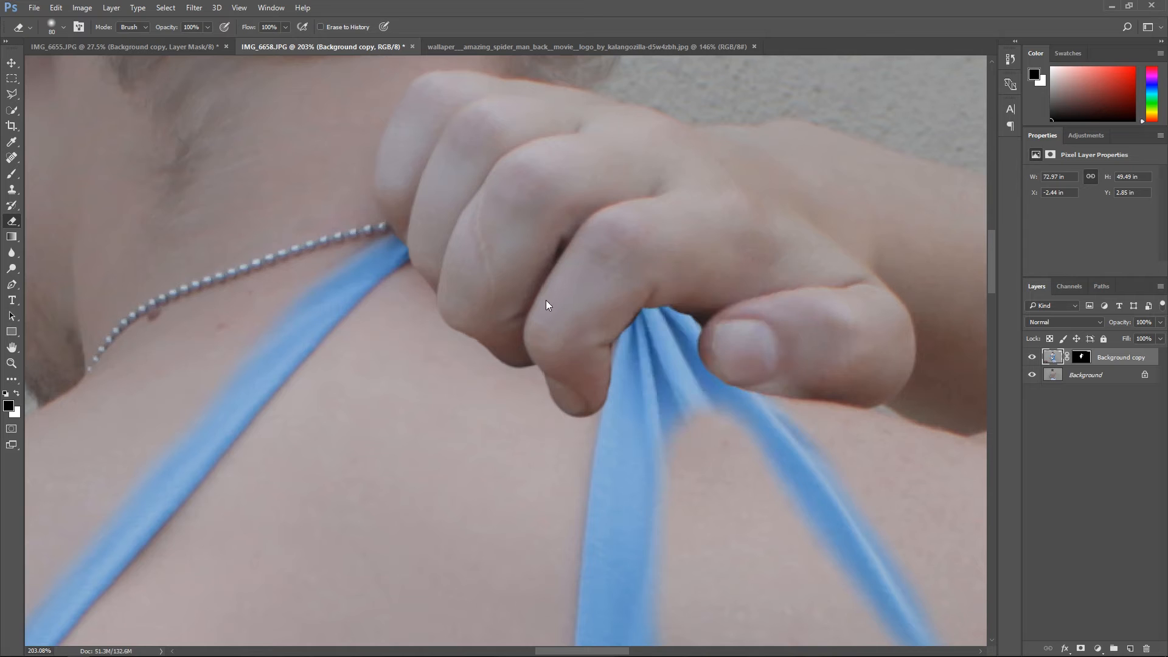
pyautogui.press(']')
pyautogui.click(487, 304)
pyautogui.click(488, 304)
pyautogui.click(488, 304)
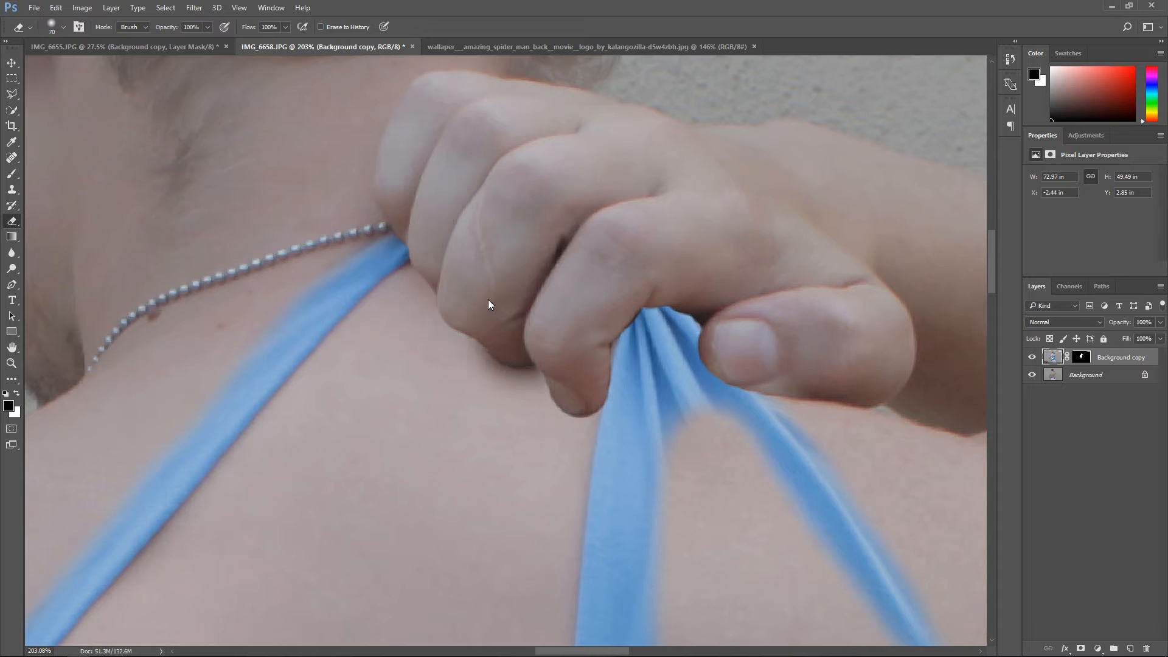
# Step: Erase along the outer fingers, the index fingertip and the gap beside the thumb to bring back their original shadows
pyautogui.click(462, 283)
pyautogui.click(441, 270)
pyautogui.click(437, 265)
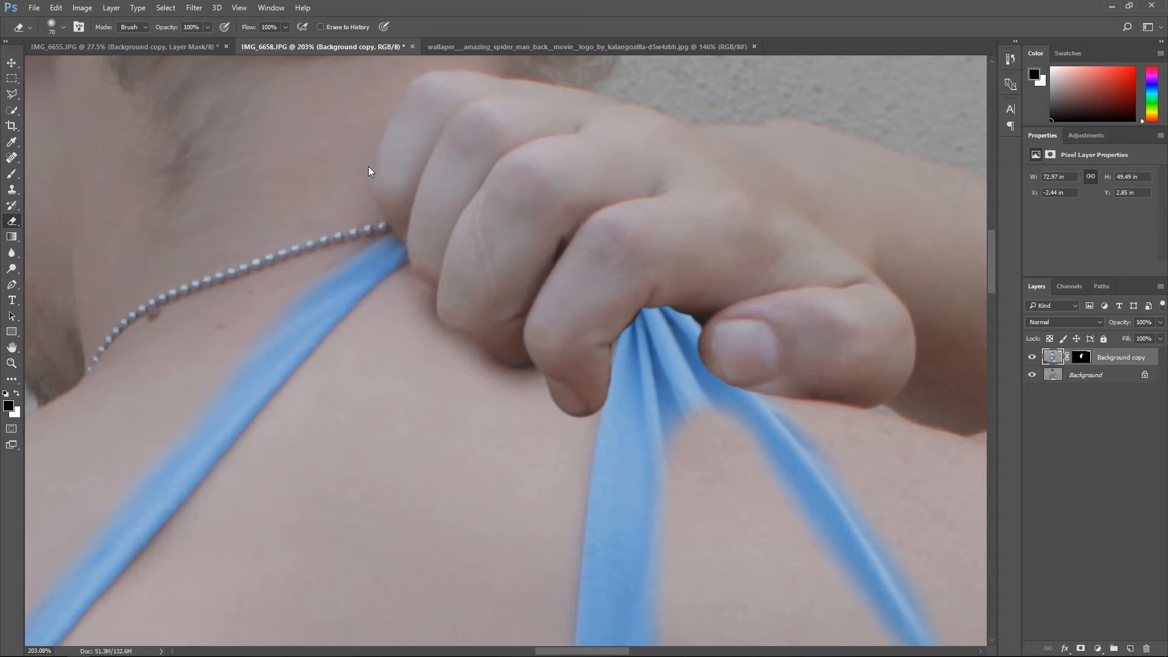
pyautogui.moveTo(515, 326); pyautogui.dragTo(539, 356)
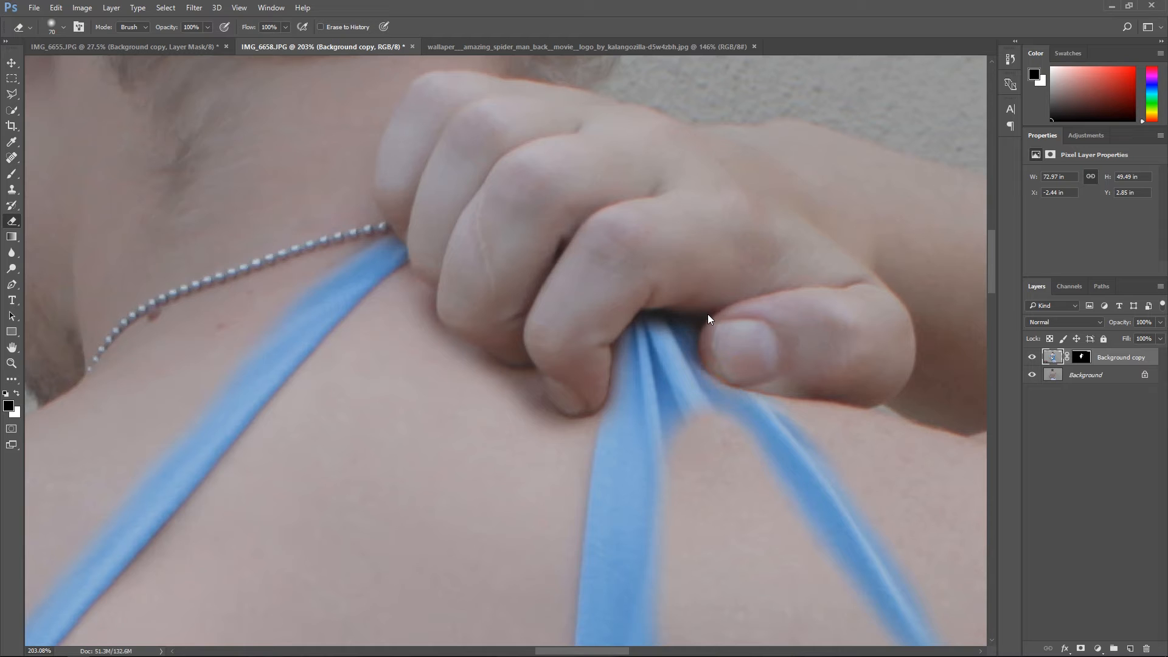
# Step: Enter Quick Mask mode and paint over the upper part of the left fabric strip with a 25 px brush
pyautogui.hotkey('ctrl', '0')
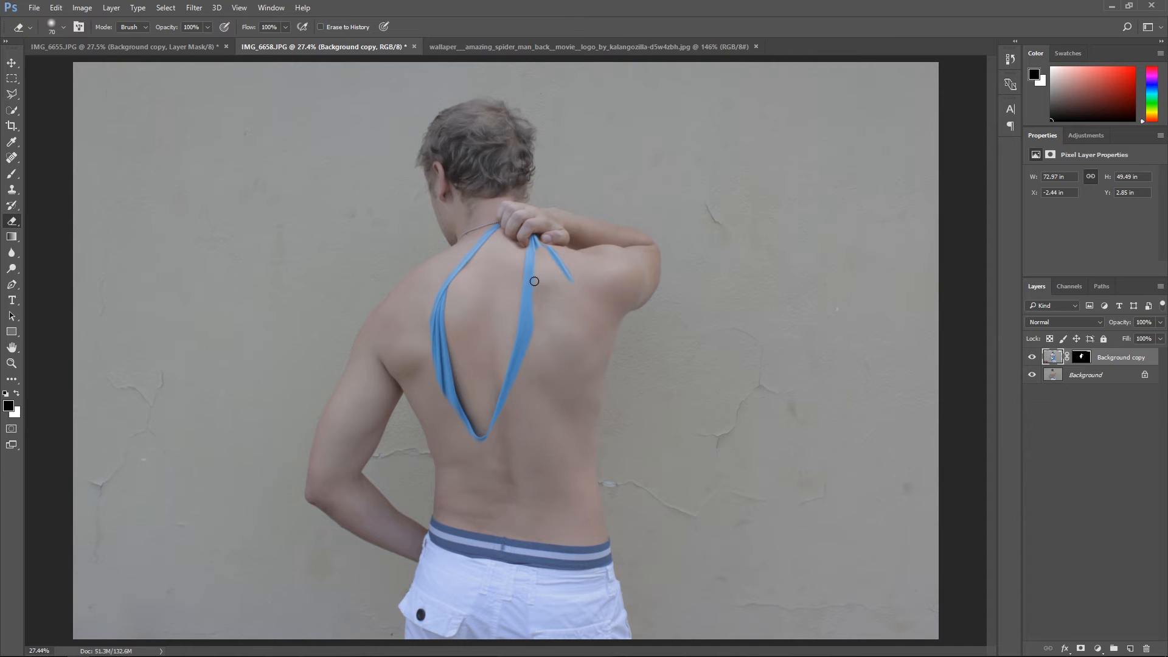
pyautogui.scroll(5, 534, 281)
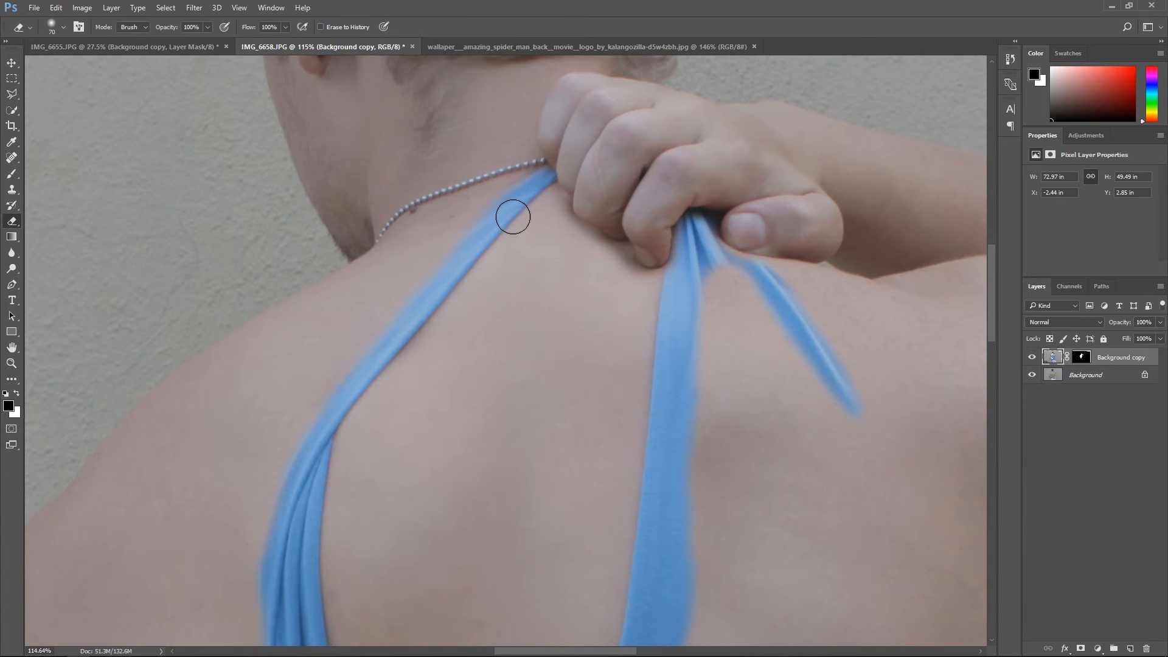
pyautogui.scroll(3, 512, 216)
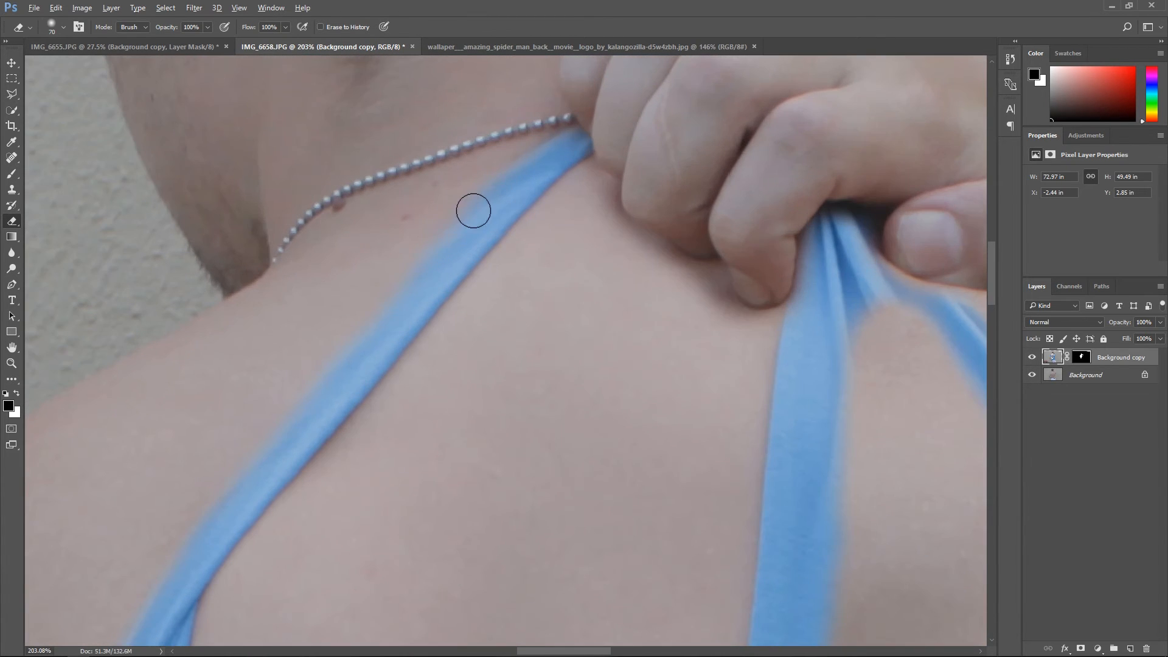
pyautogui.scroll(1, 255, 281)
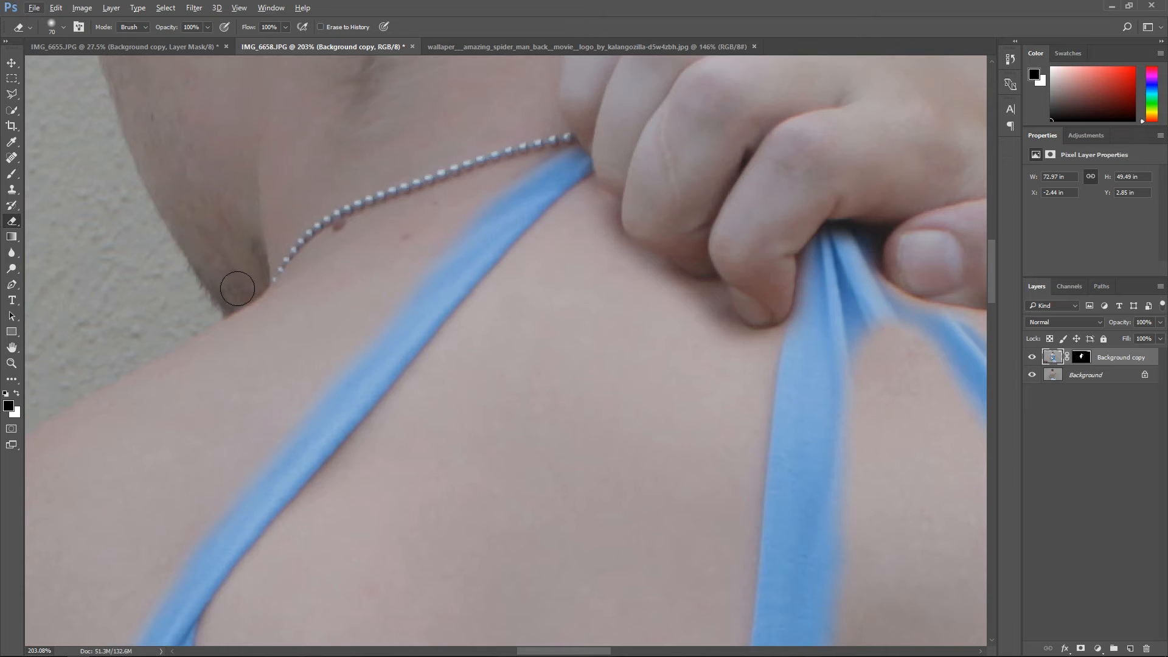
pyautogui.click(12, 429)
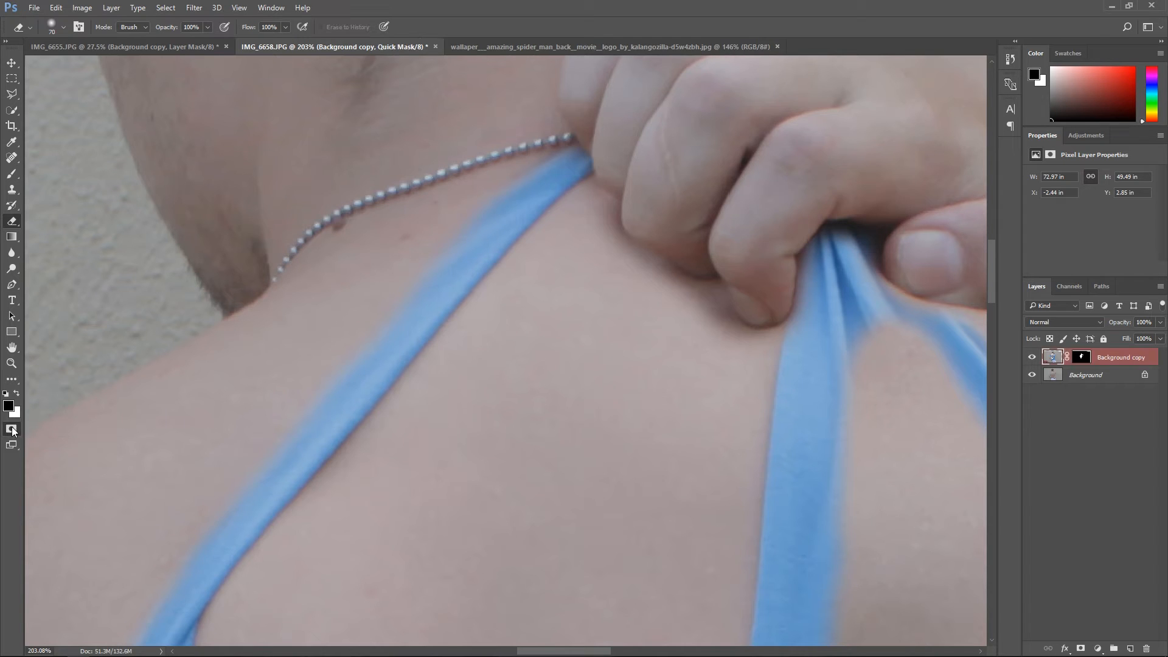
pyautogui.click(13, 176)
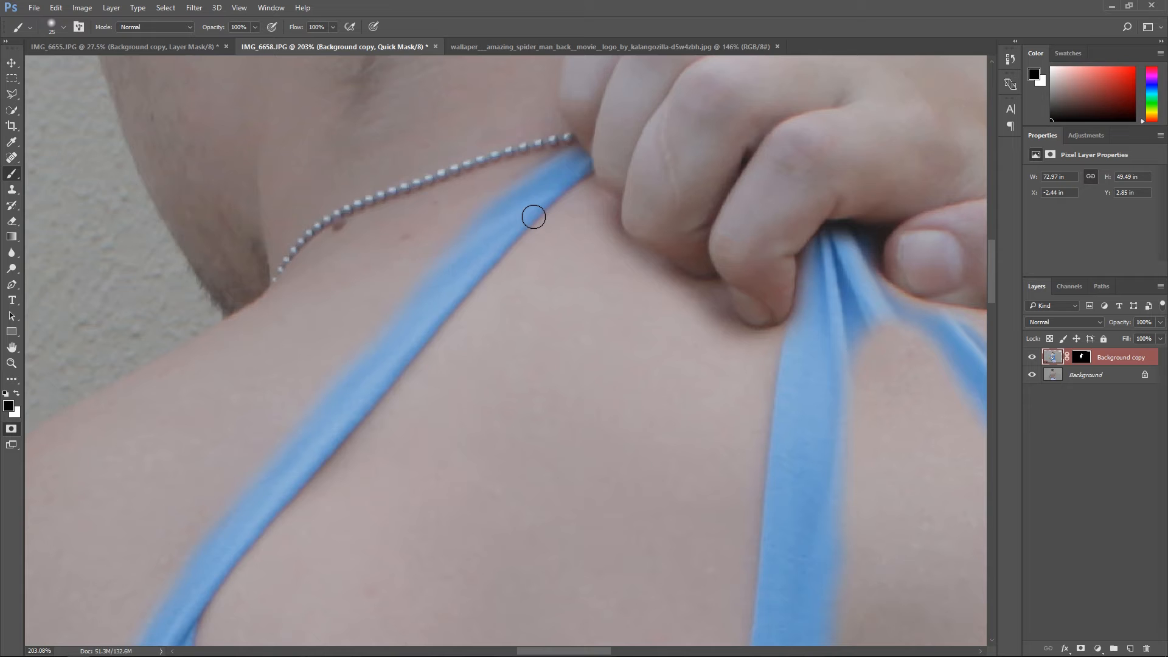
pyautogui.click(569, 162)
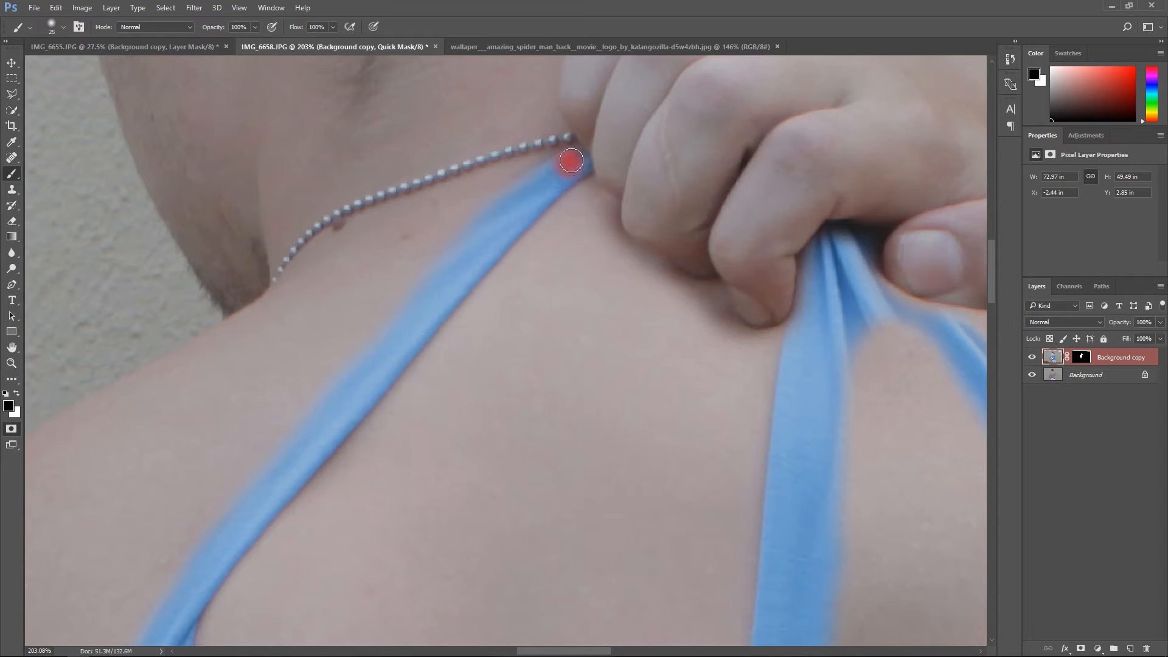
pyautogui.moveTo(569, 164)
pyautogui.mouseDown()
pyautogui.moveTo(534, 204)
pyautogui.moveTo(463, 249)
pyautogui.moveTo(437, 285)
pyautogui.mouseUp()
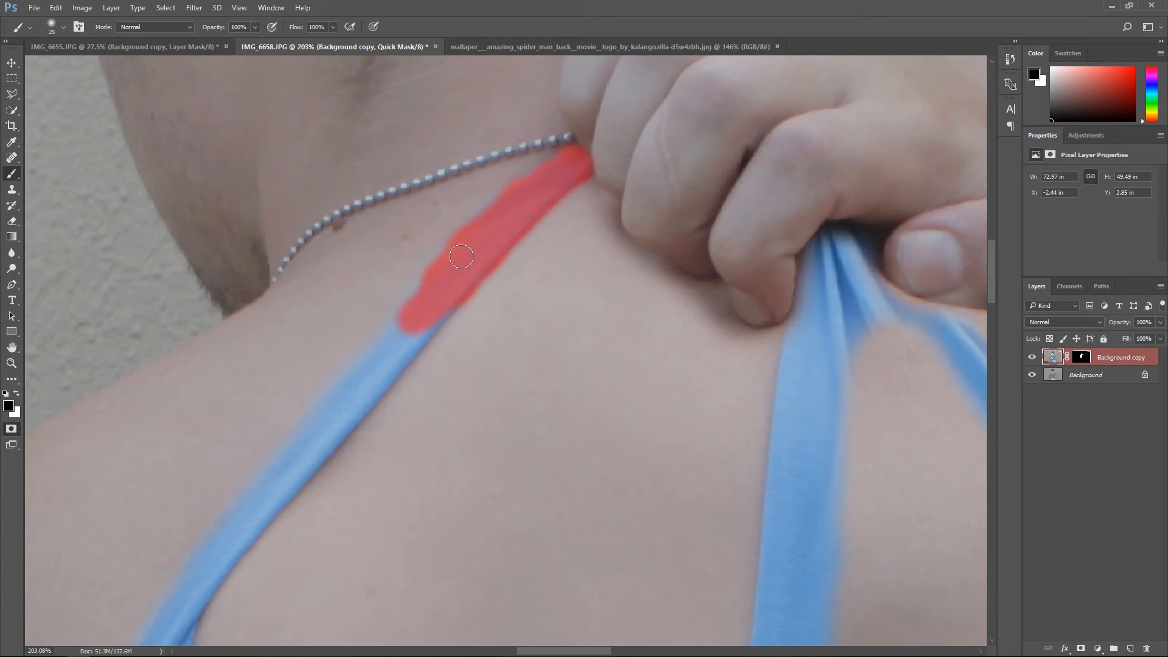
# Step: Extend the quick mask down the left strip's inner edge and up the lower inner edge of the right strip
pyautogui.scroll(-5, 438, 285)
pyautogui.scroll(4, 545, 200)
pyautogui.moveTo(599, 130)
pyautogui.mouseDown()
pyautogui.moveTo(496, 261)
pyautogui.moveTo(496, 435)
pyautogui.mouseUp()
pyautogui.scroll(-4, 501, 350)
pyautogui.click(615, 564)
pyautogui.moveTo(615, 564)
pyautogui.mouseDown()
pyautogui.moveTo(499, 225)
pyautogui.moveTo(664, 509)
pyautogui.mouseUp()
pyautogui.scroll(3, 769, 217)
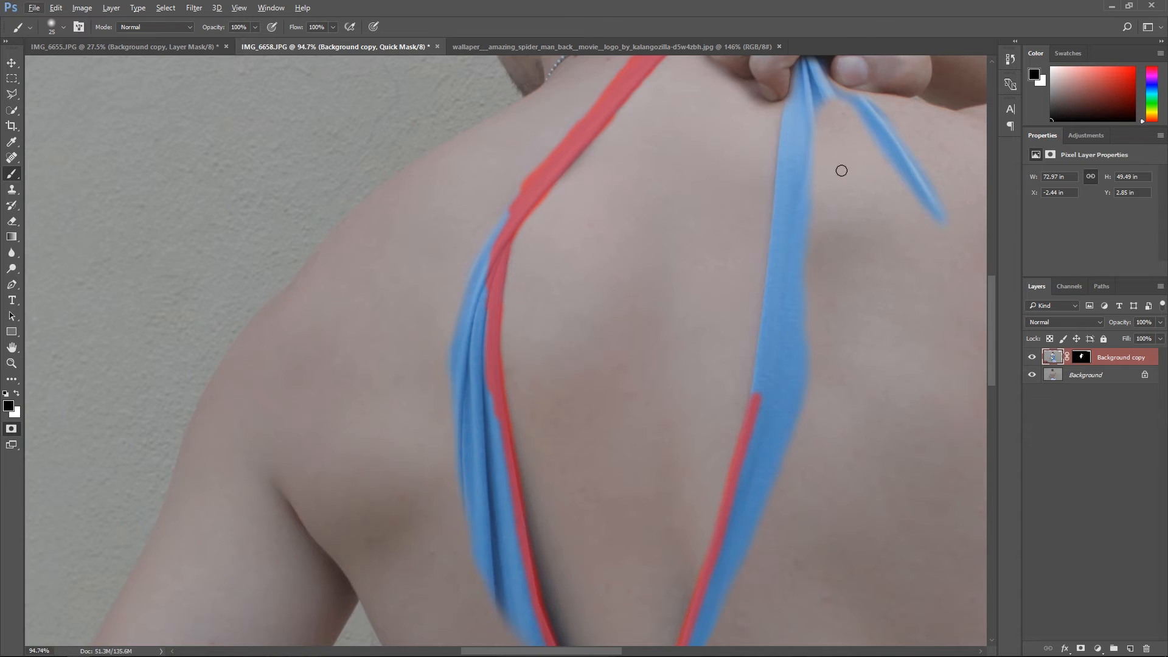
# Step: Paint the quick mask along the upper right strip and over the fabric folds beneath the hand
pyautogui.scroll(2, 732, 433)
pyautogui.moveTo(732, 432); pyautogui.dragTo(753, 135)
pyautogui.scroll(3, 754, 135)
pyautogui.moveTo(733, 377)
pyautogui.mouseDown()
pyautogui.moveTo(779, 92)
pyautogui.moveTo(851, 134)
pyautogui.mouseUp()
pyautogui.moveTo(797, 85); pyautogui.dragTo(779, 182)
# Step: Enlarge the brush to 60 px and mask the remaining width of both long strips plus the short strip below the thumb
pyautogui.press(']')
pyautogui.press(']')
pyautogui.press(']')
pyautogui.press(']')
pyautogui.press(']')
pyautogui.press(']')
pyautogui.scroll(-3, 788, 301)
pyautogui.moveTo(630, 304)
pyautogui.mouseDown()
pyautogui.moveTo(618, 455)
pyautogui.moveTo(629, 441)
pyautogui.moveTo(632, 494)
pyautogui.moveTo(753, 474)
pyautogui.mouseUp()
pyautogui.scroll(2, 881, 323)
pyautogui.moveTo(681, 565)
pyautogui.mouseDown()
pyautogui.moveTo(741, 253)
pyautogui.moveTo(834, 274)
pyautogui.mouseUp()
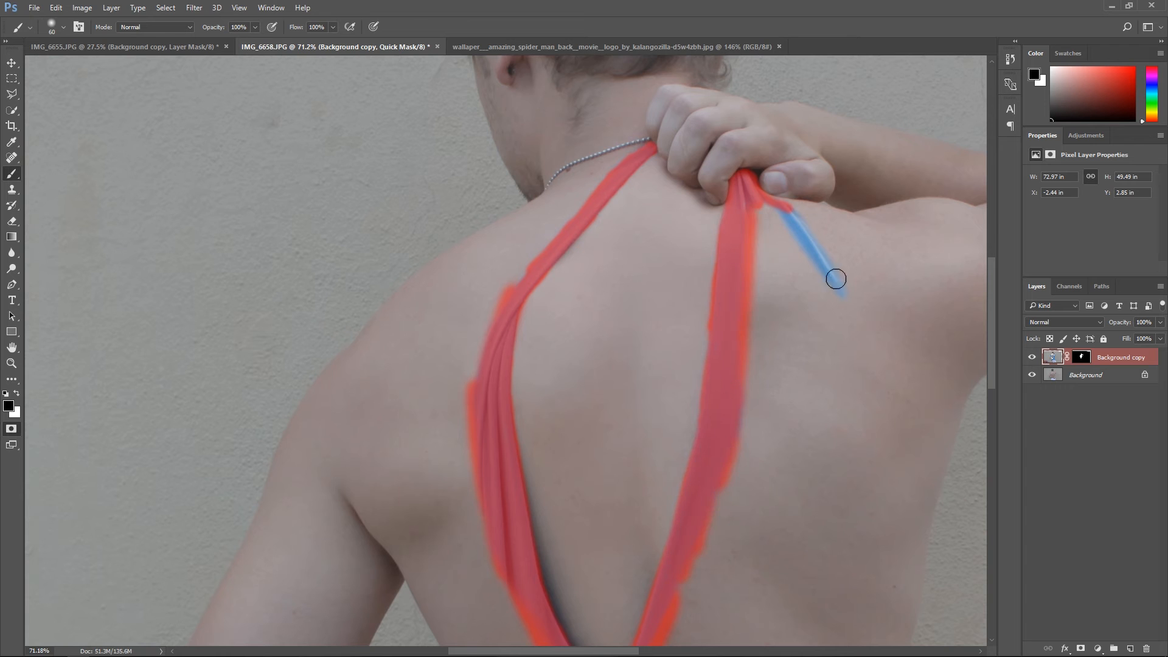
pyautogui.scroll(-4, 542, 222)
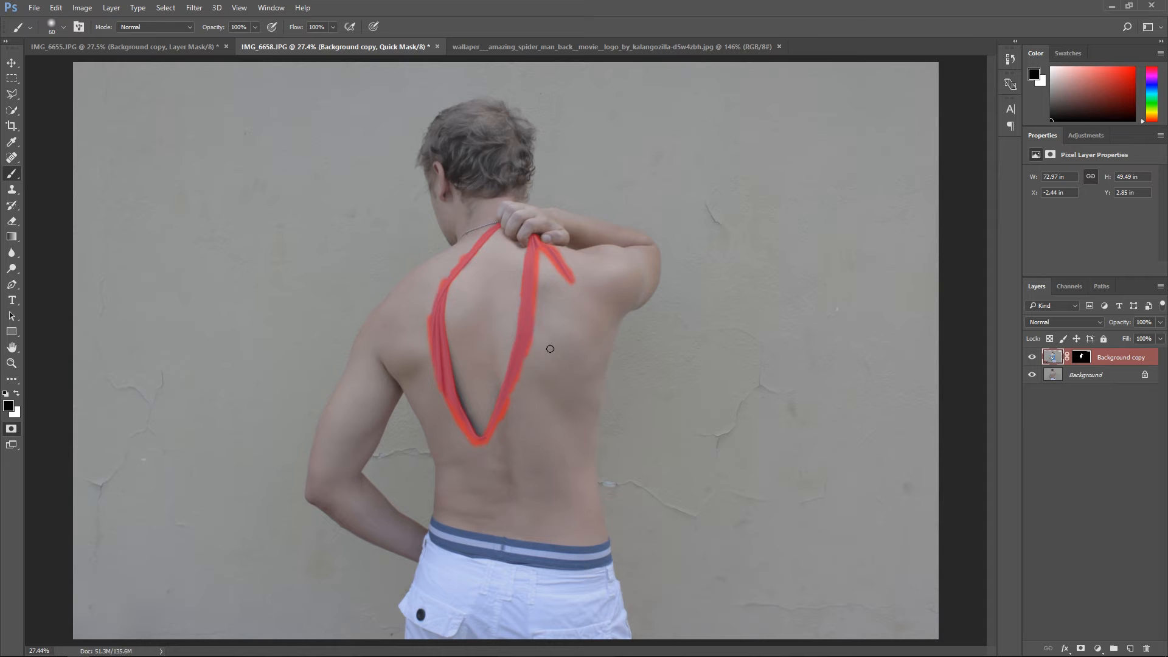
# Step: Convert the quick mask to a selection and invert it so only the fabric strips are selected
pyautogui.click(11, 429)
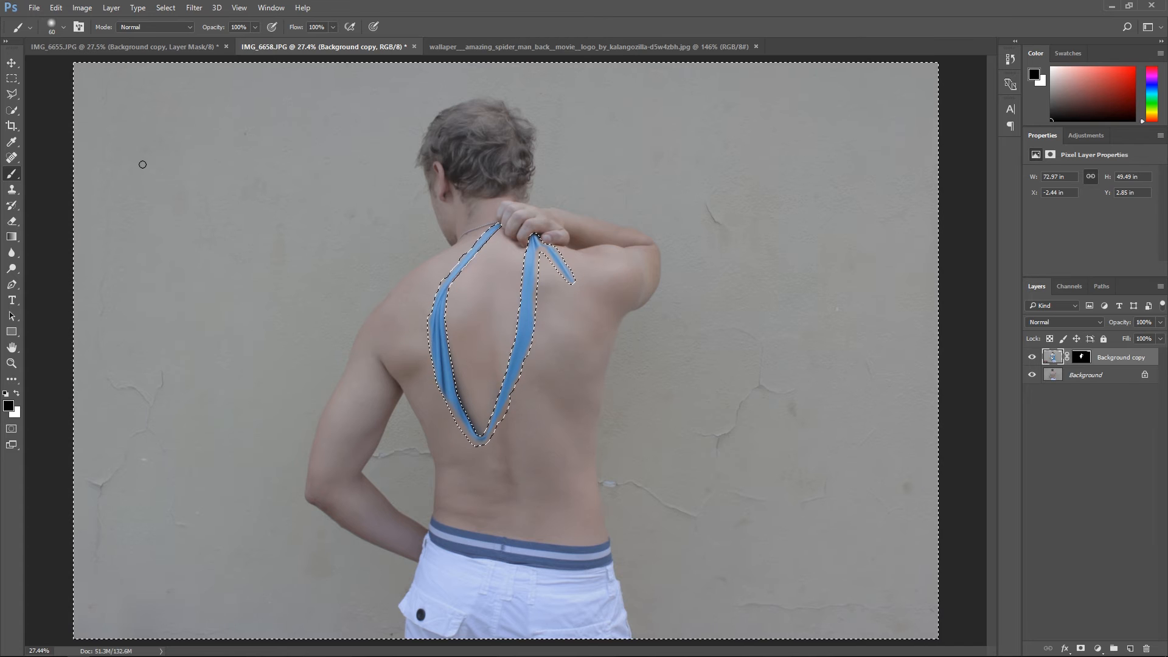
pyautogui.press('l')
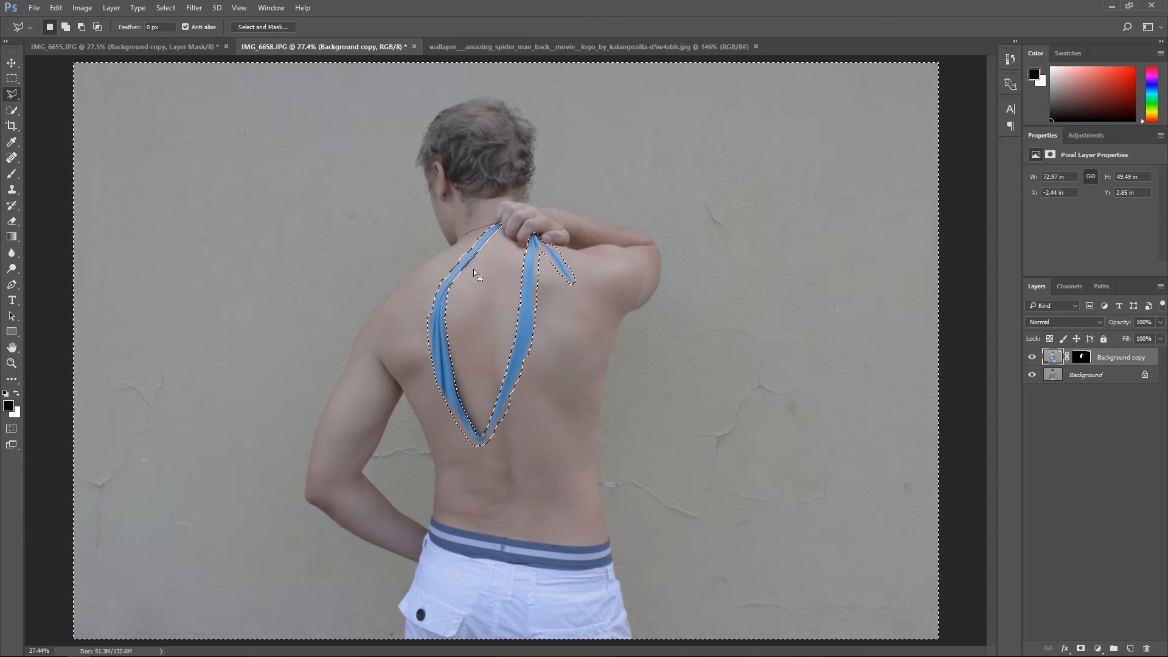
pyautogui.rightClick(436, 258)
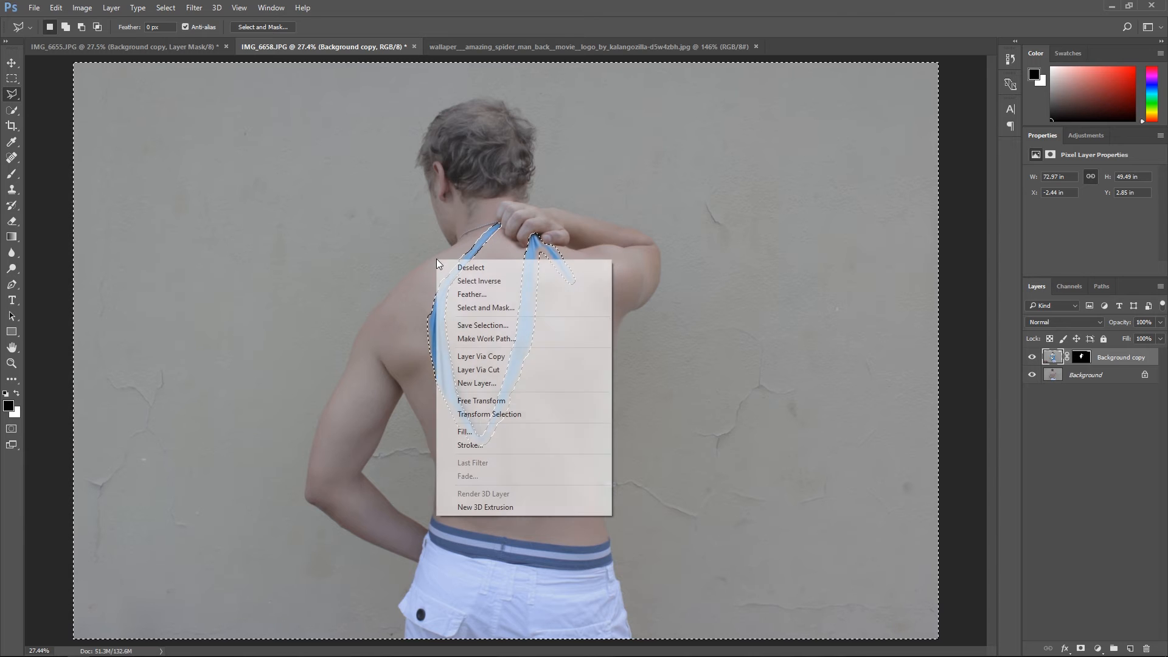
pyautogui.click(478, 281)
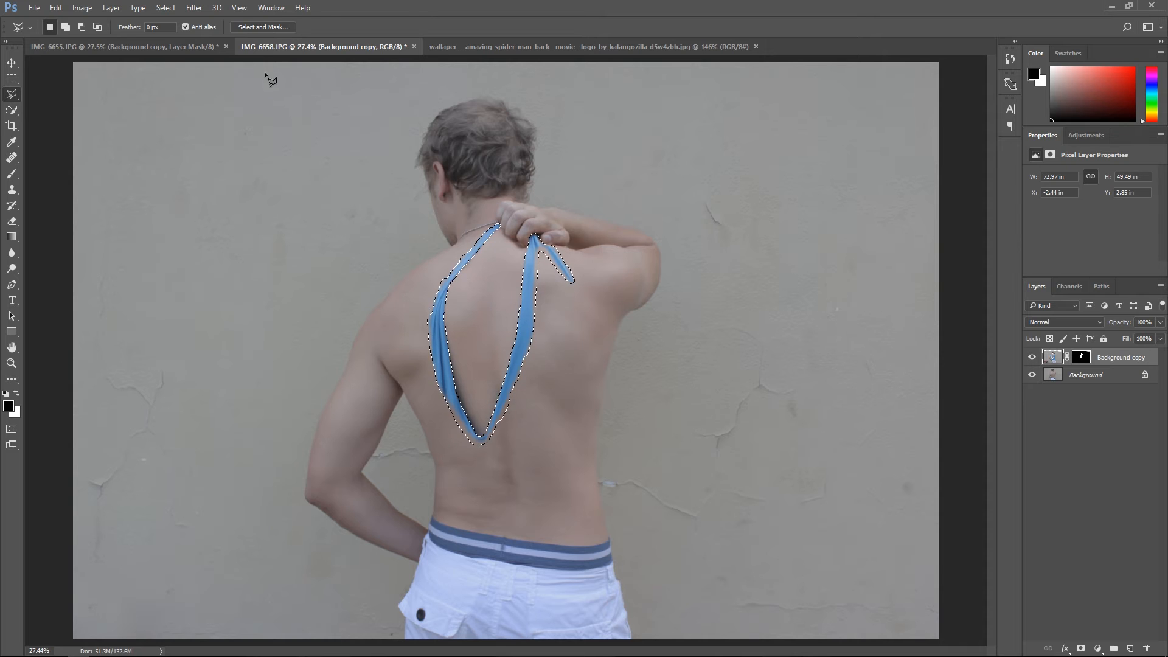
pyautogui.click(266, 26)
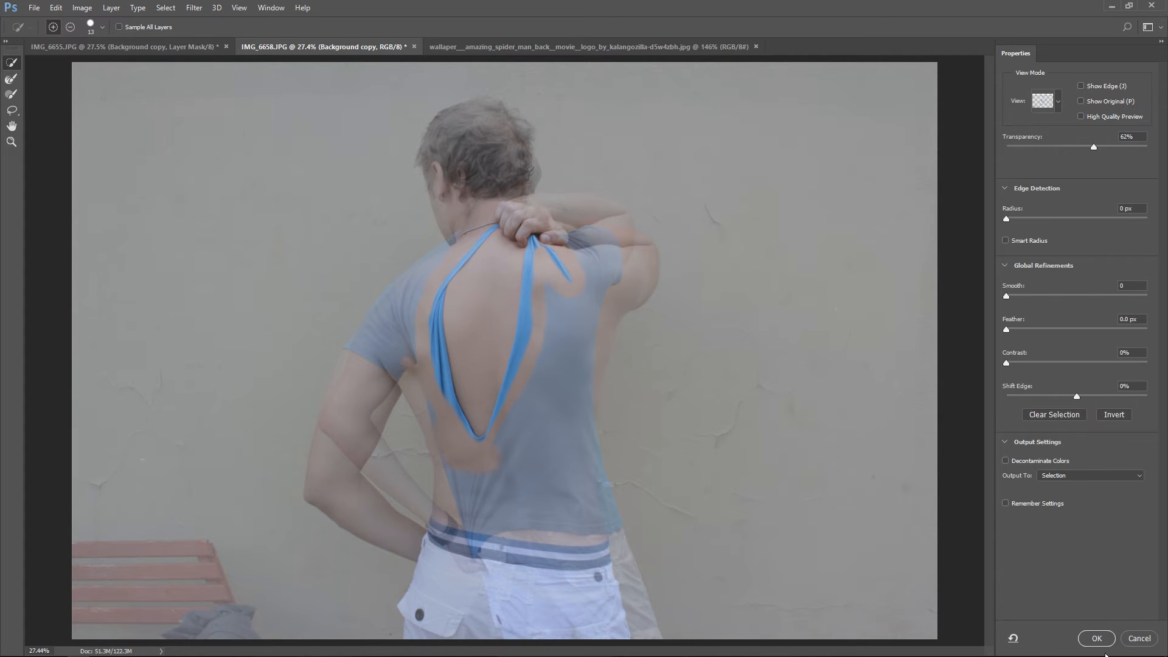
pyautogui.click(1138, 638)
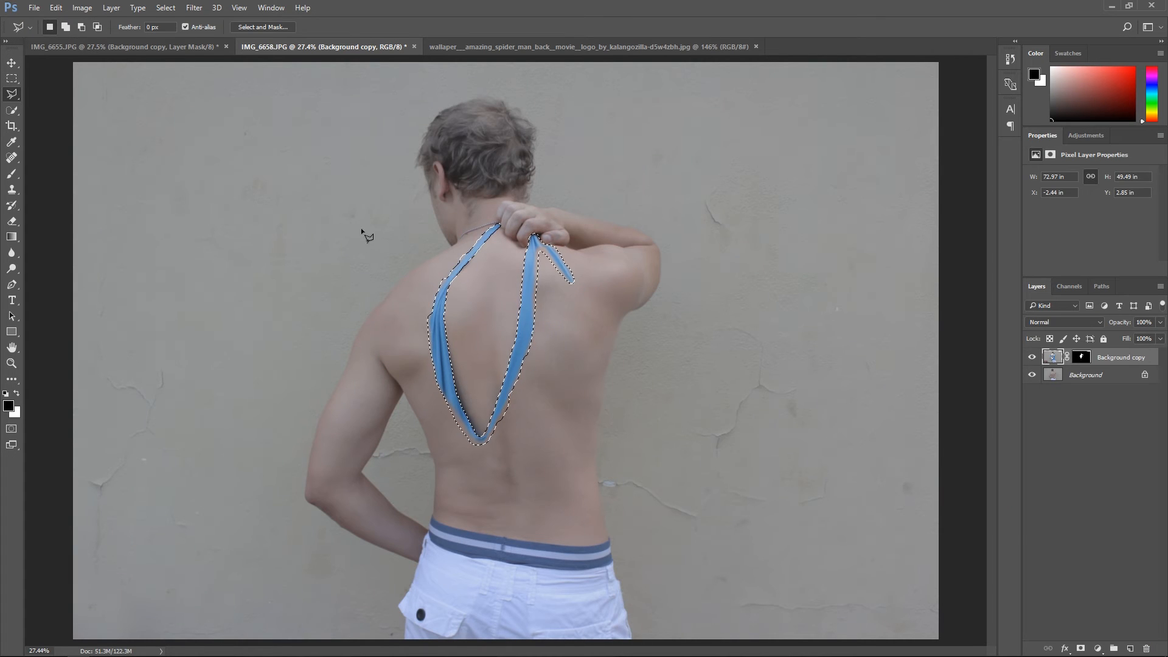
# Step: Open Match Color for the selected fabric, with IMG_6658.JPG as source and Background as source layer
pyautogui.click(84, 8)
pyautogui.moveTo(129, 39)
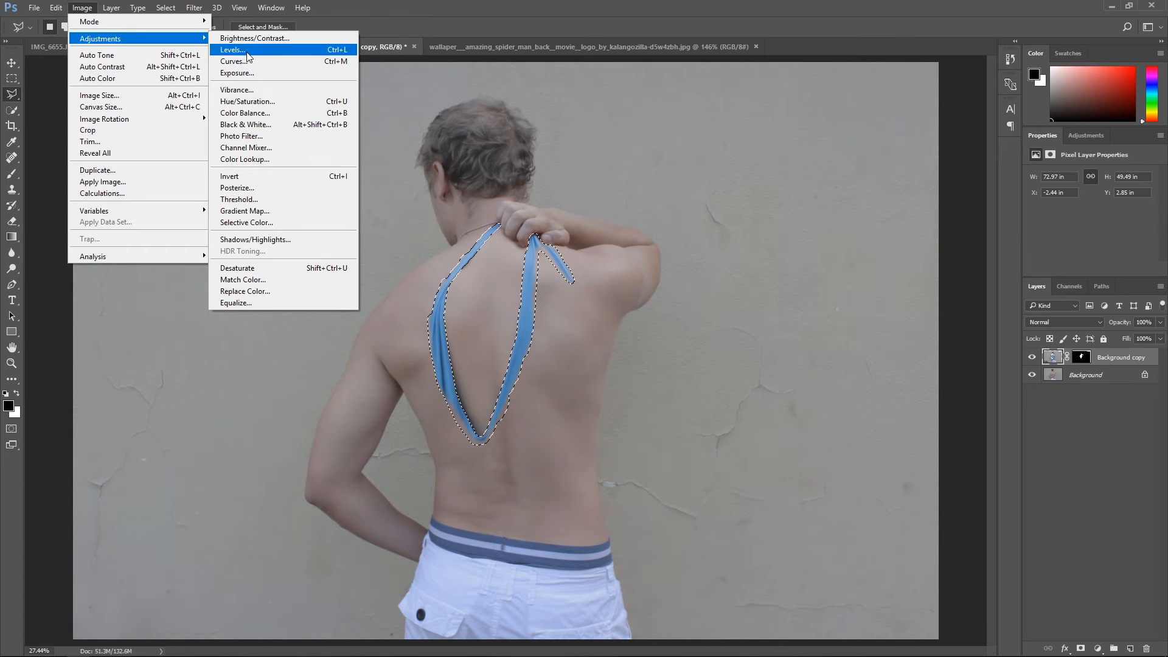
pyautogui.click(249, 279)
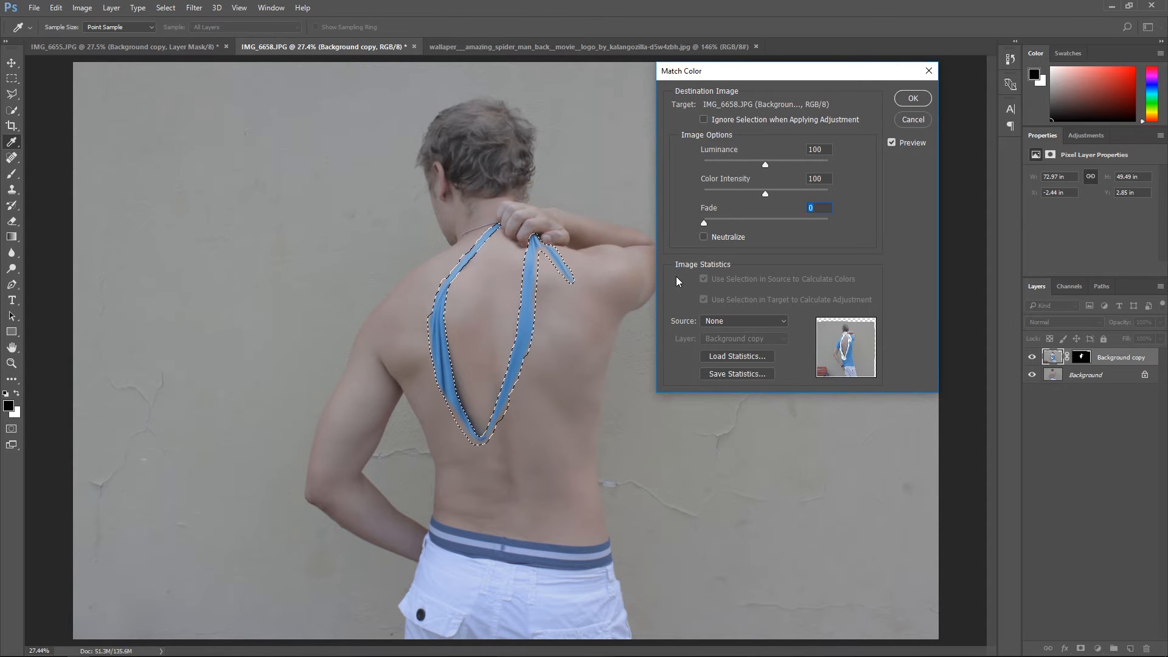
pyautogui.click(705, 321)
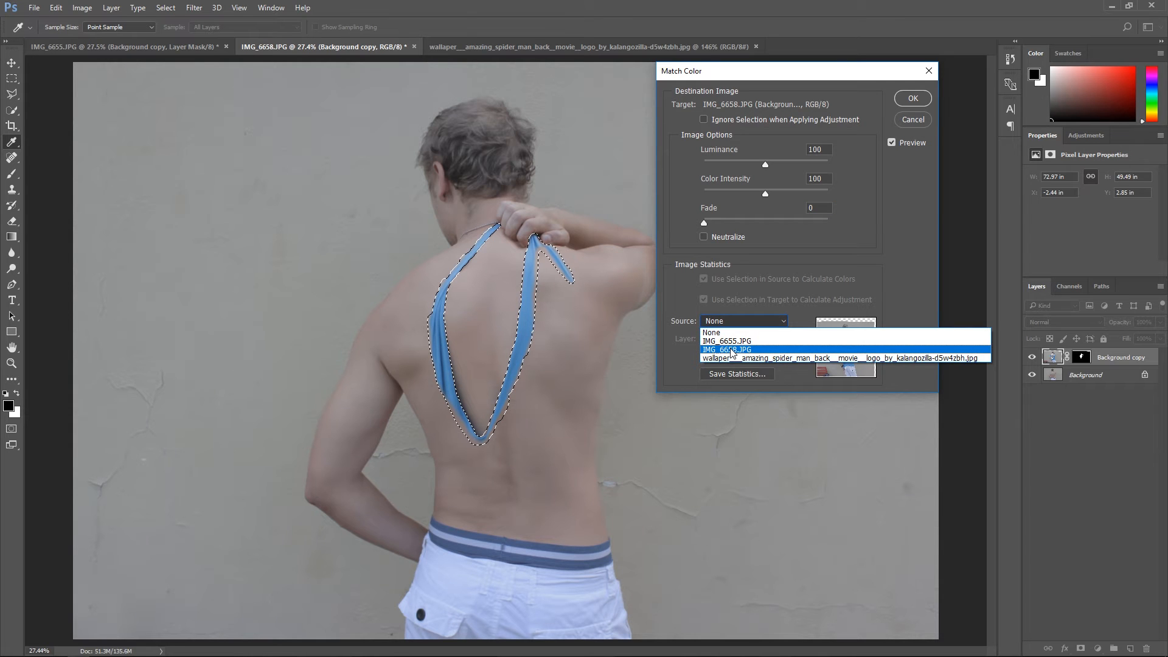
pyautogui.click(732, 350)
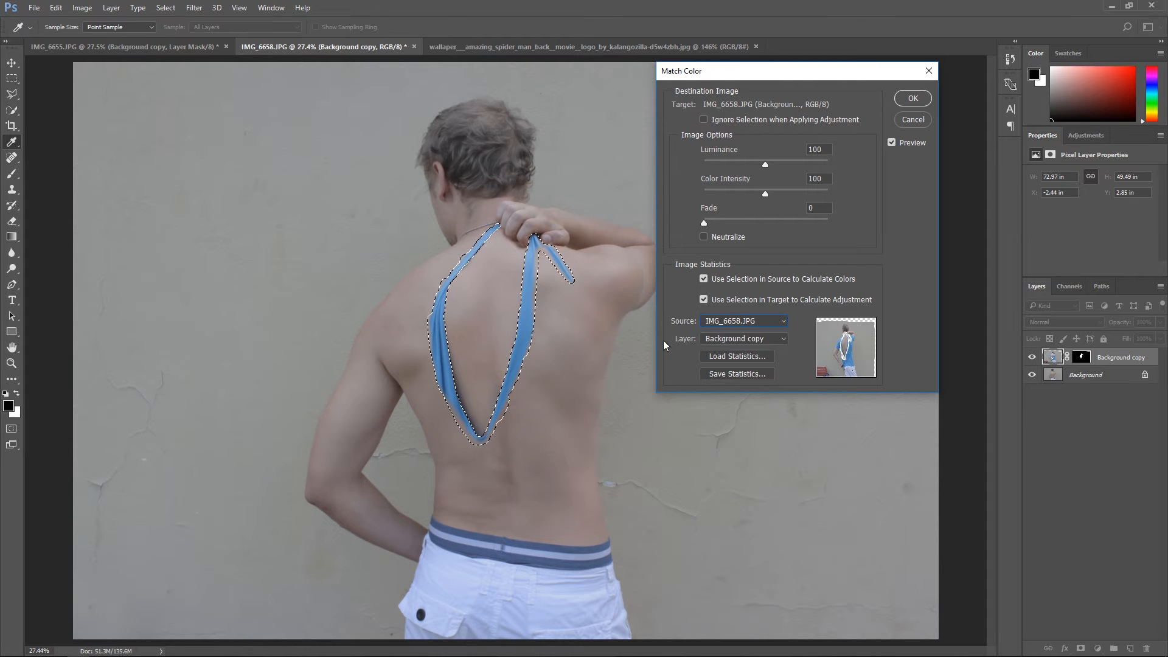
pyautogui.click(749, 337)
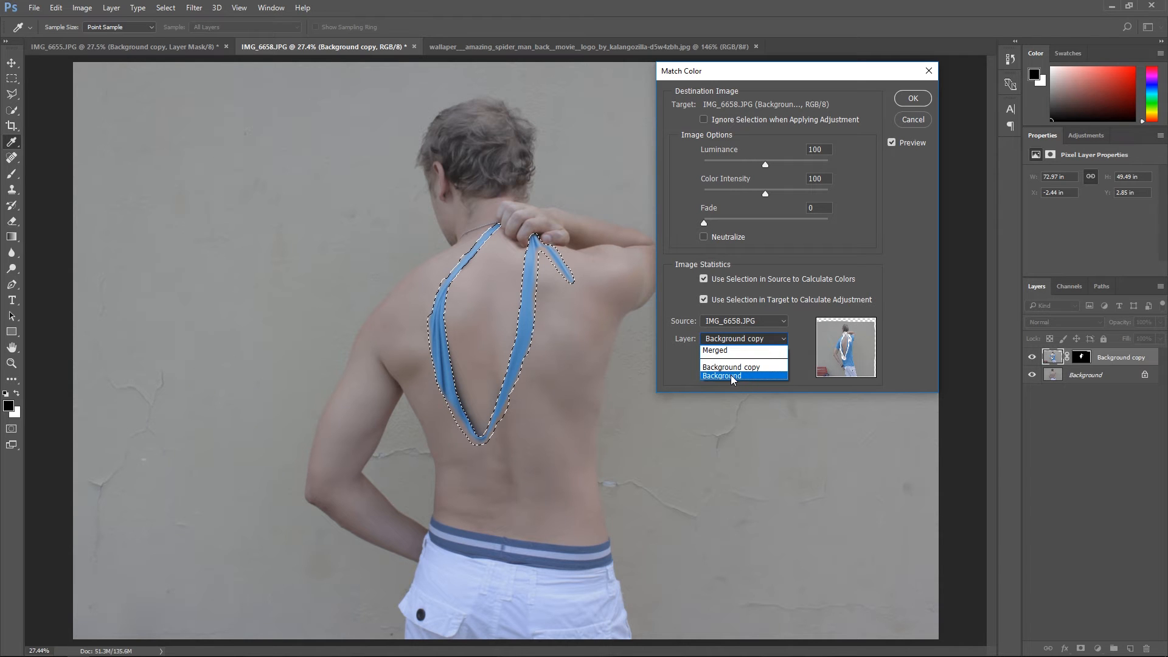
pyautogui.click(731, 375)
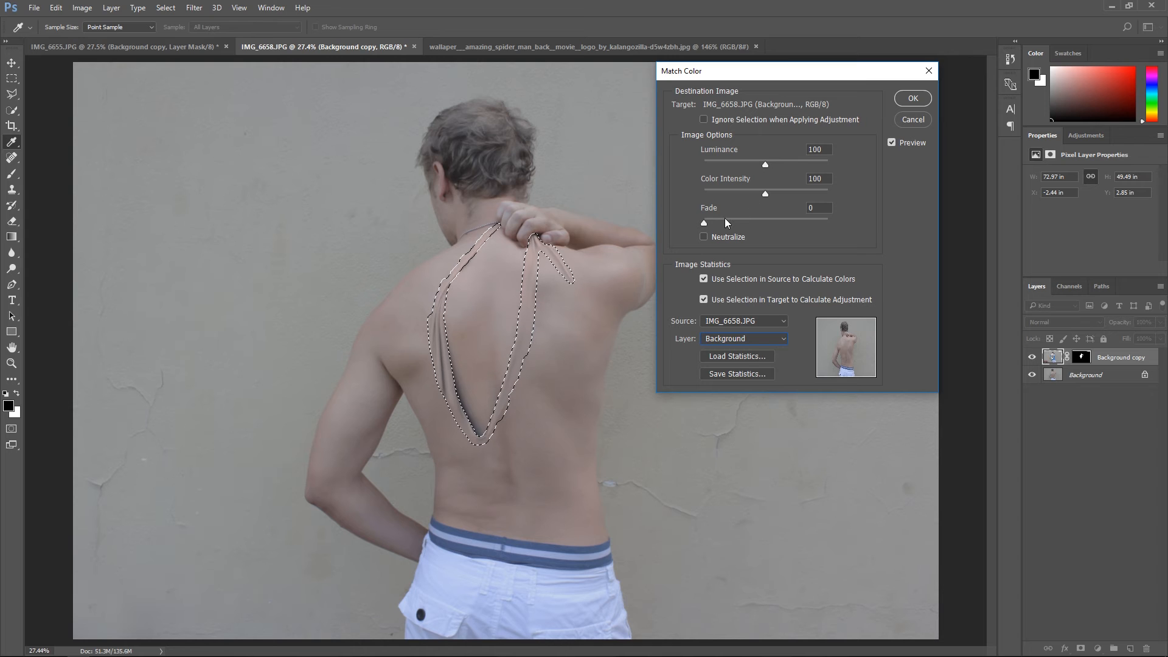
# Step: Try Match Color with Color Intensity 67 and Luminance 101, and turn off the preview to inspect the original fabric up close
pyautogui.moveTo(766, 193); pyautogui.dragTo(719, 196)
pyautogui.click(745, 191)
pyautogui.click(767, 163)
pyautogui.click(717, 221)
pyautogui.moveTo(718, 221); pyautogui.dragTo(703, 236)
pyautogui.hotkey('alt', 'p')
pyautogui.scroll(10, 563, 312)
pyautogui.scroll(5, 563, 312)
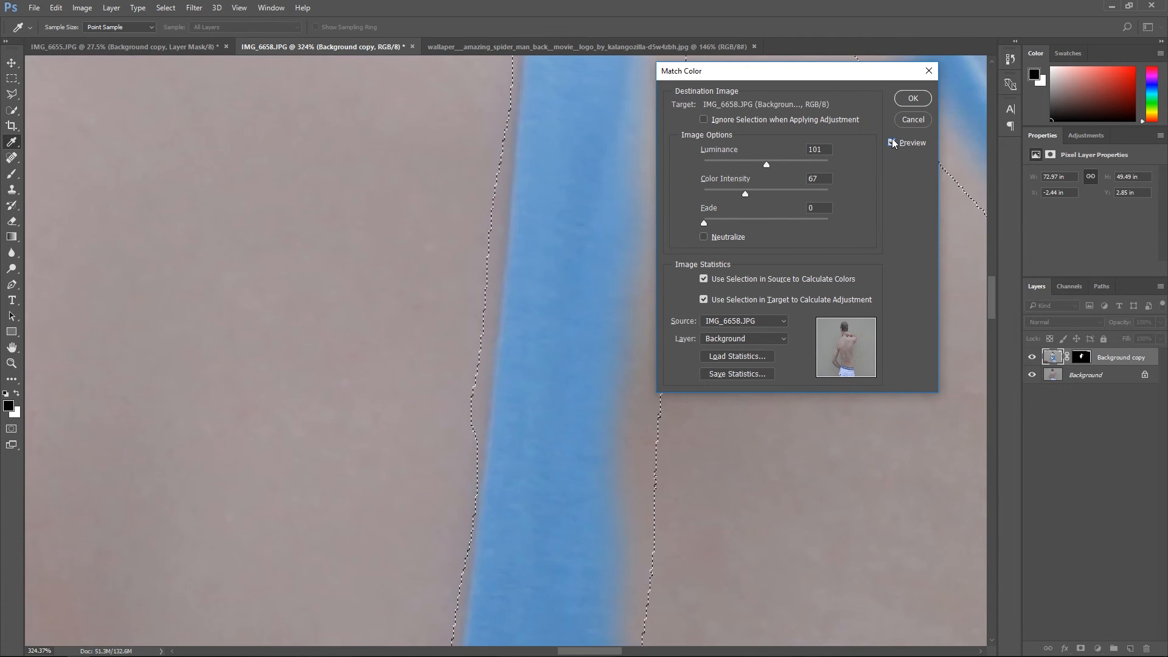
# Step: Turn the preview back on, set Color Intensity to 61 and Luminance to 102, and apply Match Color
pyautogui.click(892, 142)
pyautogui.moveTo(745, 193); pyautogui.dragTo(766, 162)
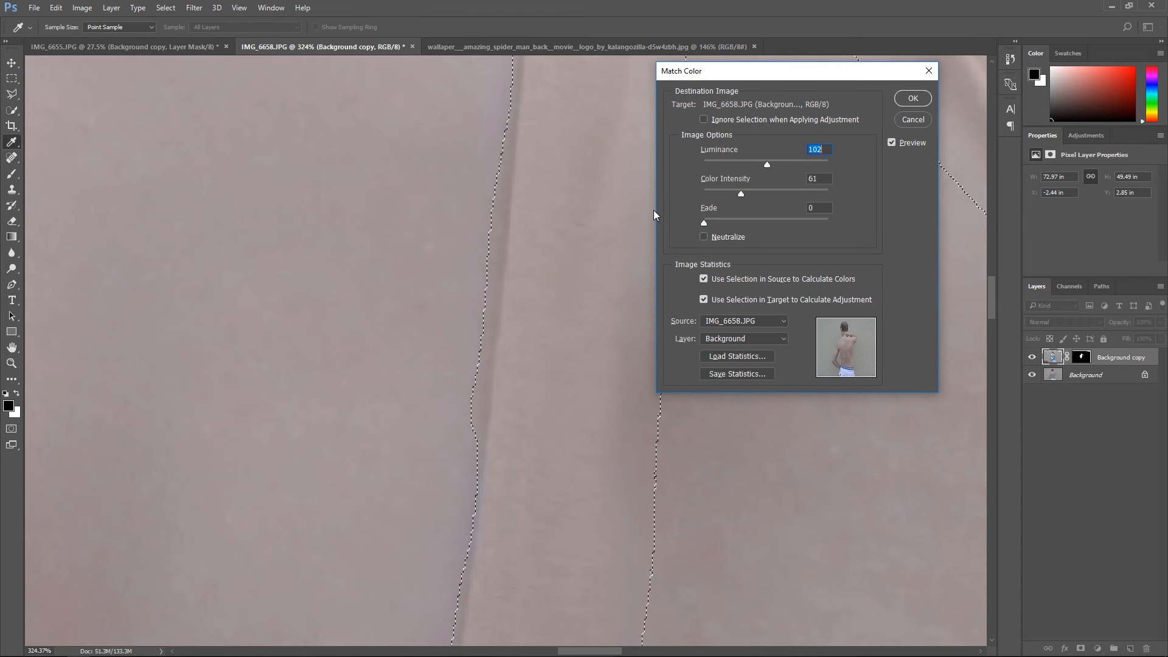
pyautogui.doubleClick(826, 178)
pyautogui.hotkey('shift', 'Tab')
pyautogui.press('Tab')
pyautogui.press('Tab')
pyautogui.click(911, 101)
# Step: Deselect the fabric strips to view the colour-matched result without the selection outline
pyautogui.scroll(-12, 672, 327)
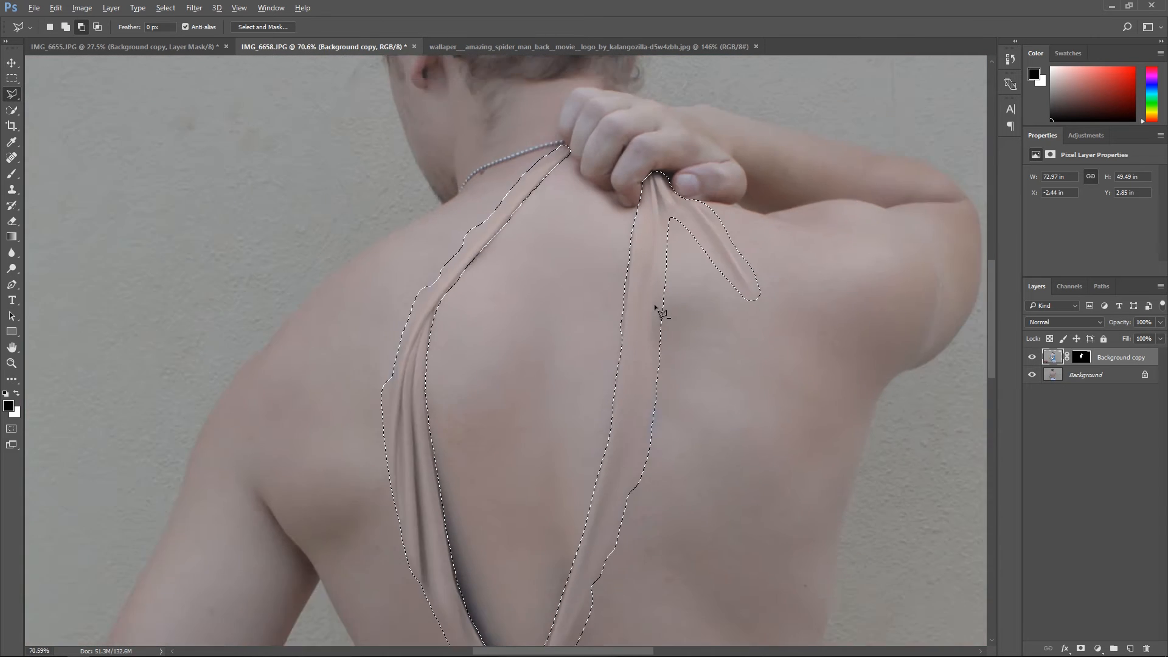
pyautogui.scroll(-1, 655, 308)
pyautogui.hotkey('ctrl', 'd')
pyautogui.scroll(7, 549, 301)
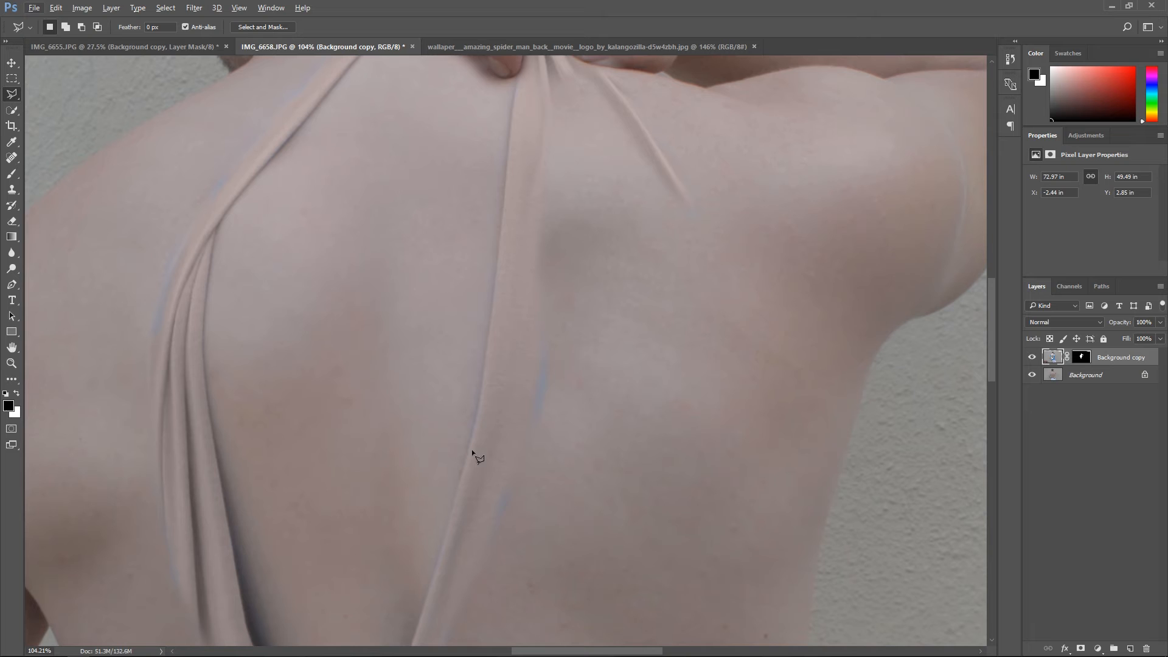
# Step: Erase the bluish fringes along the outer edges of the stretched strips and folds on the Background copy layer
pyautogui.click(11, 223)
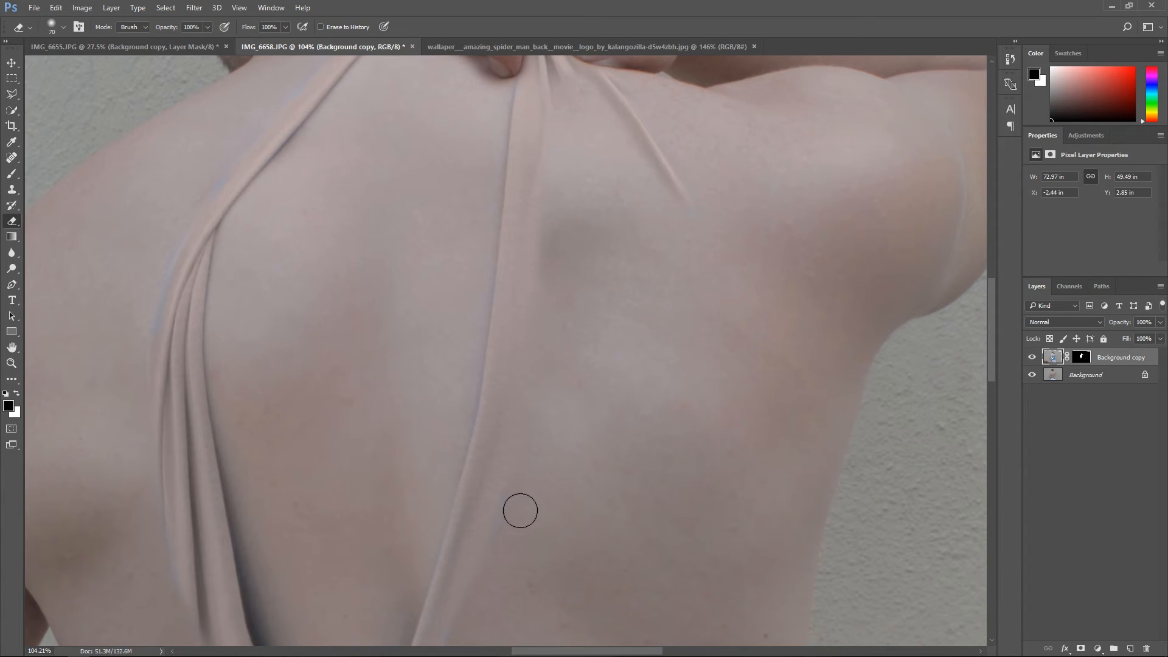
pyautogui.scroll(-3, 505, 542)
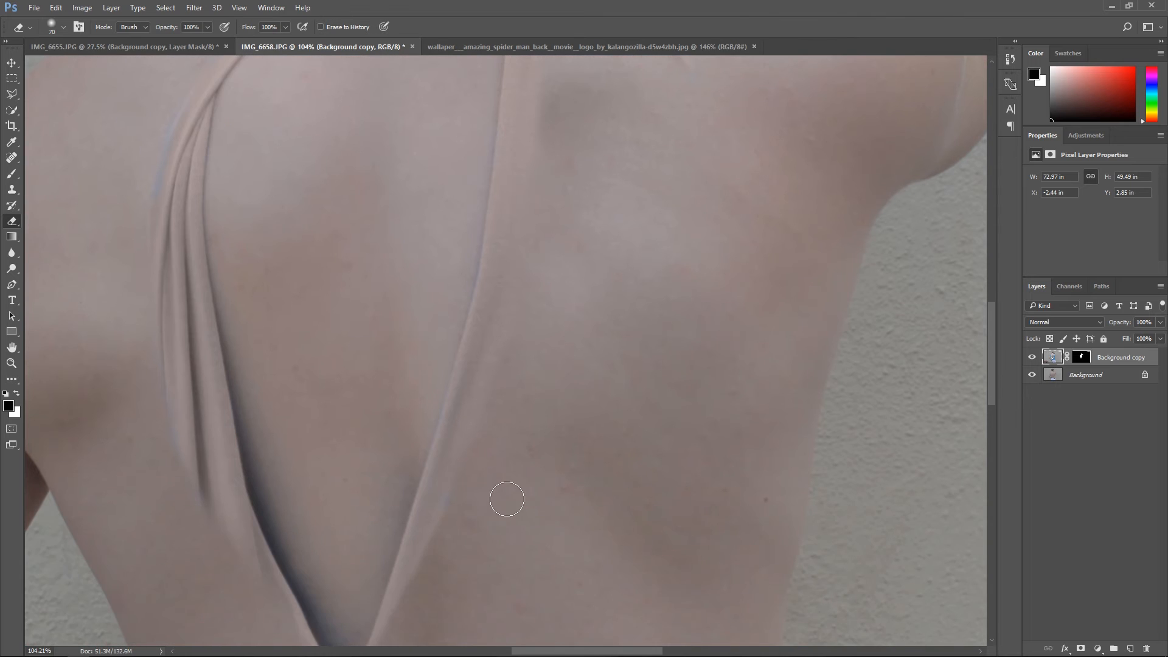
pyautogui.scroll(-3, 463, 498)
pyautogui.scroll(5, 122, 305)
pyautogui.scroll(2, 121, 286)
pyautogui.scroll(2, 285, 98)
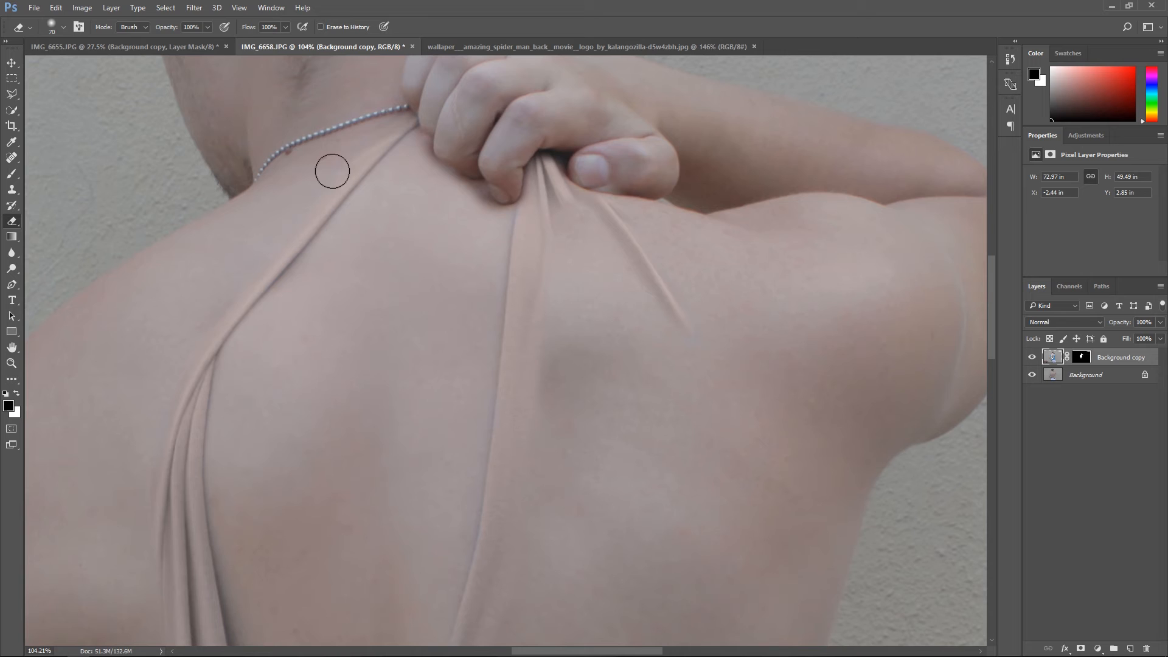
pyautogui.scroll(-3, 493, 225)
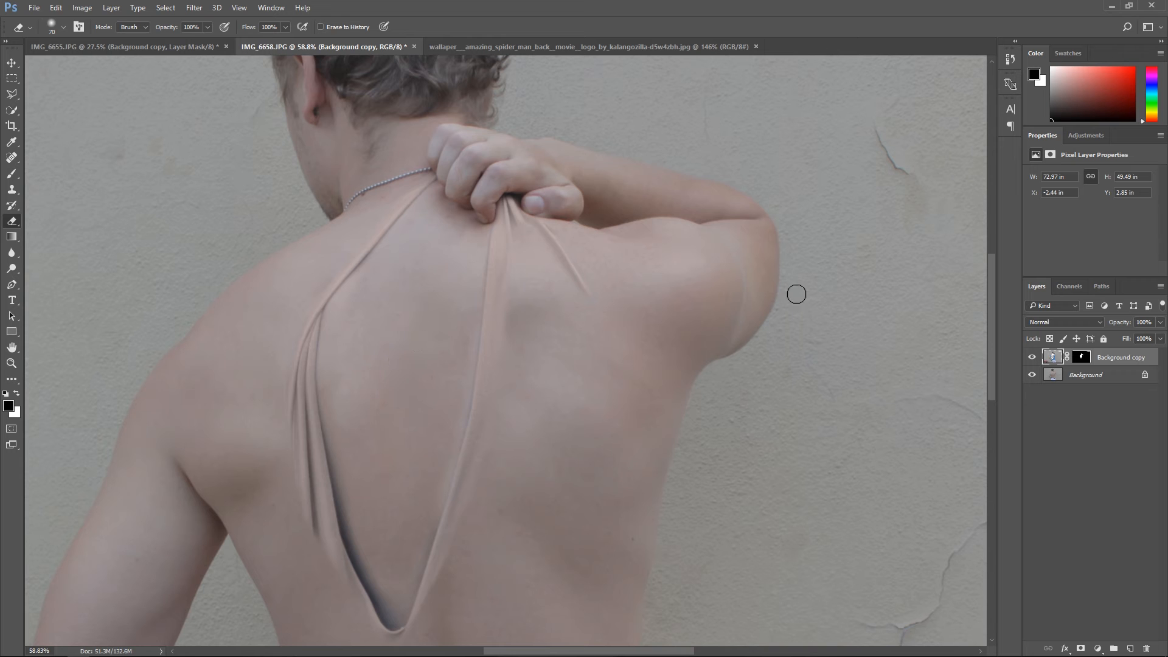
pyautogui.click(1160, 322)
pyautogui.moveTo(1159, 337)
pyautogui.mouseDown()
pyautogui.moveTo(1143, 338)
pyautogui.moveTo(1161, 338)
pyautogui.mouseUp()
pyautogui.scroll(-4, 669, 346)
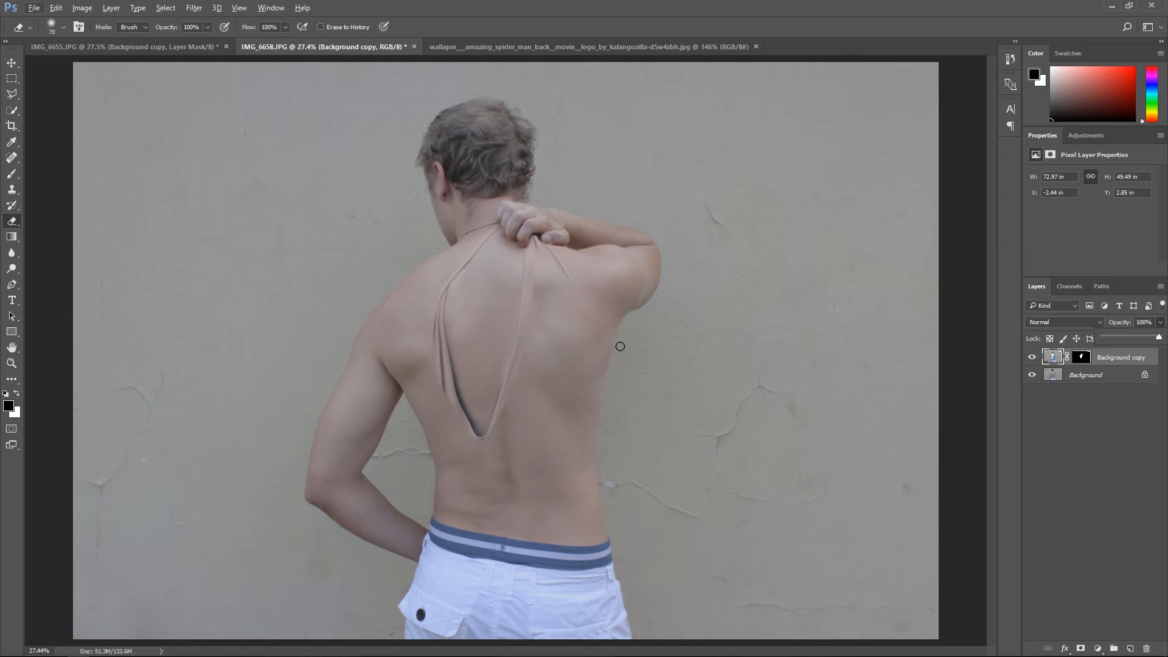
# Step: Try Color Balance on the fabric layer's midtones and highlights, and compare the result with the preview off
pyautogui.hotkey('ctrl', 'b')
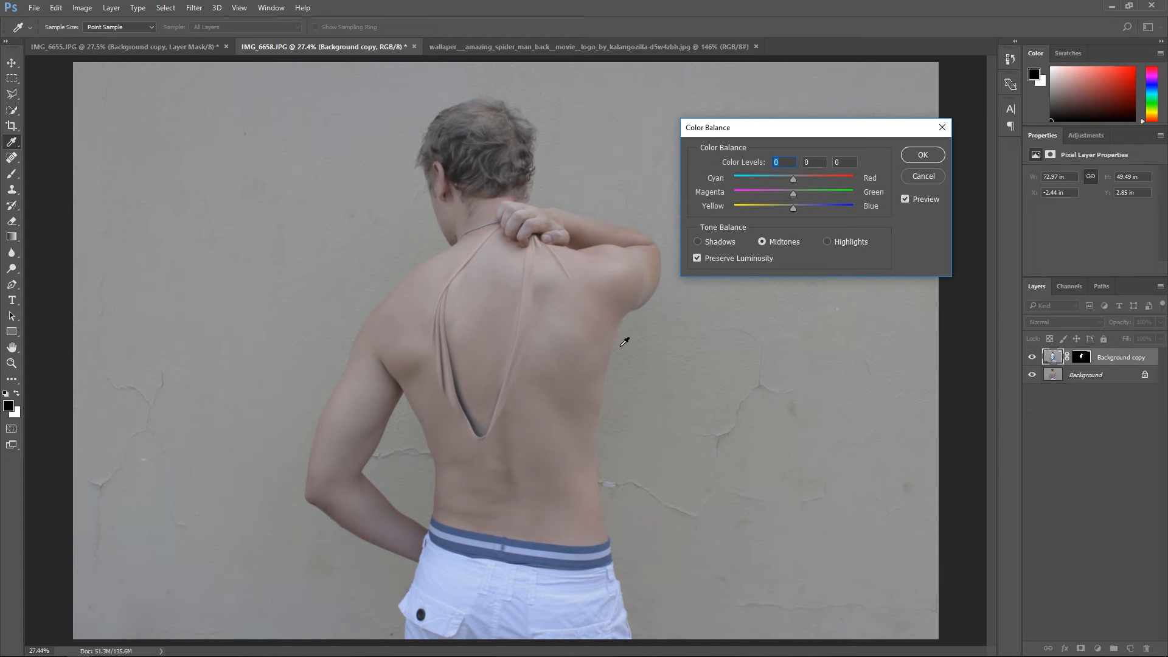
pyautogui.moveTo(744, 129); pyautogui.dragTo(725, 302)
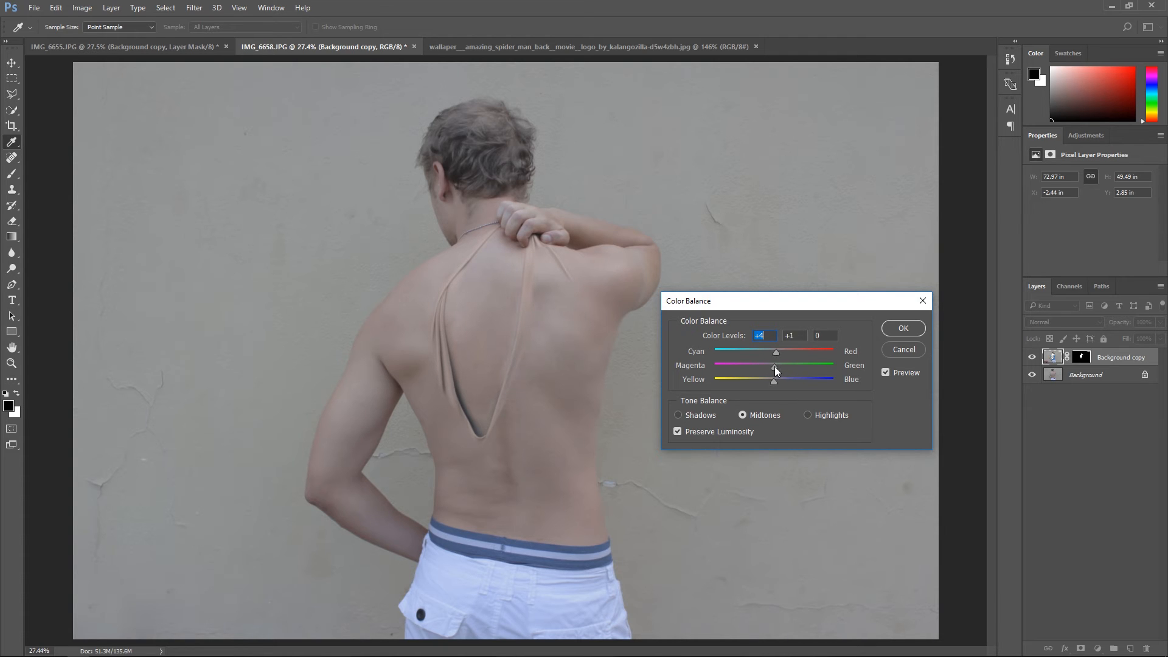
pyautogui.moveTo(773, 382); pyautogui.dragTo(775, 367)
pyautogui.moveTo(777, 352); pyautogui.dragTo(774, 353)
pyautogui.click(808, 416)
pyautogui.moveTo(772, 382); pyautogui.dragTo(775, 381)
pyautogui.moveTo(775, 381); pyautogui.dragTo(772, 381)
pyautogui.moveTo(775, 370); pyautogui.dragTo(773, 355)
pyautogui.click(885, 372)
pyautogui.click(891, 348)
pyautogui.press('e')
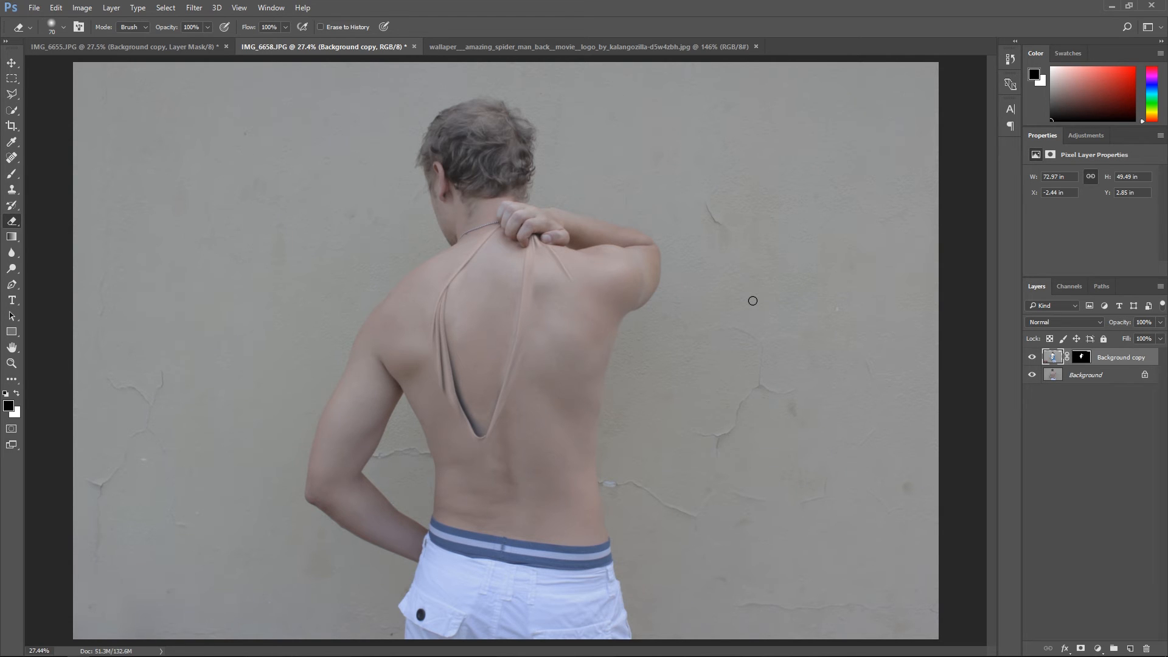
# Step: Darken the fabric layer with Curves by moving the RGB black point to input 23, output 0
pyautogui.click(84, 9)
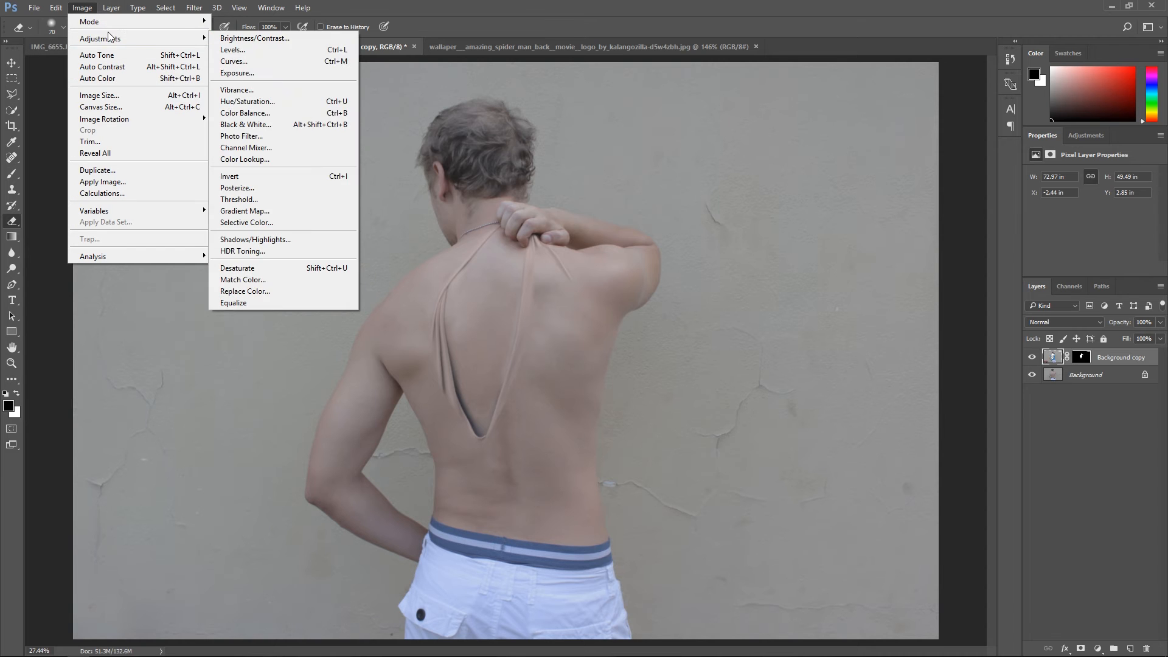
pyautogui.moveTo(183, 43)
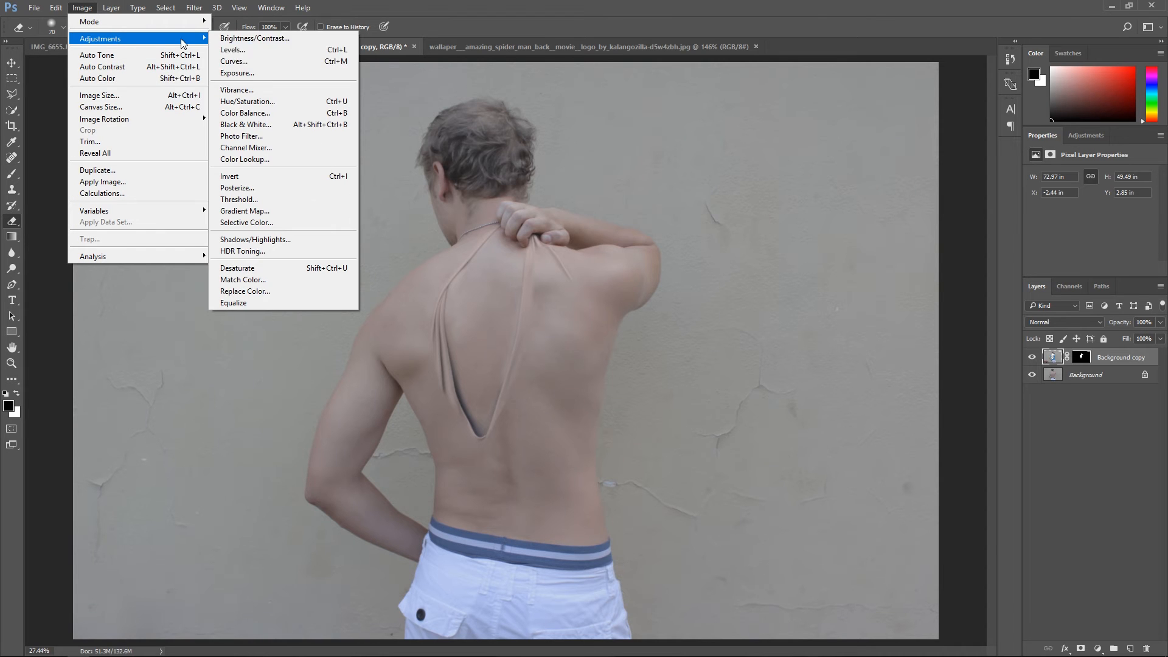
pyautogui.click(248, 61)
pyautogui.moveTo(728, 313); pyautogui.dragTo(742, 314)
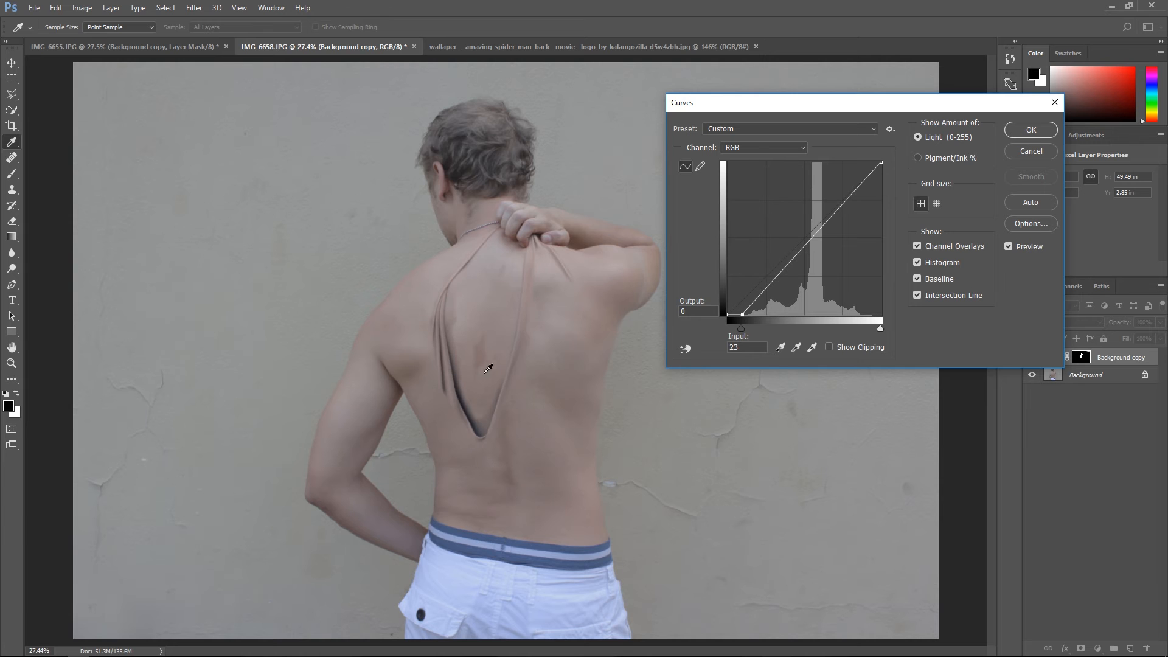
pyautogui.press('alt')
pyautogui.scroll(5, 453, 333)
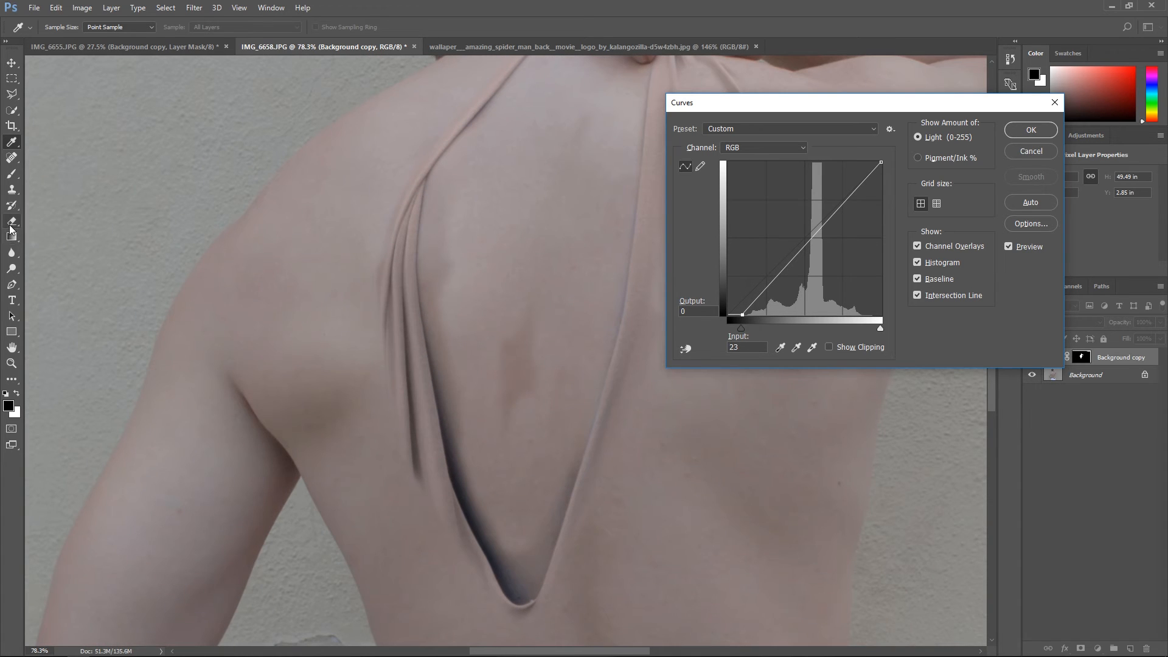
pyautogui.moveTo(947, 102); pyautogui.dragTo(921, 122)
pyautogui.click(1002, 151)
# Step: Erase the dark brownish patches from the skin inside the V-shaped opening
pyautogui.press('e')
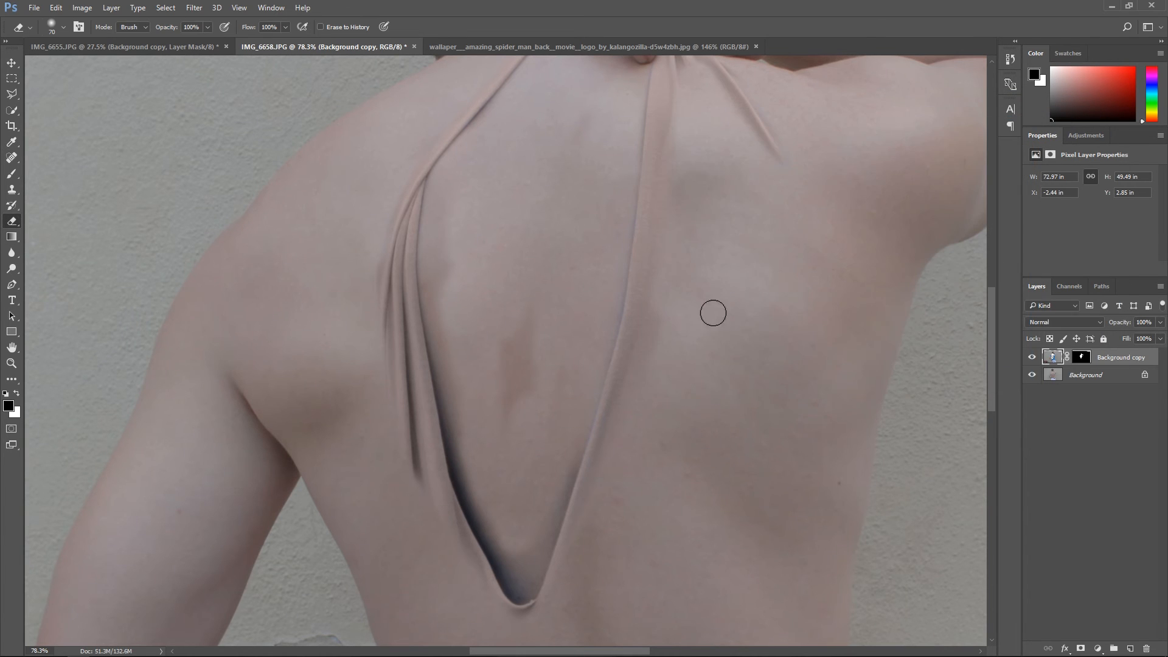
pyautogui.click(512, 393)
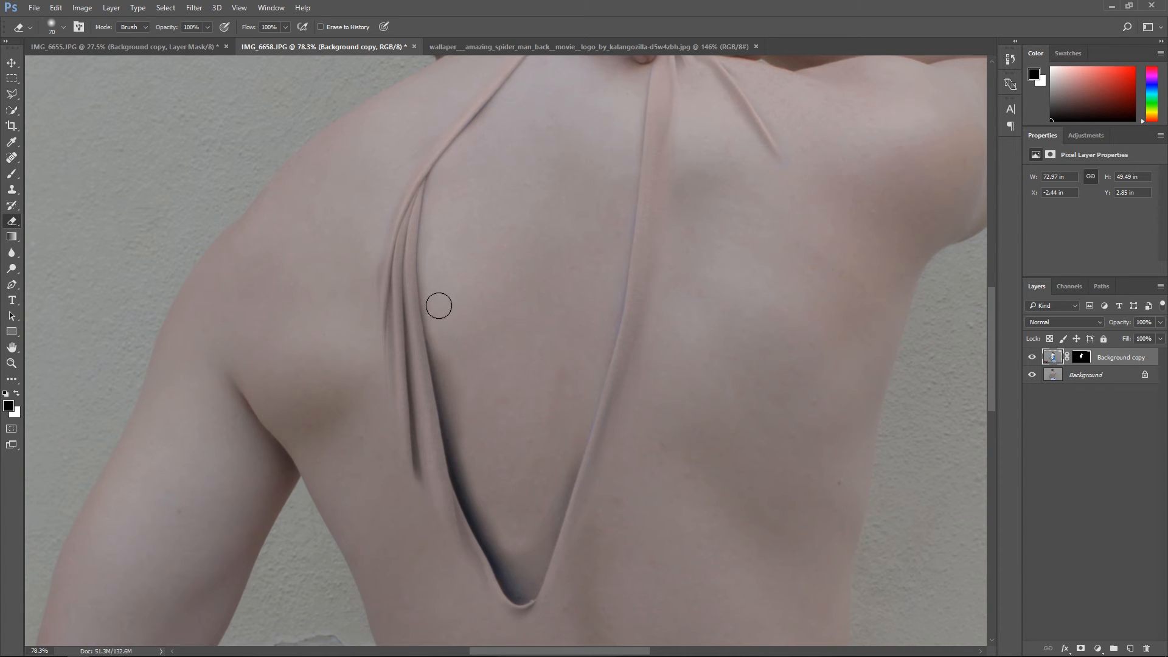
pyautogui.scroll(-1, 503, 426)
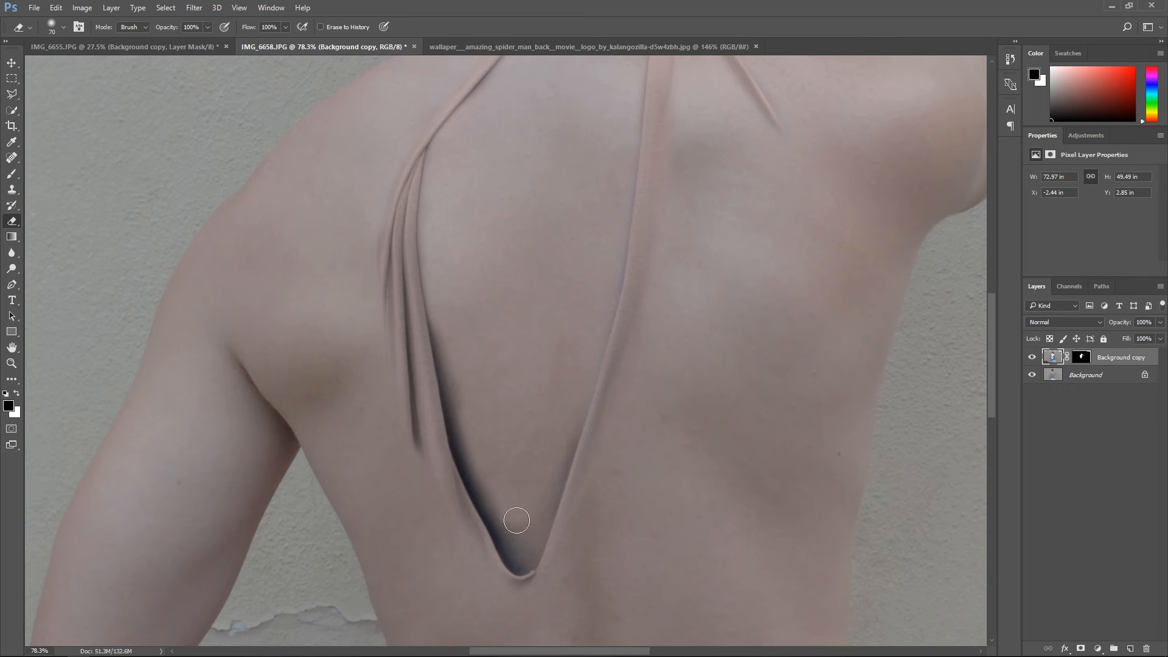
# Step: Erase the excess shadow along the inner edge of the V opening and the loose folds beside its left strip
pyautogui.moveTo(507, 521); pyautogui.dragTo(469, 420)
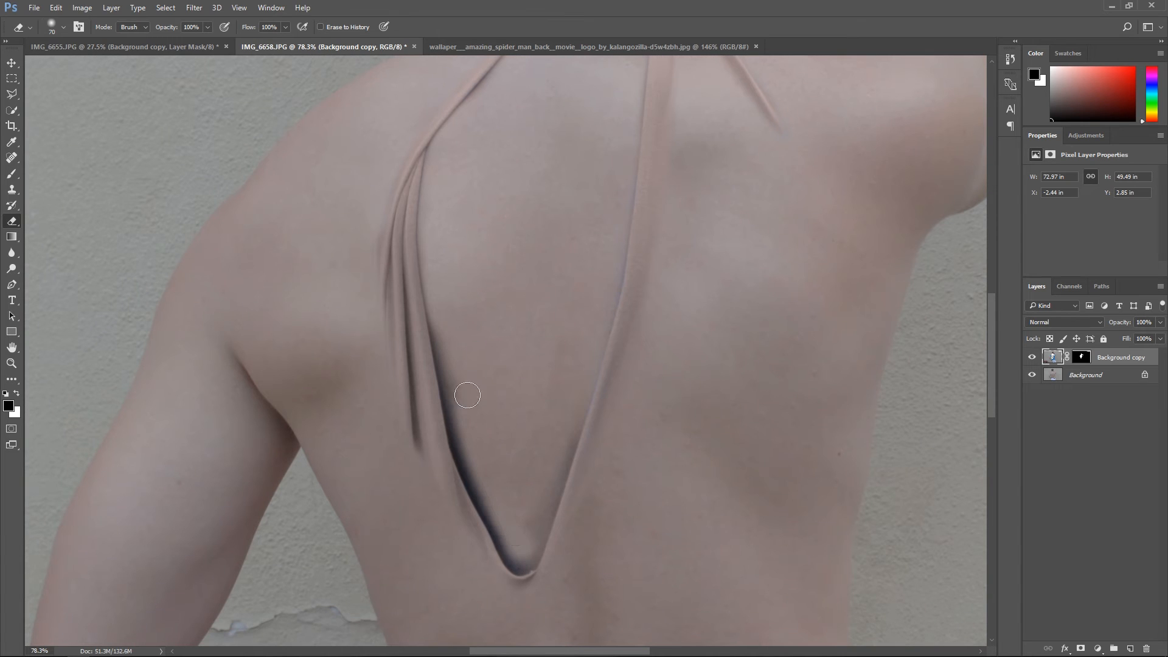
pyautogui.moveTo(408, 468)
pyautogui.mouseDown()
pyautogui.moveTo(397, 266)
pyautogui.moveTo(388, 294)
pyautogui.moveTo(402, 140)
pyautogui.moveTo(389, 218)
pyautogui.moveTo(395, 185)
pyautogui.moveTo(440, 503)
pyautogui.moveTo(471, 555)
pyautogui.moveTo(407, 379)
pyautogui.mouseUp()
pyautogui.hotkey('ctrl', '0')
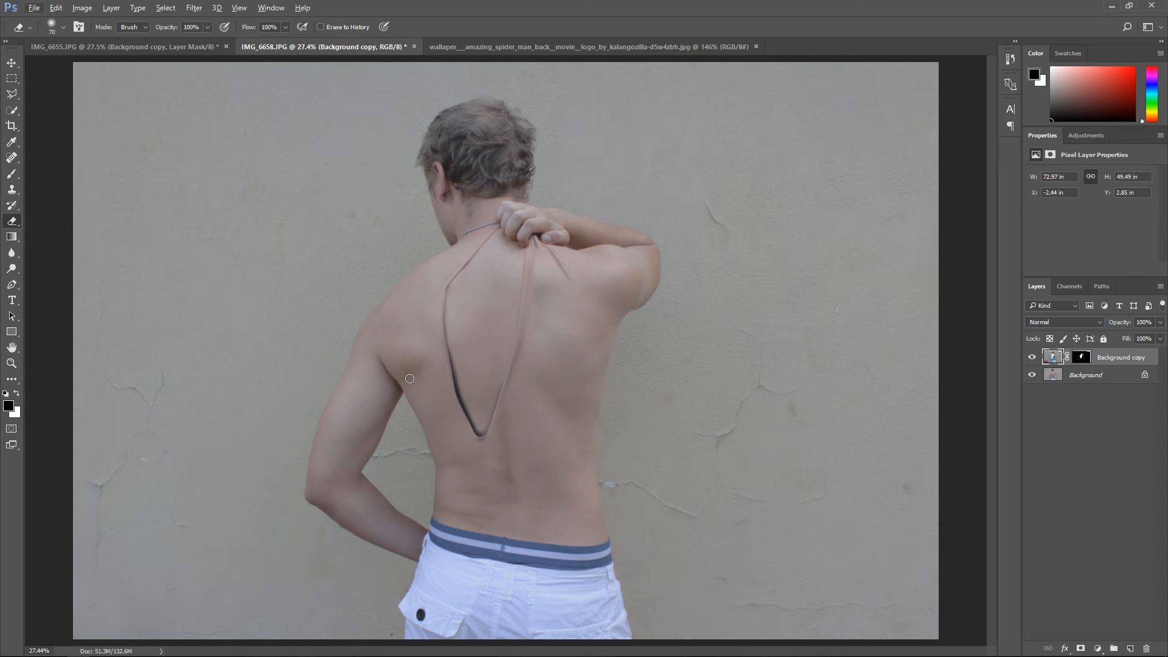
# Step: Apply Match Color from IMG_6658.JPG's Background layer with Luminance 103, Color Intensity 118, Fade 45 and Neutralize enabled
pyautogui.click(81, 7)
pyautogui.moveTo(109, 38)
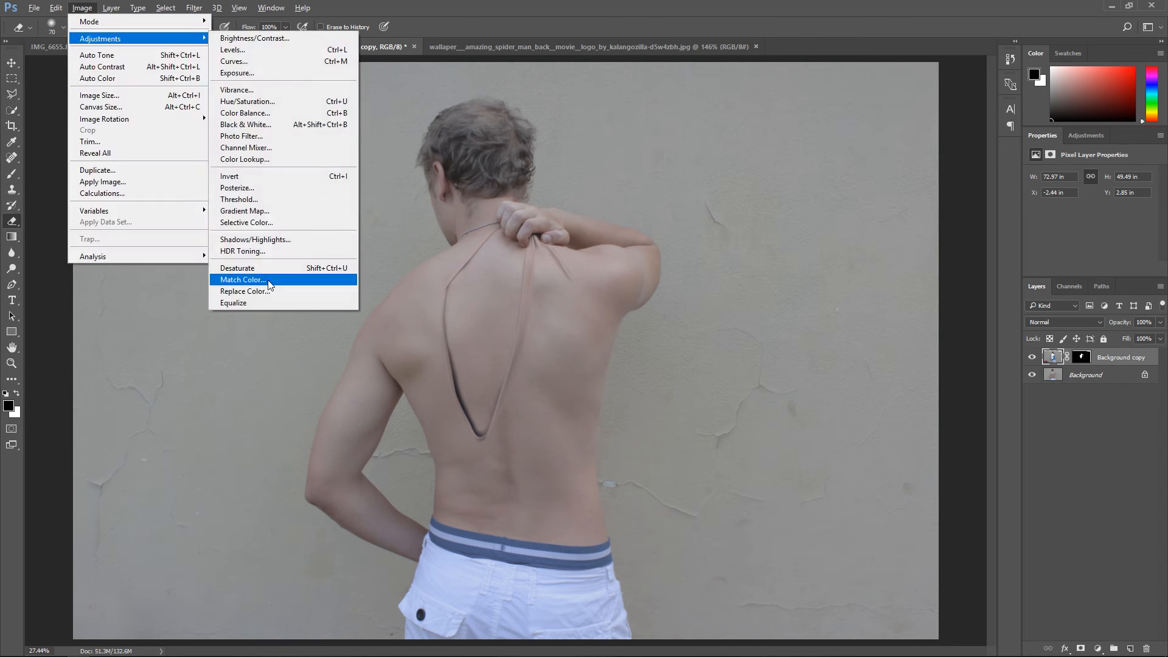
pyautogui.click(266, 278)
pyautogui.moveTo(703, 223); pyautogui.dragTo(768, 164)
pyautogui.click(771, 194)
pyautogui.click(703, 237)
pyautogui.moveTo(761, 223); pyautogui.dragTo(769, 194)
pyautogui.click(889, 142)
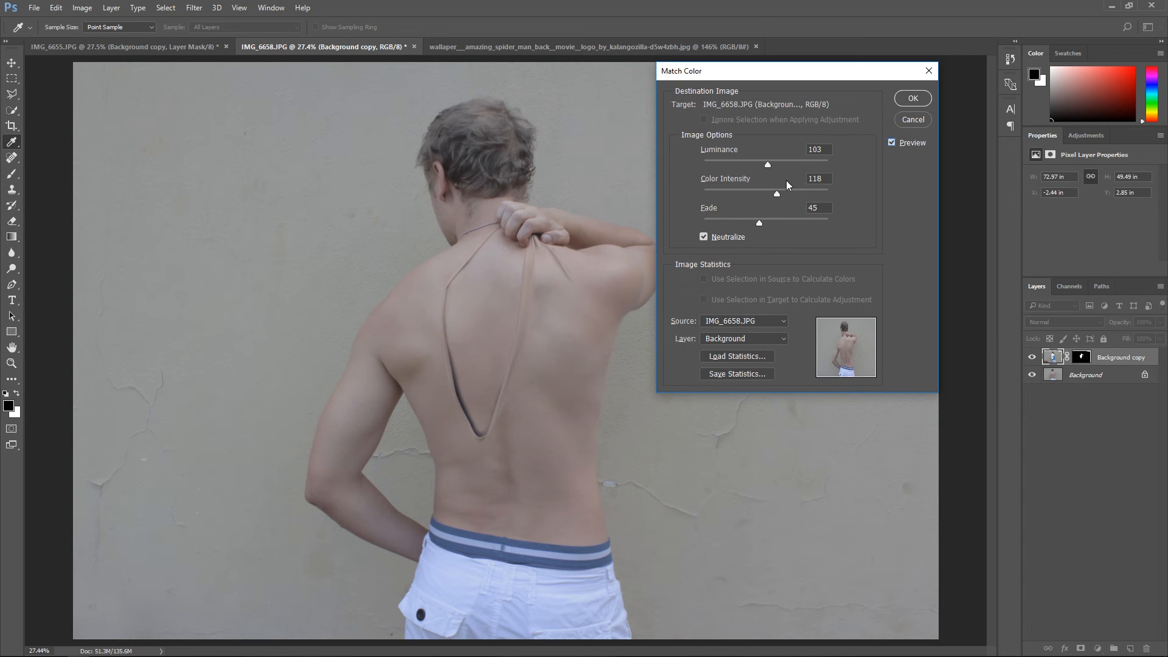
pyautogui.press('Return')
# Step: Apply Color Balance to the fabric layer with shadow levels of +6, +4 and +1
pyautogui.hotkey('ctrl', 'b')
pyautogui.click(679, 415)
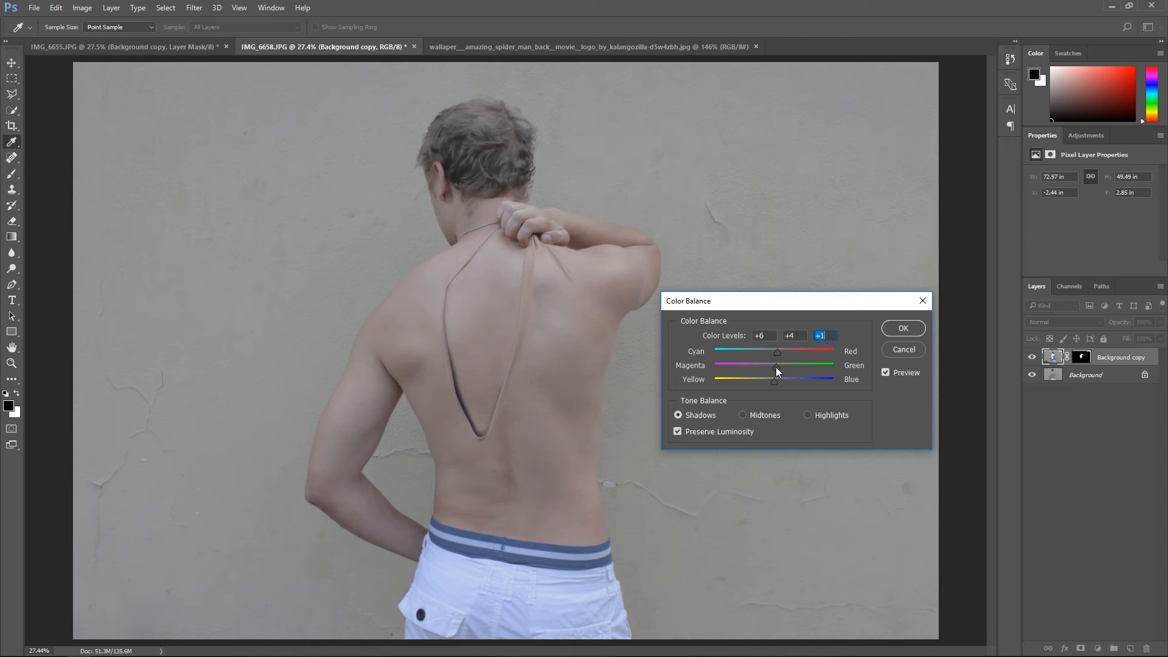
pyautogui.hotkey('ctrl', '2')
pyautogui.click(901, 329)
pyautogui.press('e')
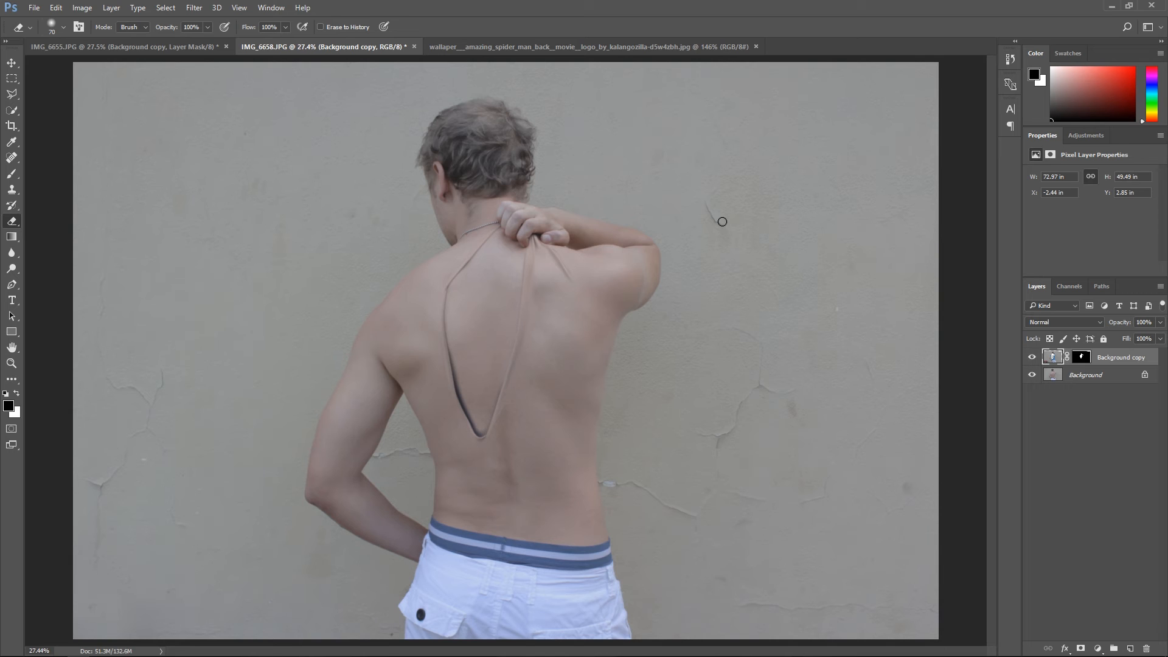
# Step: Cut a rectangular area containing the whole red spider logo out of the Spider-Man wallpaper image
pyautogui.click(624, 48)
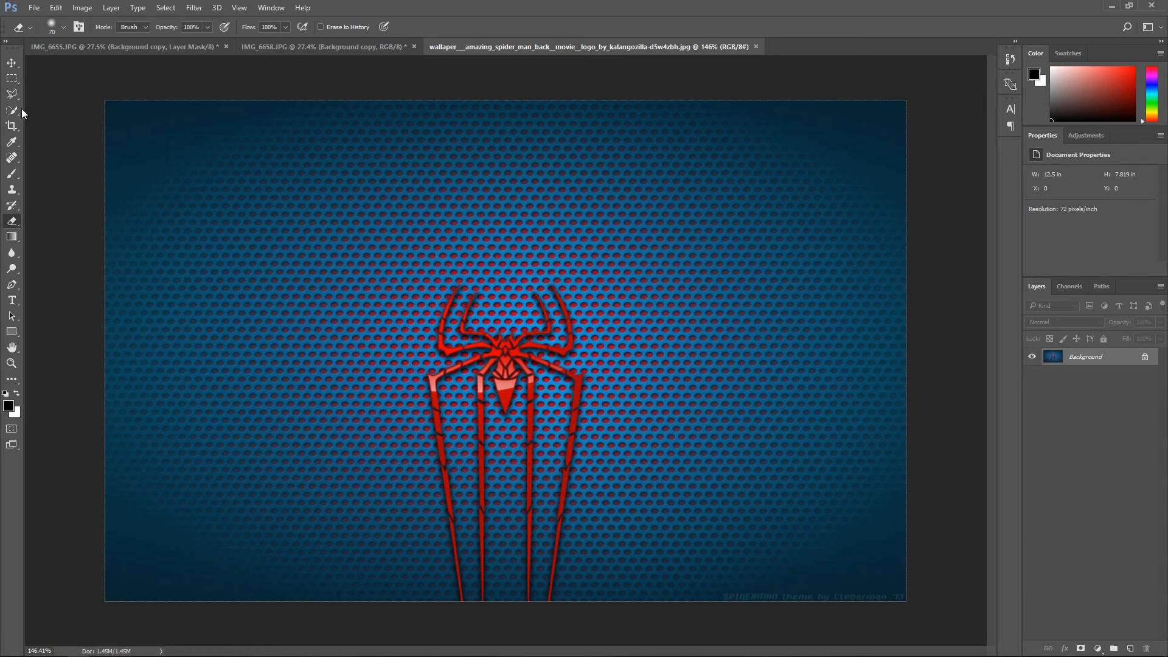
pyautogui.click(11, 79)
pyautogui.moveTo(271, 204); pyautogui.dragTo(718, 608)
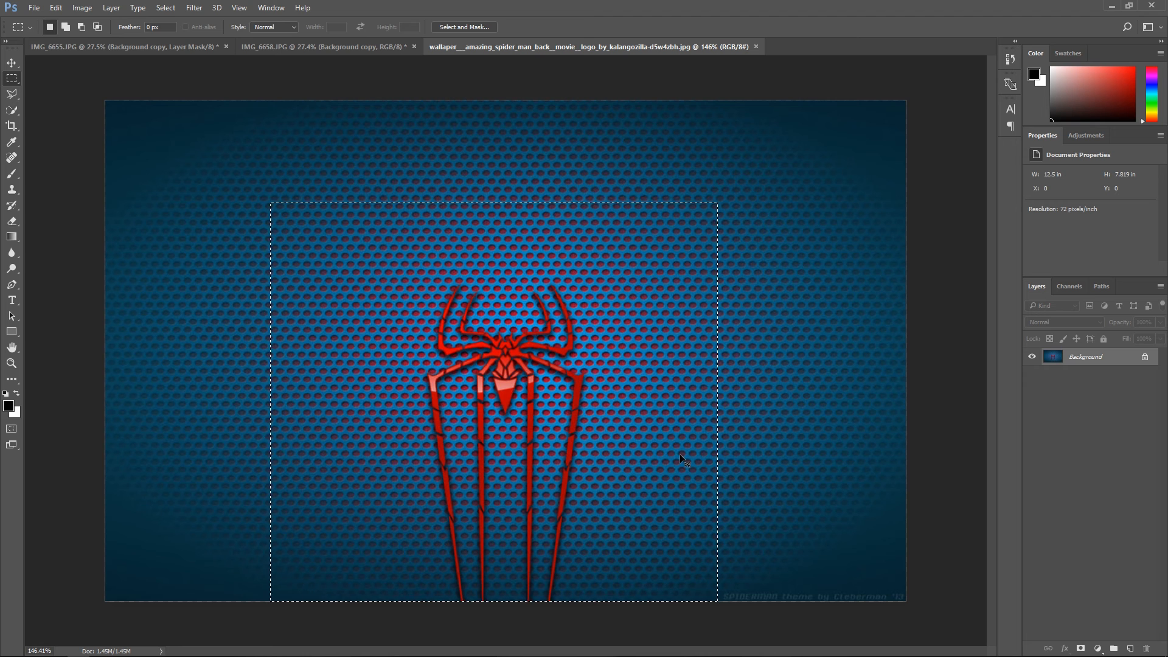
pyautogui.hotkey('ctrl', 'BackSpace')
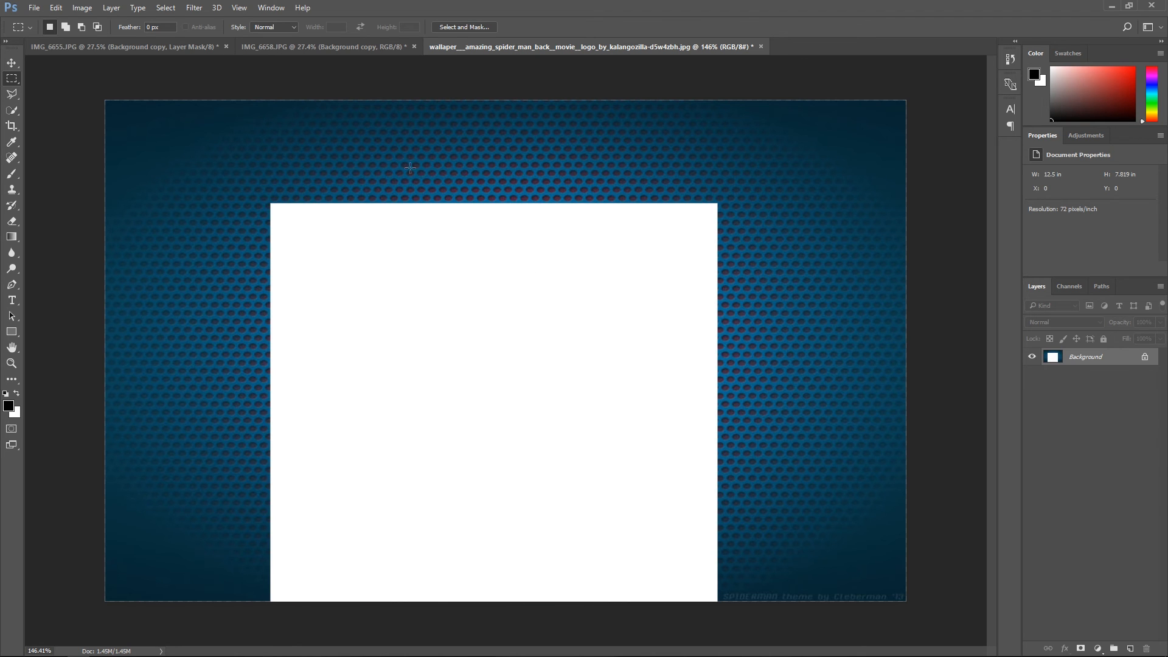
# Step: Paste the spider logo into the IMG_6658.JPG photo and scale it up to about 313%
pyautogui.click(352, 47)
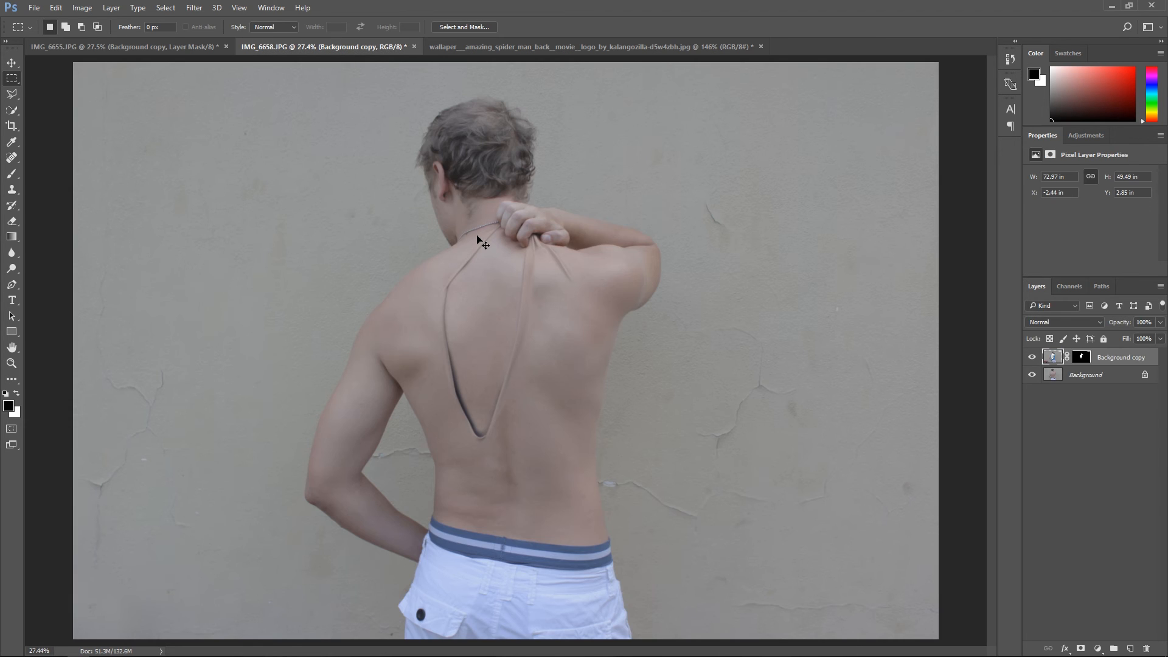
pyautogui.hotkey('ctrl', 'v')
pyautogui.hotkey('ctrl', 't')
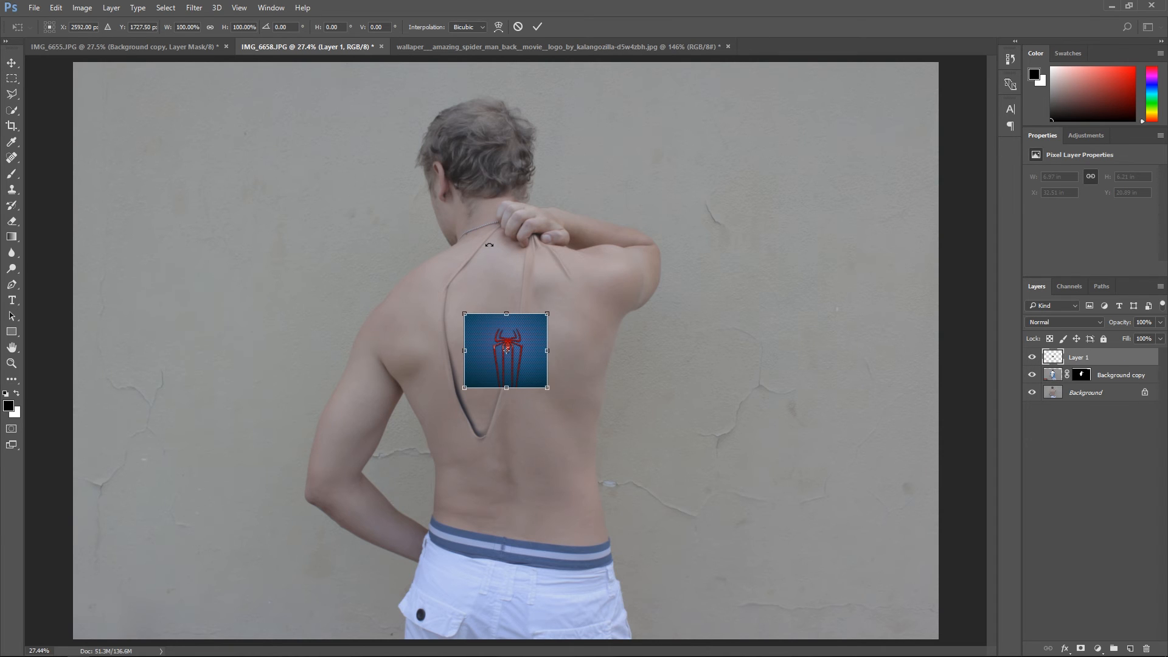
pyautogui.moveTo(547, 315); pyautogui.dragTo(573, 257)
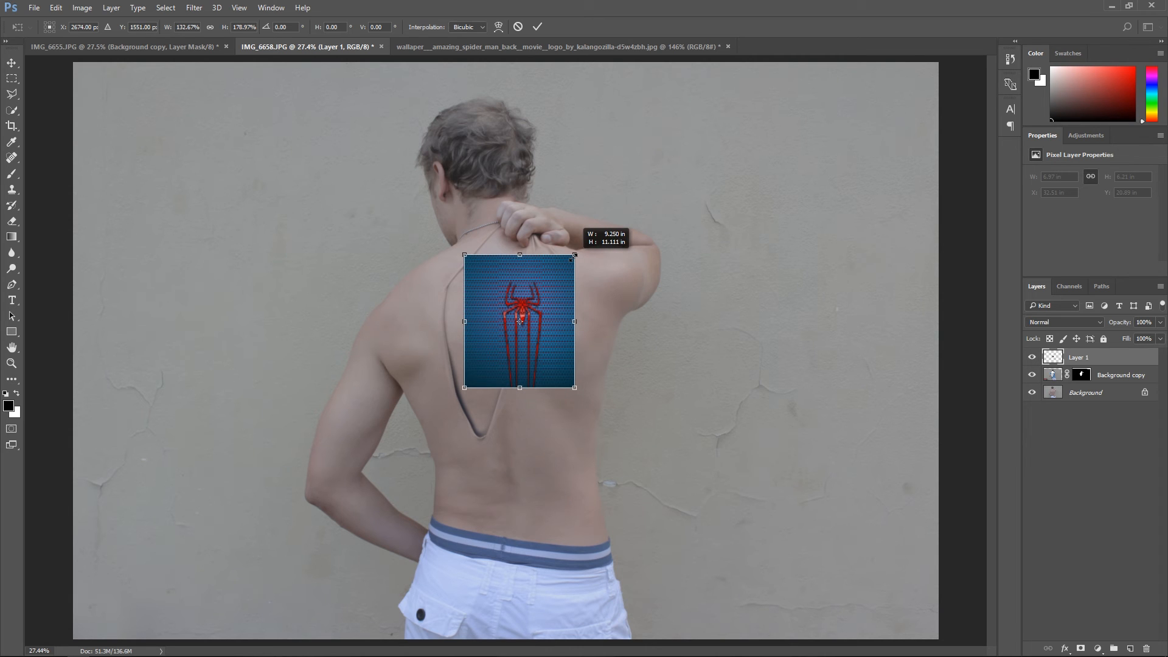
pyautogui.moveTo(573, 256); pyautogui.dragTo(757, 195)
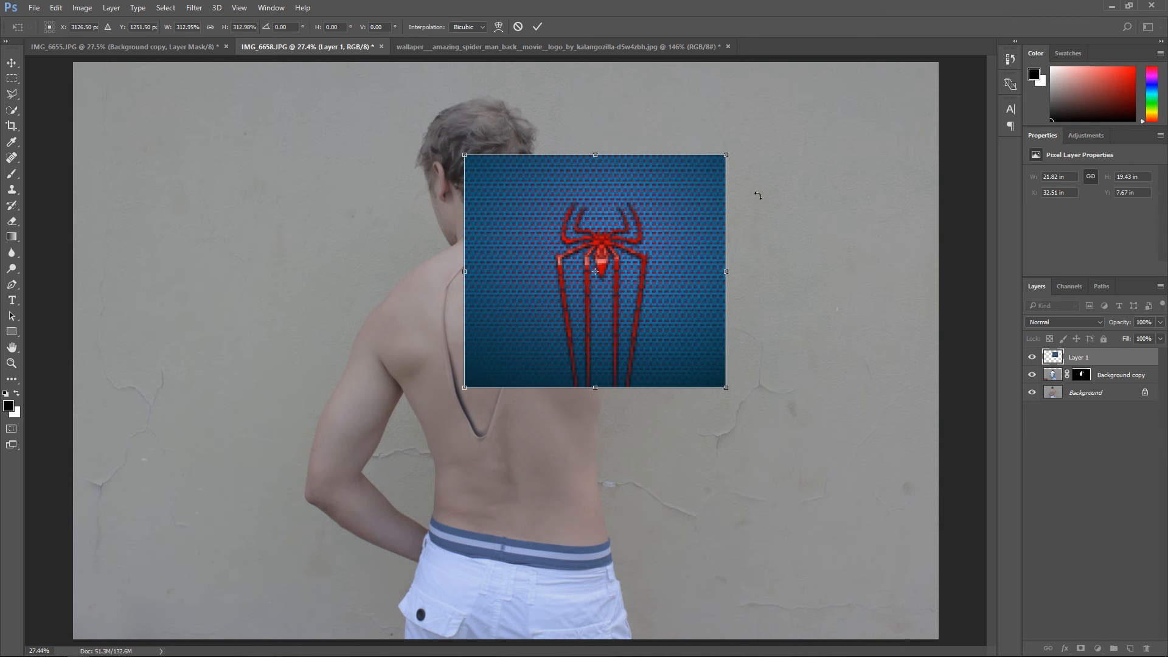
pyautogui.press('Return')
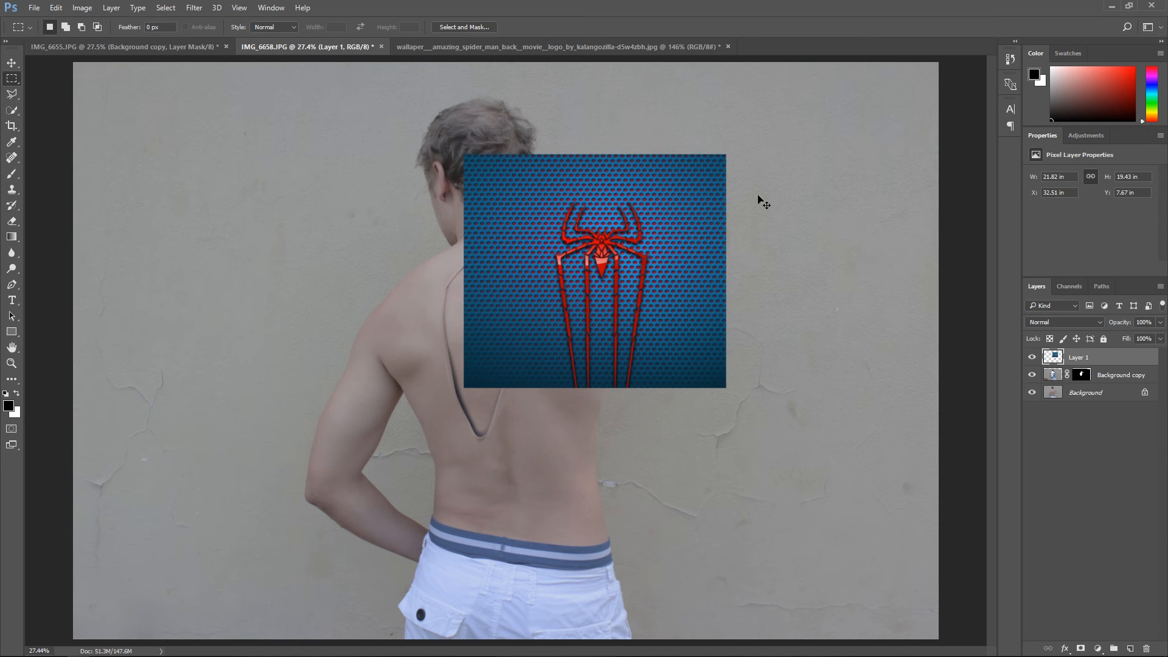
# Step: Lower the logo layer's opacity to 11% and position the spider over the V opening on the back
pyautogui.hotkey('ctrl', 't')
pyautogui.moveTo(686, 236); pyautogui.dragTo(563, 306)
pyautogui.scroll(3, 459, 334)
pyautogui.moveTo(1160, 324); pyautogui.dragTo(1109, 338)
pyautogui.scroll(1, 524, 342)
pyautogui.moveTo(524, 342); pyautogui.dragTo(587, 315)
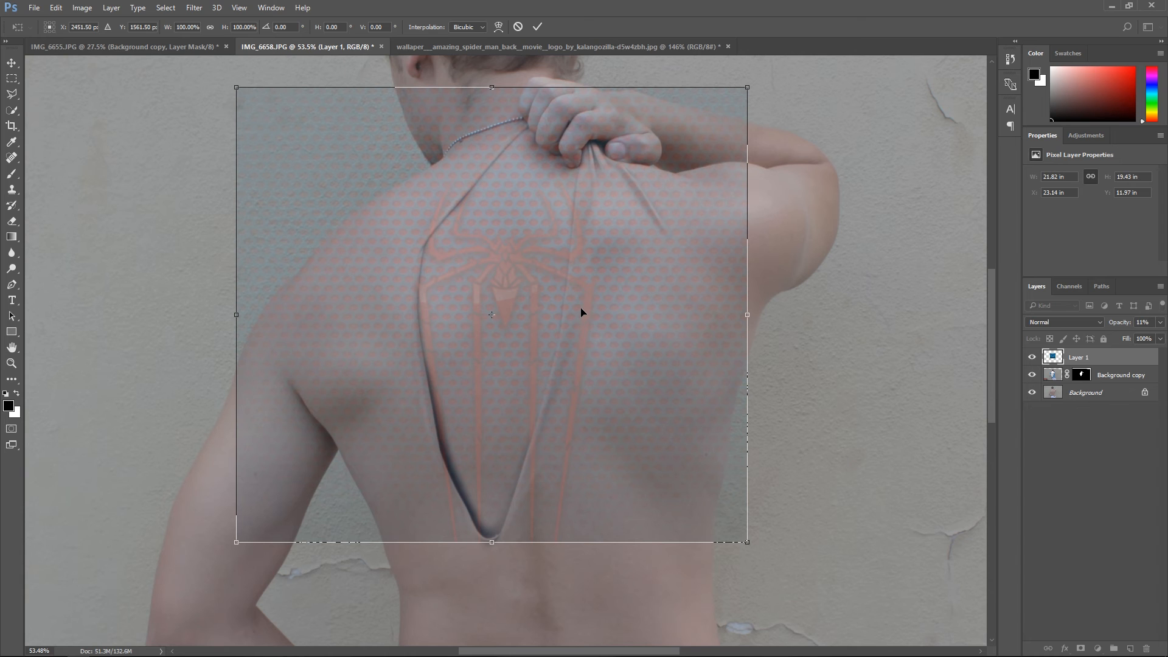
# Step: Warp the spider logo to follow the curve of the back and move its layer beneath the Background copy layer
pyautogui.rightClick(552, 286)
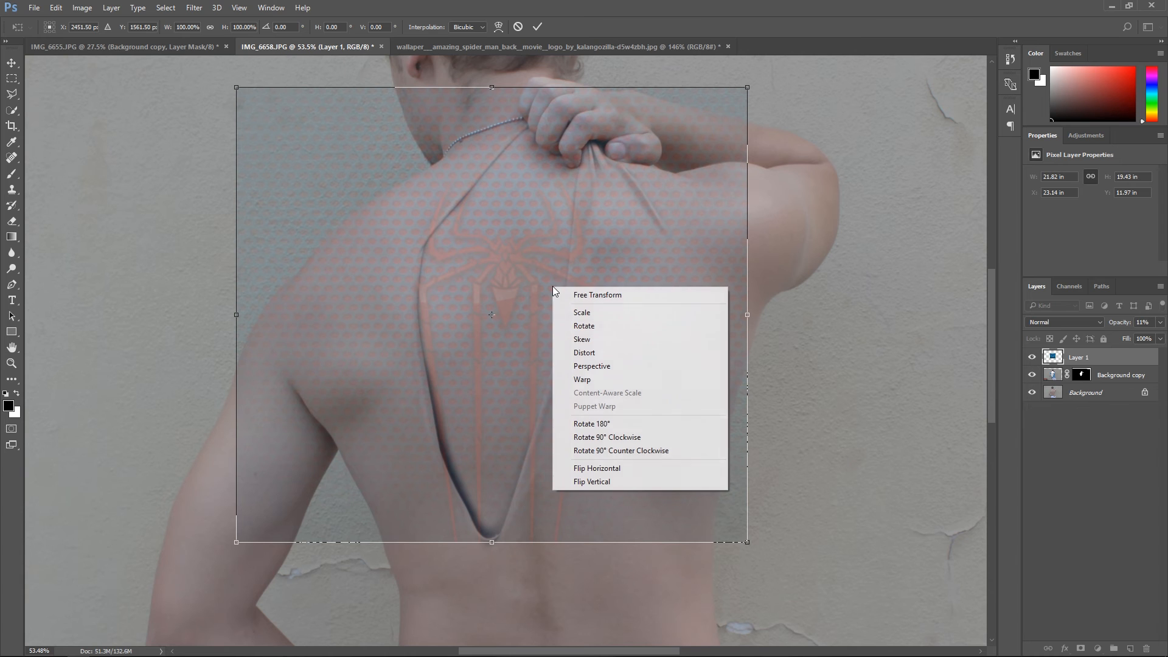
pyautogui.click(582, 380)
pyautogui.moveTo(432, 261); pyautogui.dragTo(430, 250)
pyautogui.moveTo(579, 302); pyautogui.dragTo(586, 385)
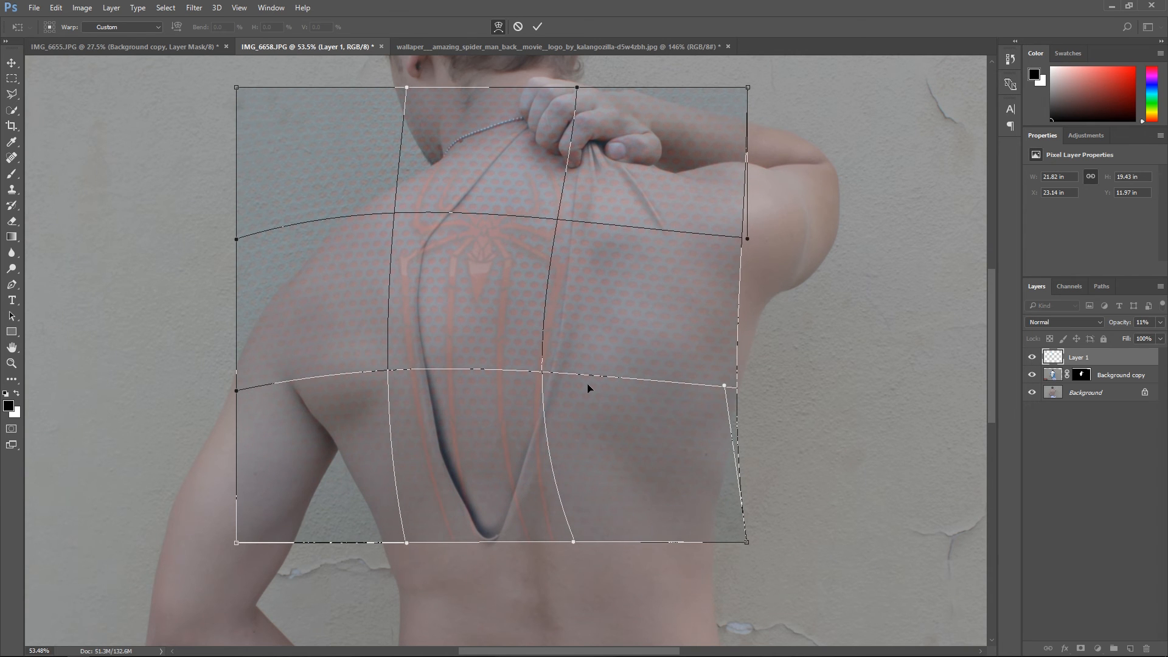
pyautogui.moveTo(580, 548); pyautogui.dragTo(575, 541)
pyautogui.moveTo(406, 542); pyautogui.dragTo(432, 560)
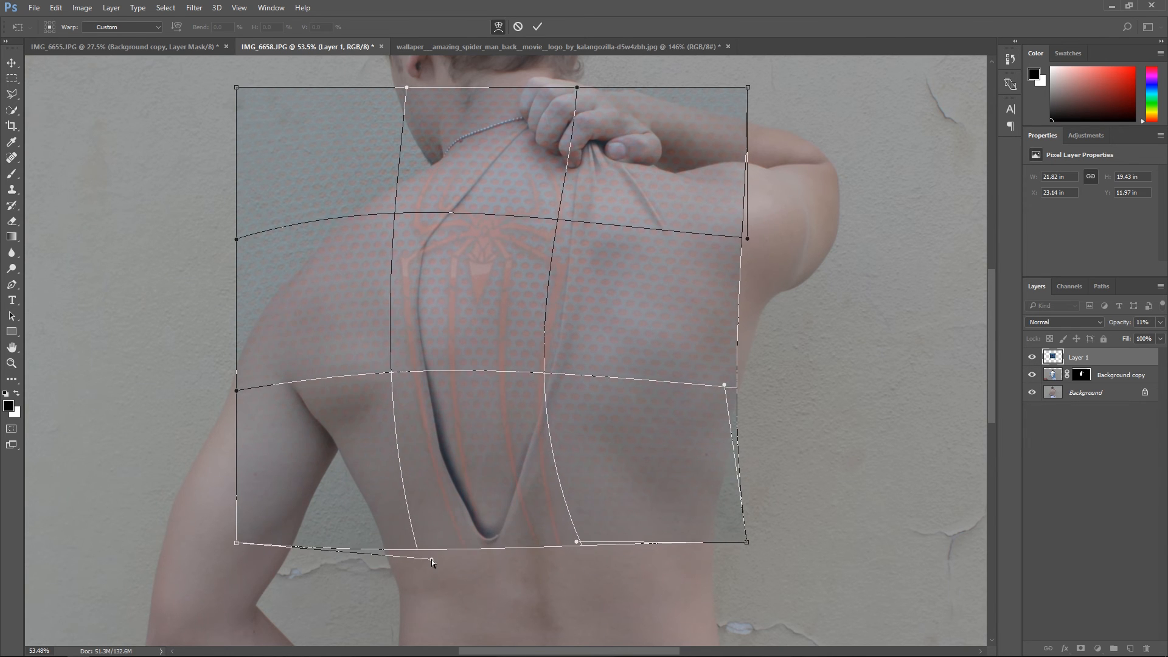
pyautogui.moveTo(378, 311); pyautogui.dragTo(385, 313)
pyautogui.moveTo(584, 176)
pyautogui.mouseDown()
pyautogui.moveTo(614, 174)
pyautogui.moveTo(604, 175)
pyautogui.mouseUp()
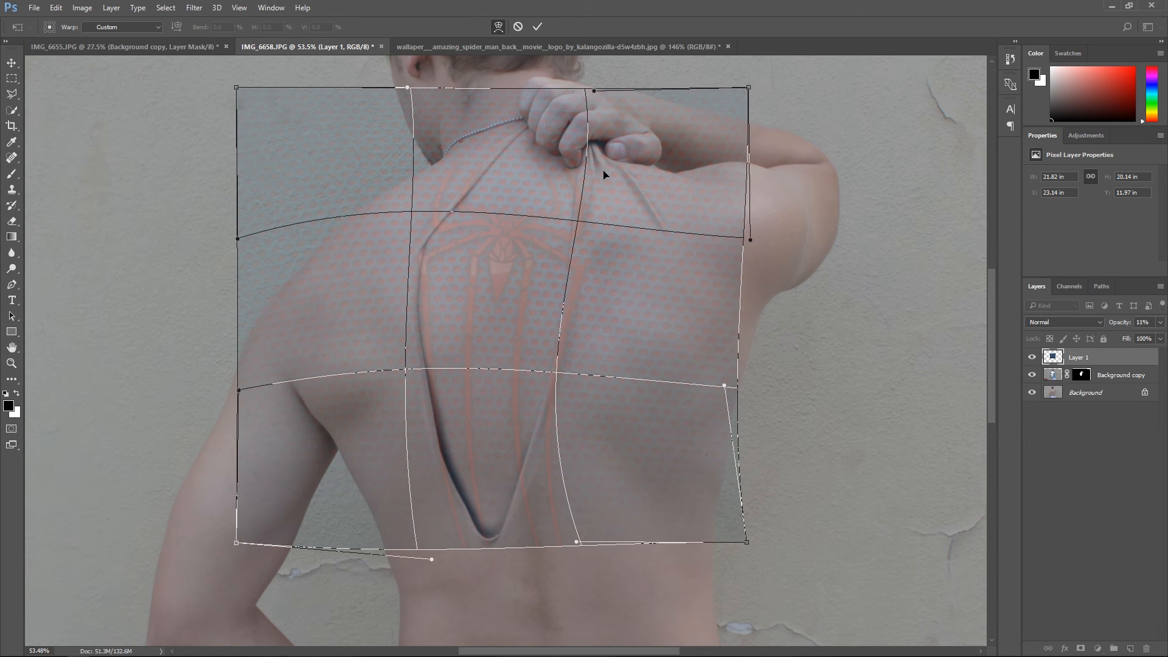
pyautogui.moveTo(396, 96); pyautogui.dragTo(409, 96)
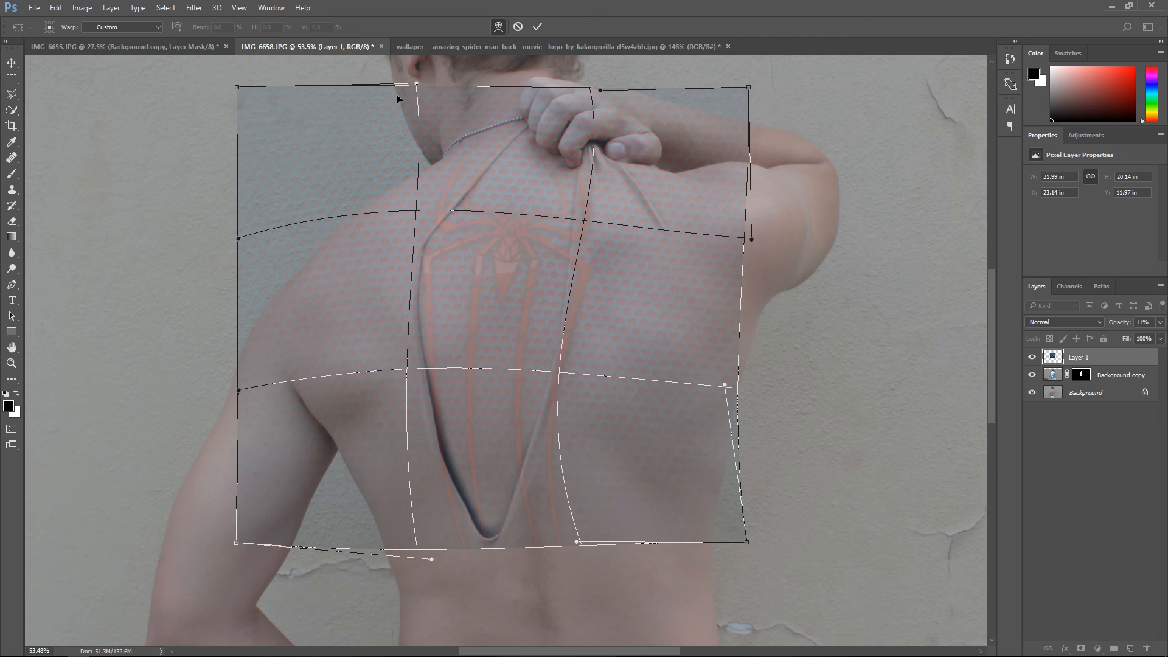
pyautogui.moveTo(469, 159); pyautogui.dragTo(466, 157)
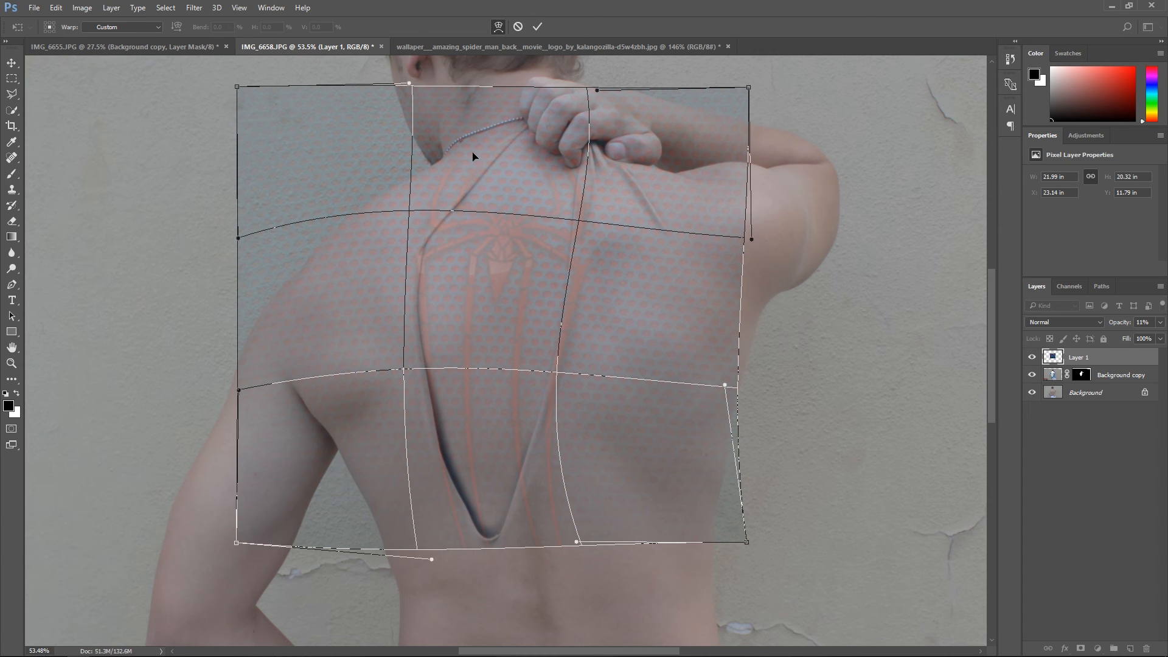
pyautogui.press('m')
pyautogui.moveTo(1102, 385); pyautogui.dragTo(1102, 386)
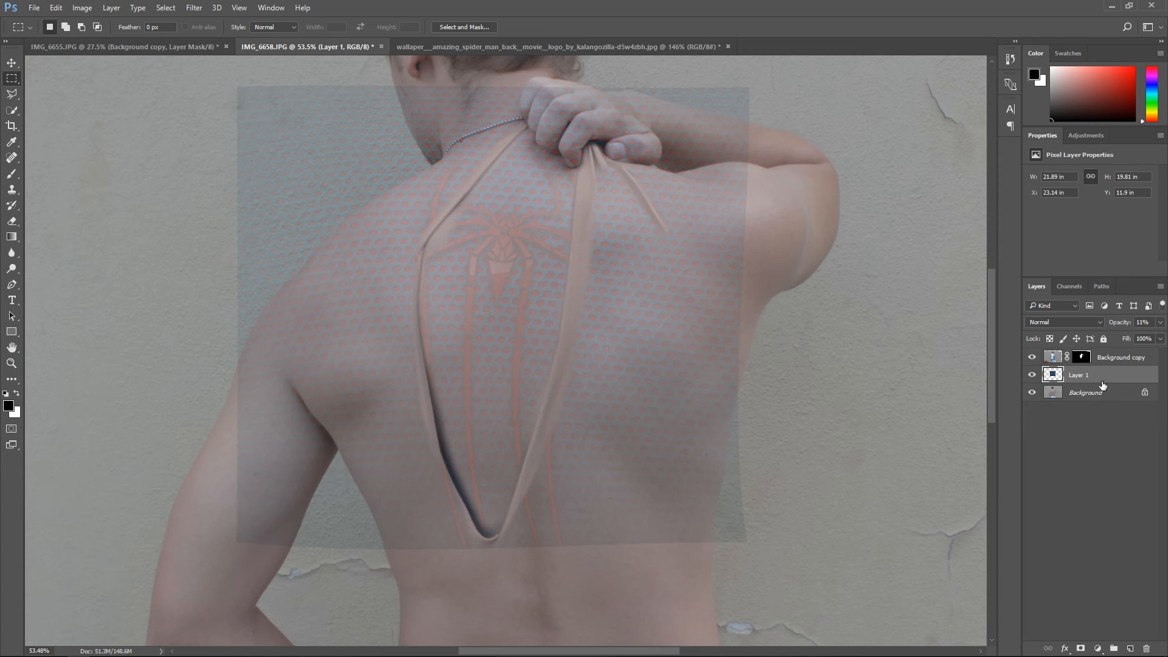
# Step: Erase the leftover skin patch inside the V opening's edge on the Background copy layer with a 70 px eraser
pyautogui.scroll(2, 421, 226)
pyautogui.scroll(4, 421, 227)
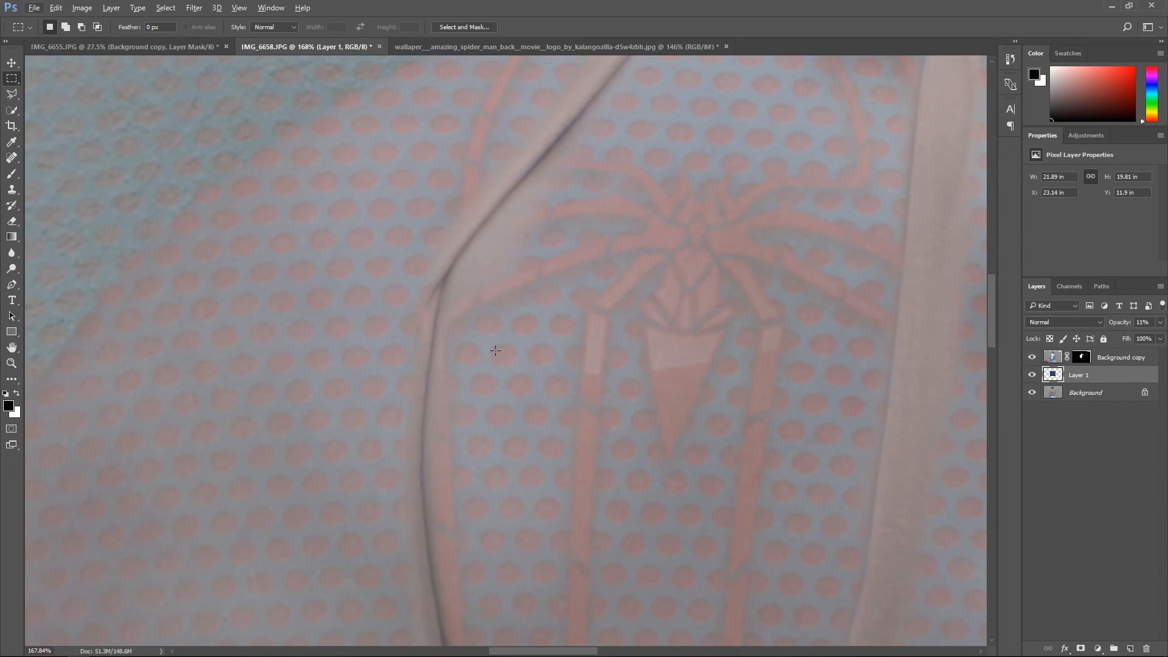
pyautogui.click(1109, 358)
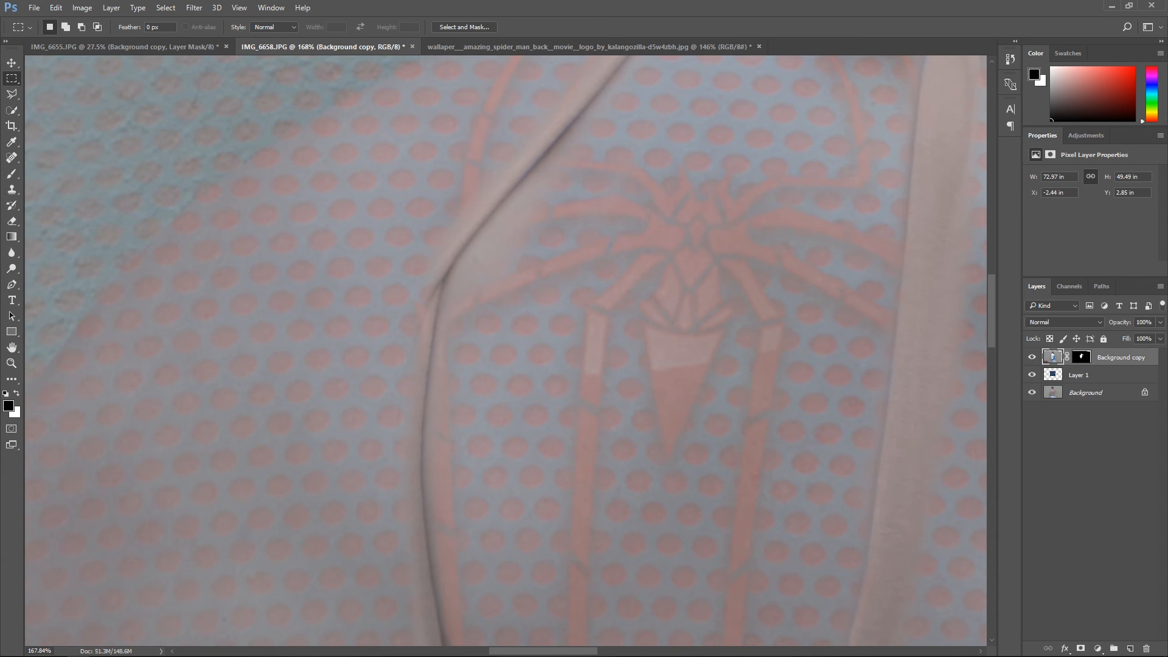
pyautogui.click(12, 221)
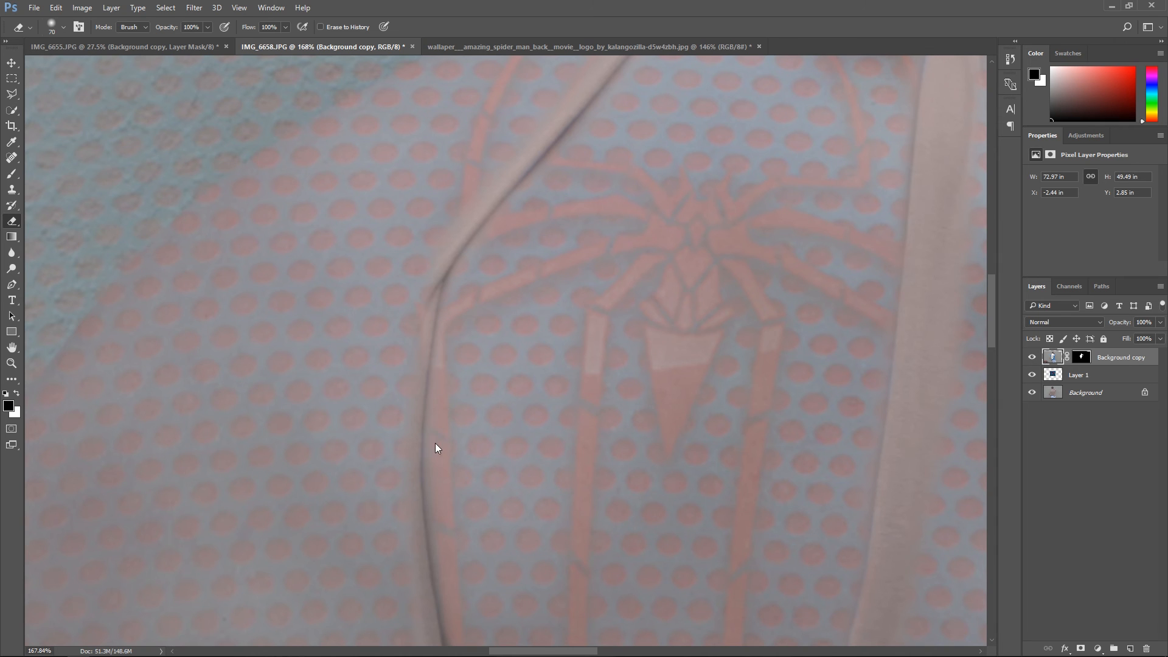
pyautogui.scroll(-4, 437, 447)
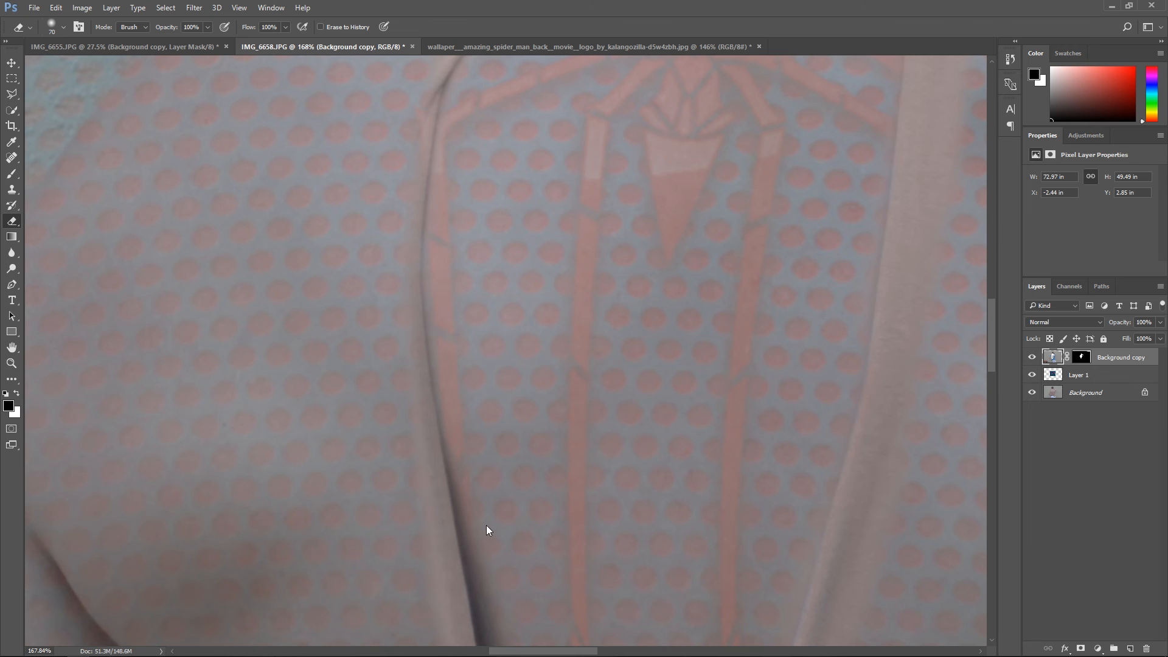
pyautogui.scroll(-5, 474, 507)
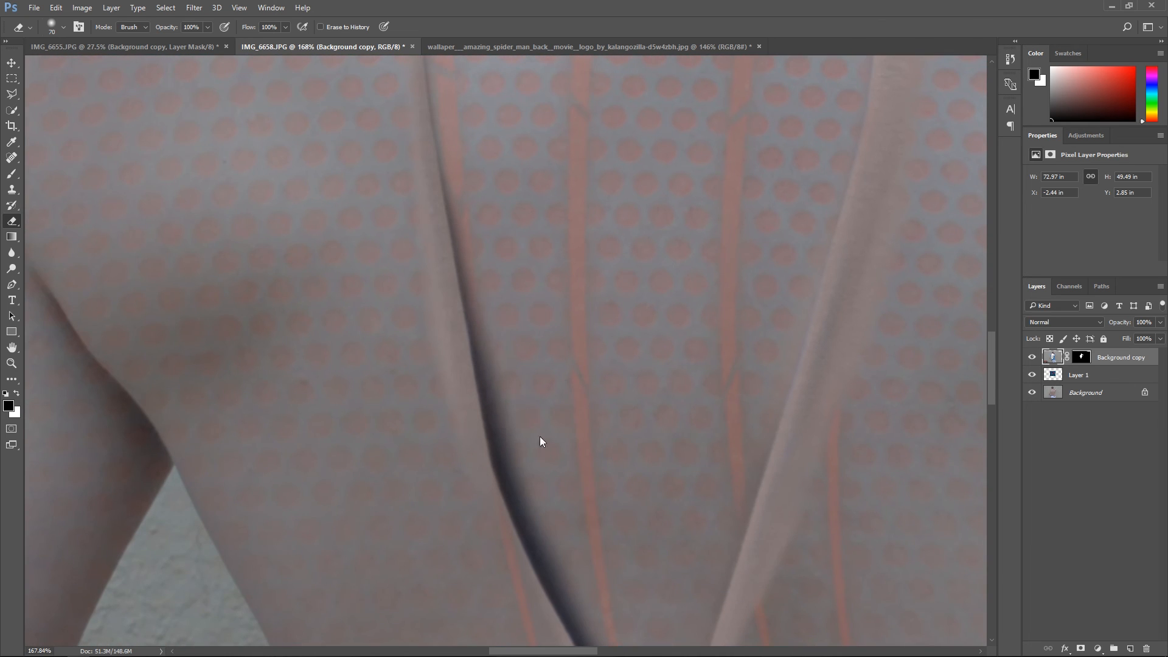
pyautogui.scroll(-3, 566, 517)
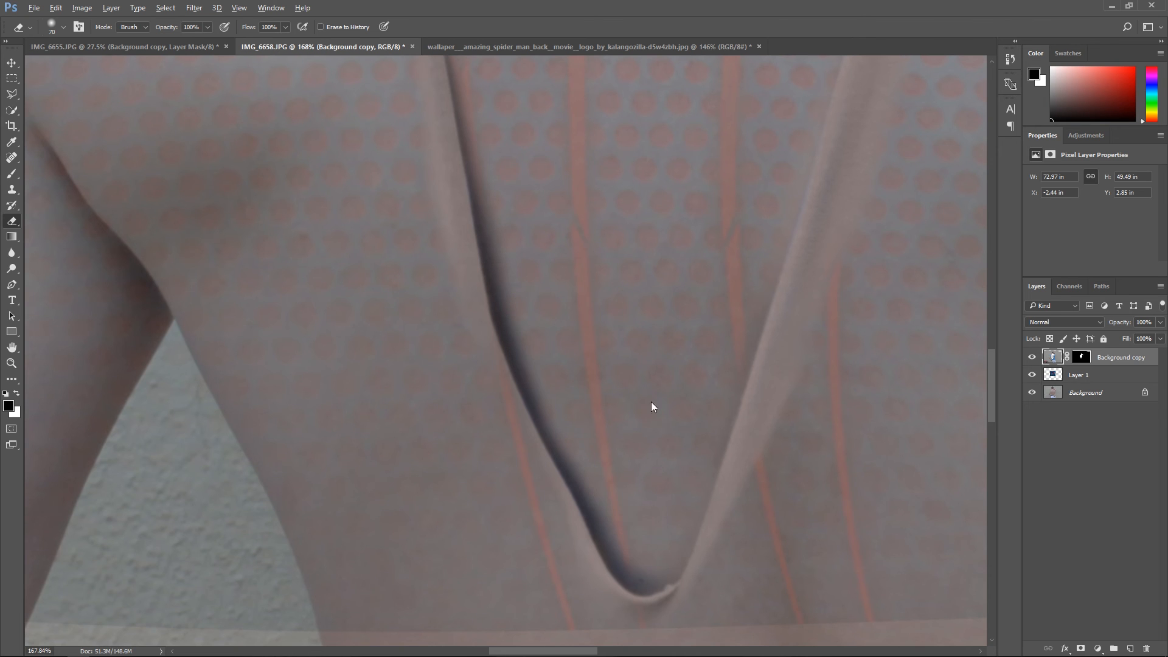
pyautogui.scroll(-5, 669, 401)
pyautogui.scroll(3, 743, 250)
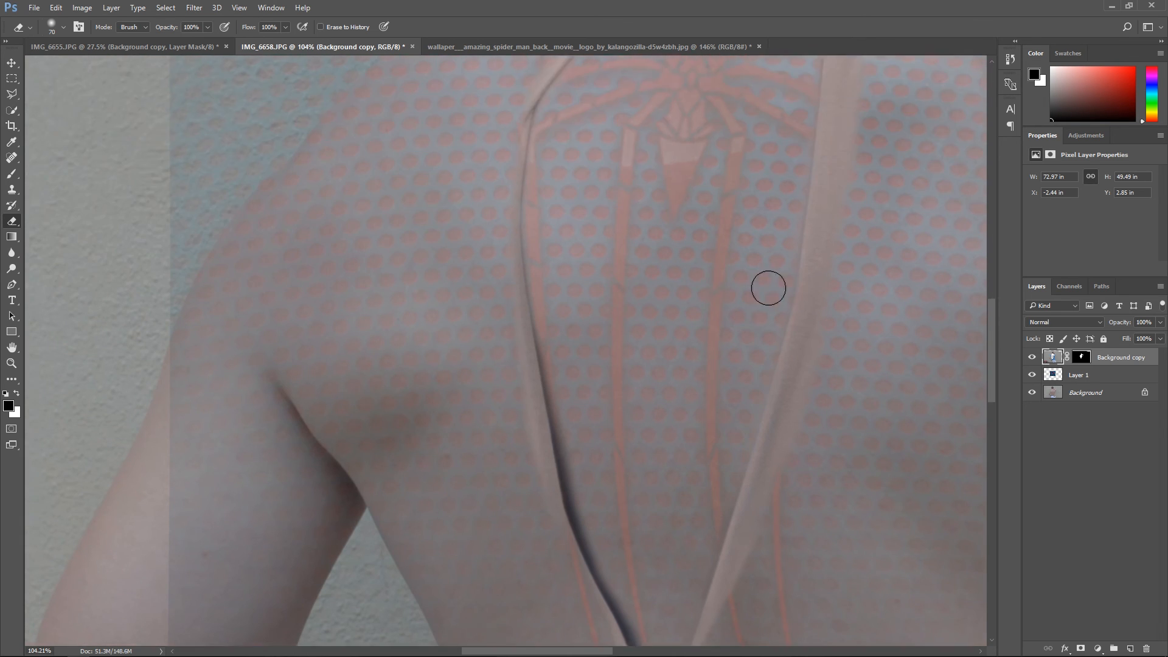
pyautogui.scroll(5, 779, 196)
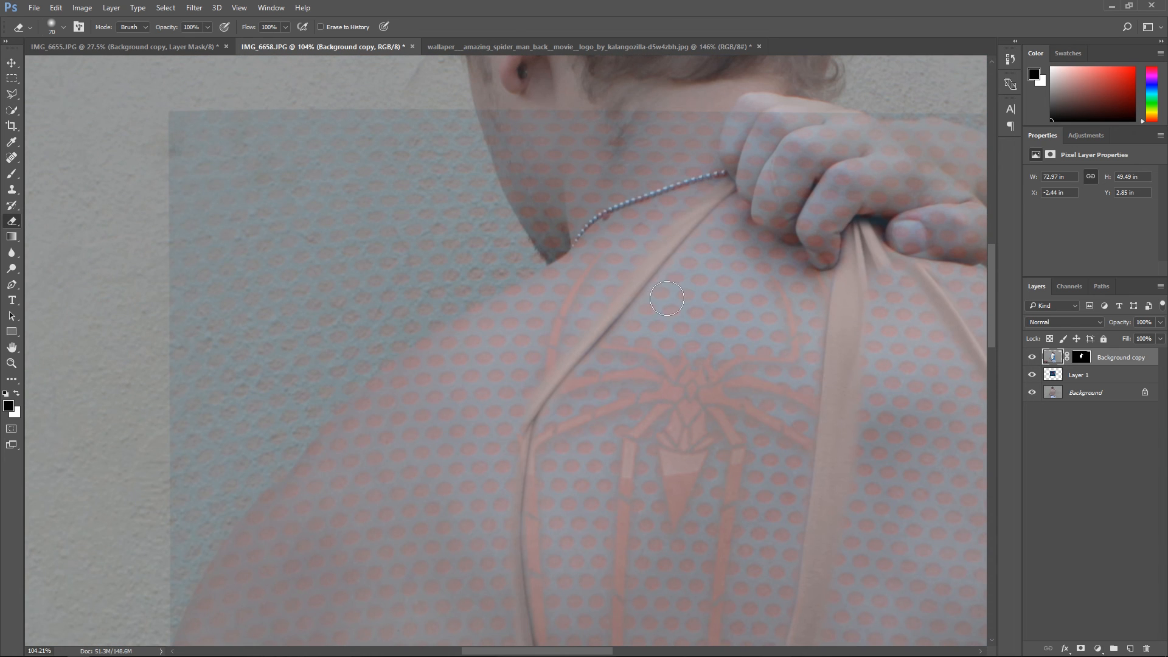
pyautogui.scroll(-5, 652, 456)
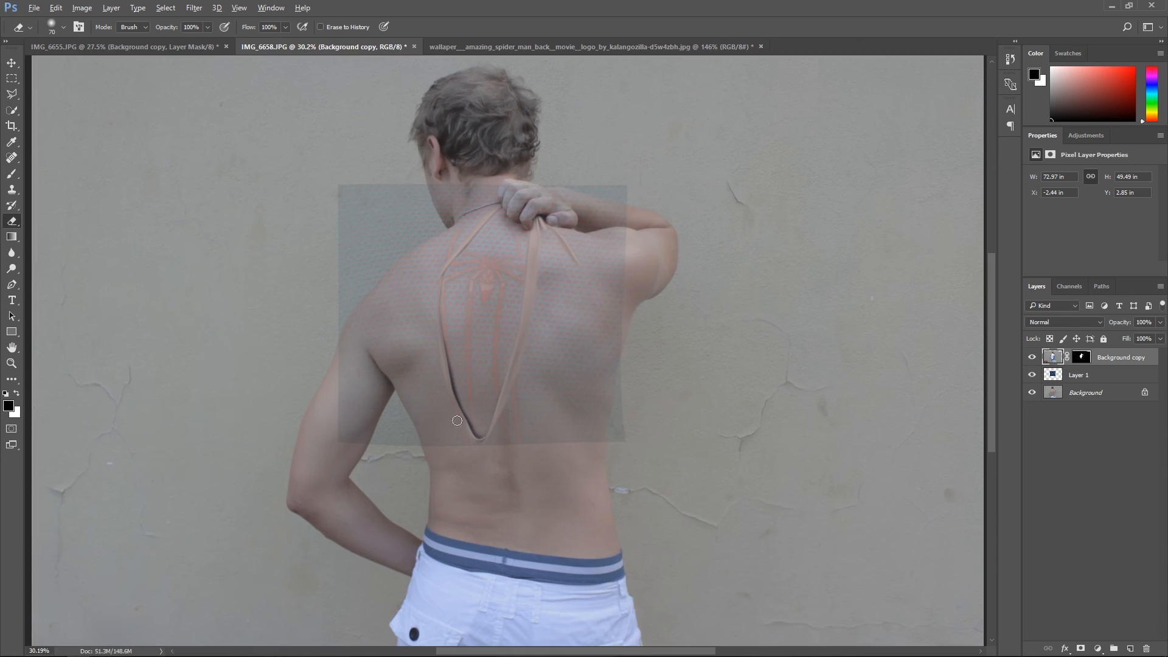
pyautogui.scroll(-1, 475, 421)
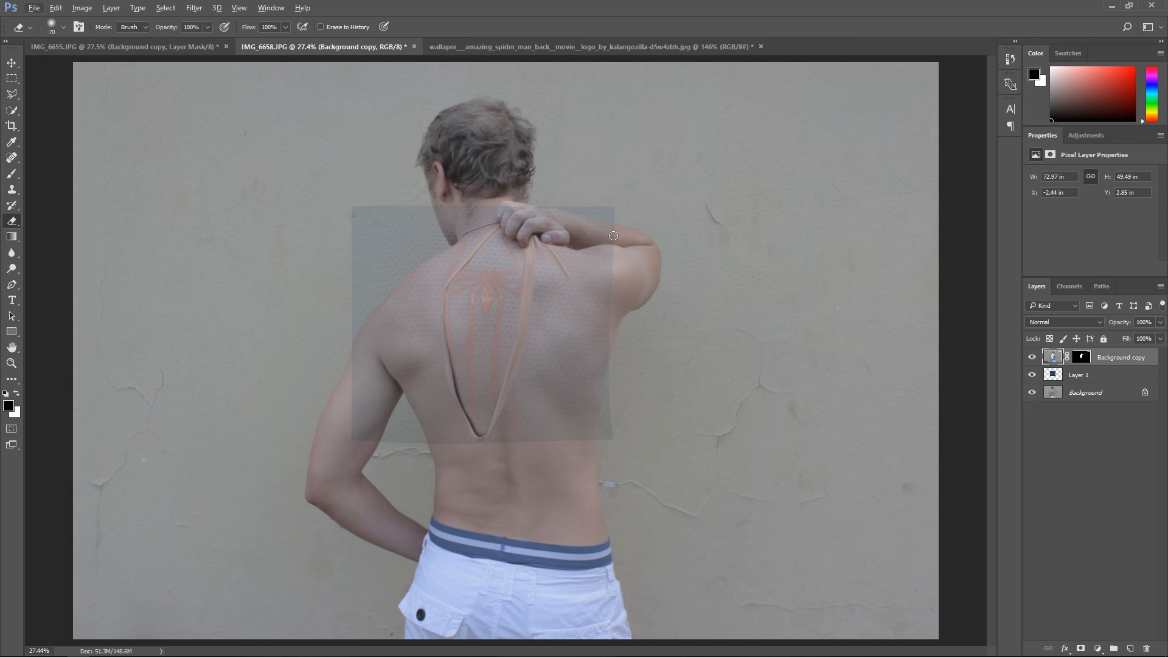
# Step: Erase the logo layer's pattern outside the V opening, enlarging the soft eraser to 250 px for the large areas
pyautogui.click(1098, 377)
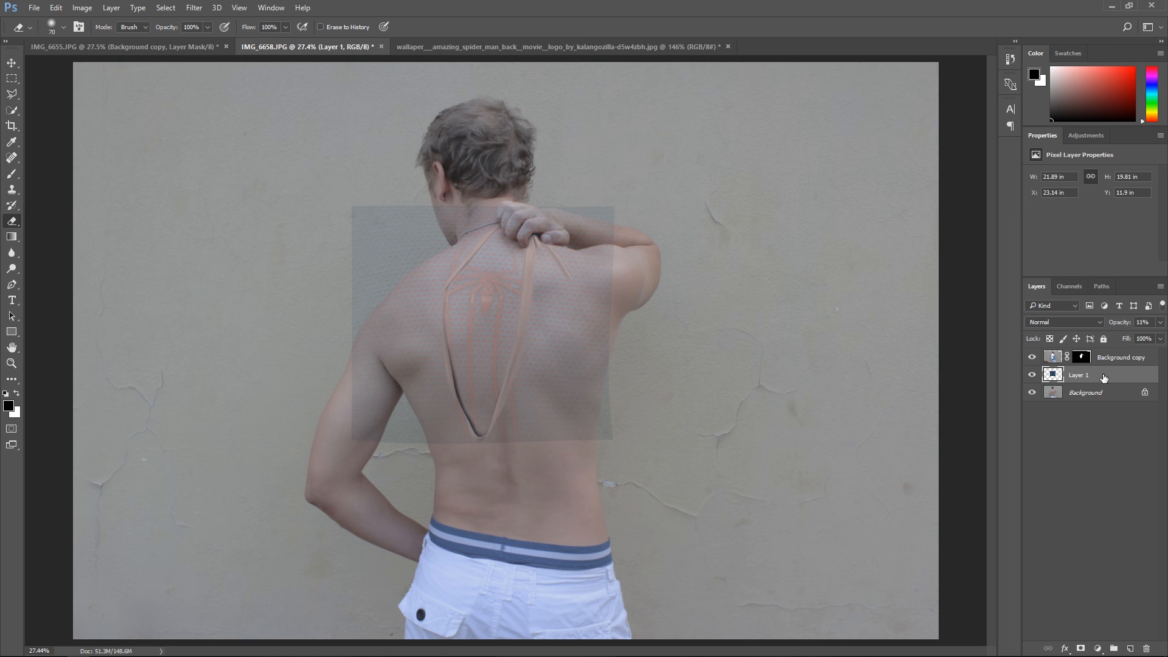
pyautogui.scroll(6, 555, 329)
pyautogui.scroll(3, 652, 164)
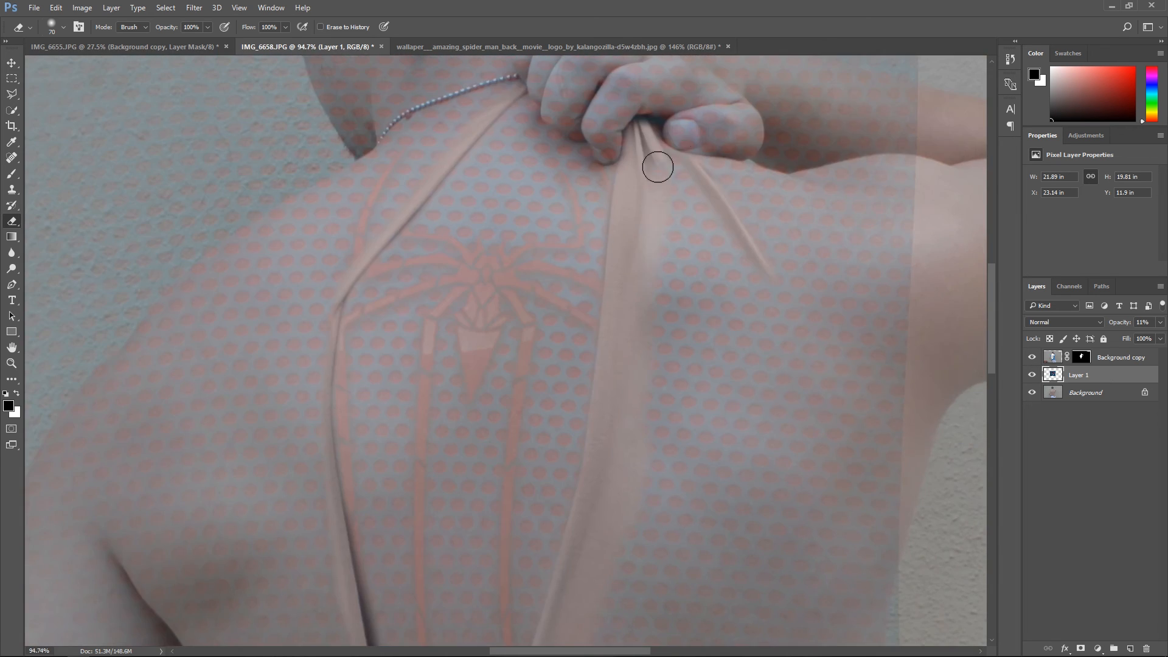
pyautogui.scroll(-5, 225, 480)
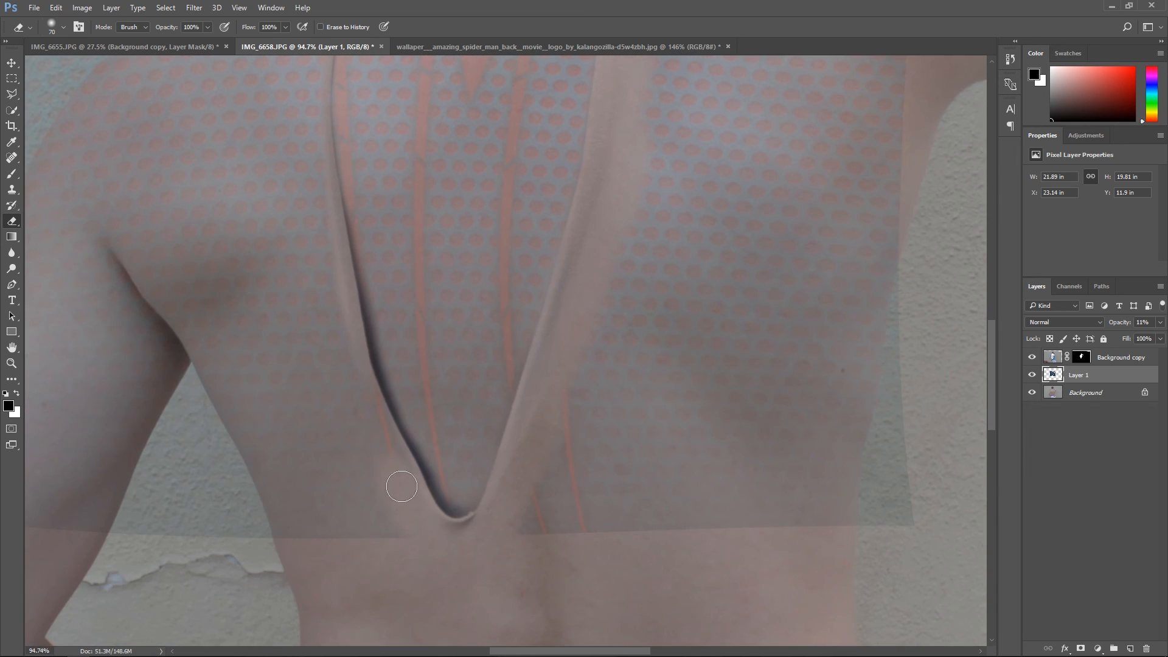
pyautogui.scroll(-6, 315, 167)
pyautogui.press(']')
pyautogui.press(']')
pyautogui.press(']')
pyautogui.press(']')
pyautogui.press(']')
pyautogui.press(']')
pyautogui.press(']')
pyautogui.press(']')
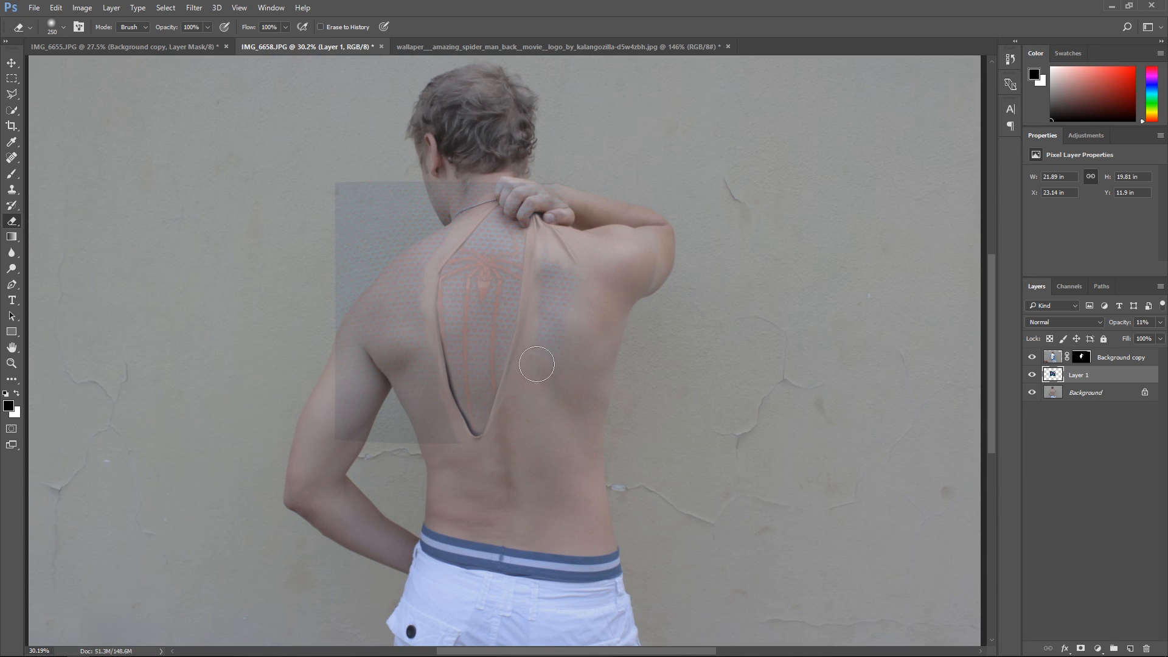
# Step: Erase the logo pattern close along the opening's edges with a hard 40 px eraser
pyautogui.scroll(6, 529, 212)
pyautogui.press('[')
pyautogui.press('[')
pyautogui.press('[')
pyautogui.press('[')
pyautogui.press('[')
pyautogui.press('[')
pyautogui.press('[')
pyautogui.press('[')
pyautogui.press('[')
pyautogui.press('[')
pyautogui.press('[')
pyautogui.rightClick(430, 398)
pyautogui.click(417, 333)
pyautogui.moveTo(495, 363); pyautogui.dragTo(645, 231)
# Step: Raise the logo layer's opacity to 100% and erase its remaining traces from the hand, neck and surrounding skin
pyautogui.scroll(-3, 650, 480)
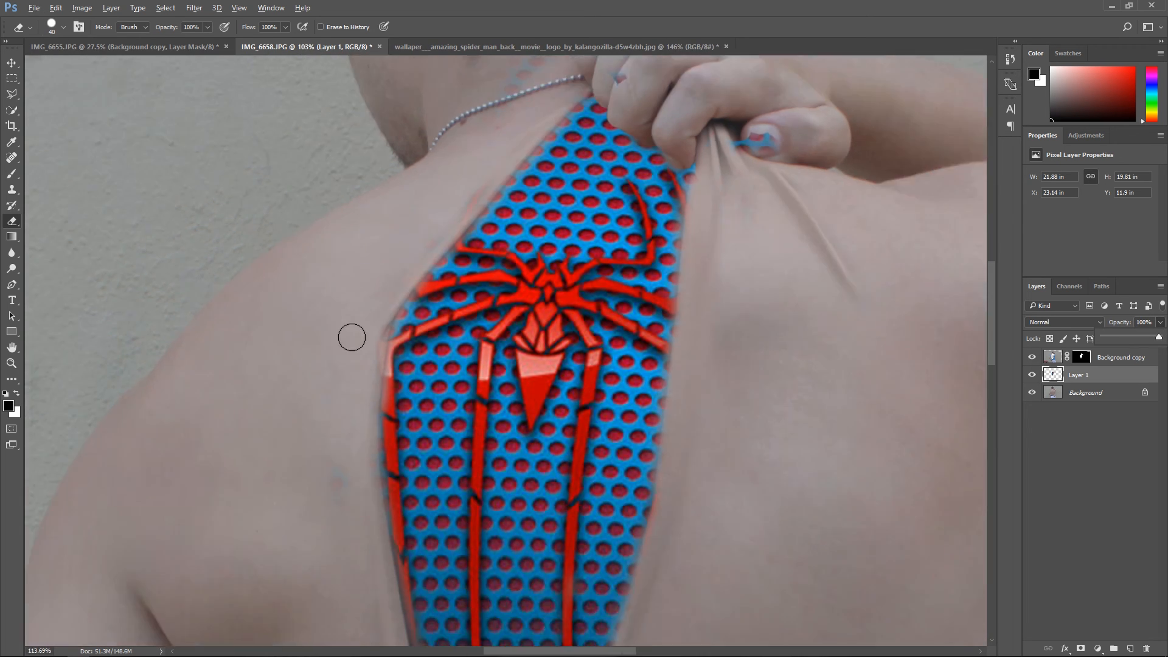
pyautogui.scroll(2, 377, 331)
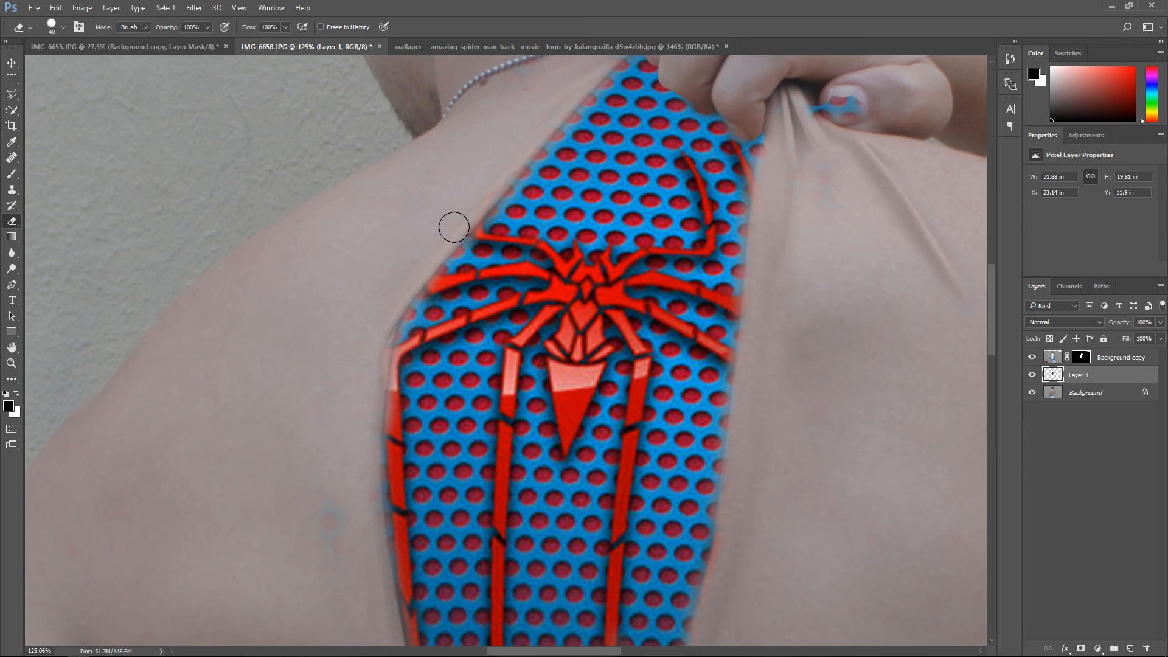
pyautogui.scroll(3, 529, 67)
pyautogui.scroll(-2, 760, 420)
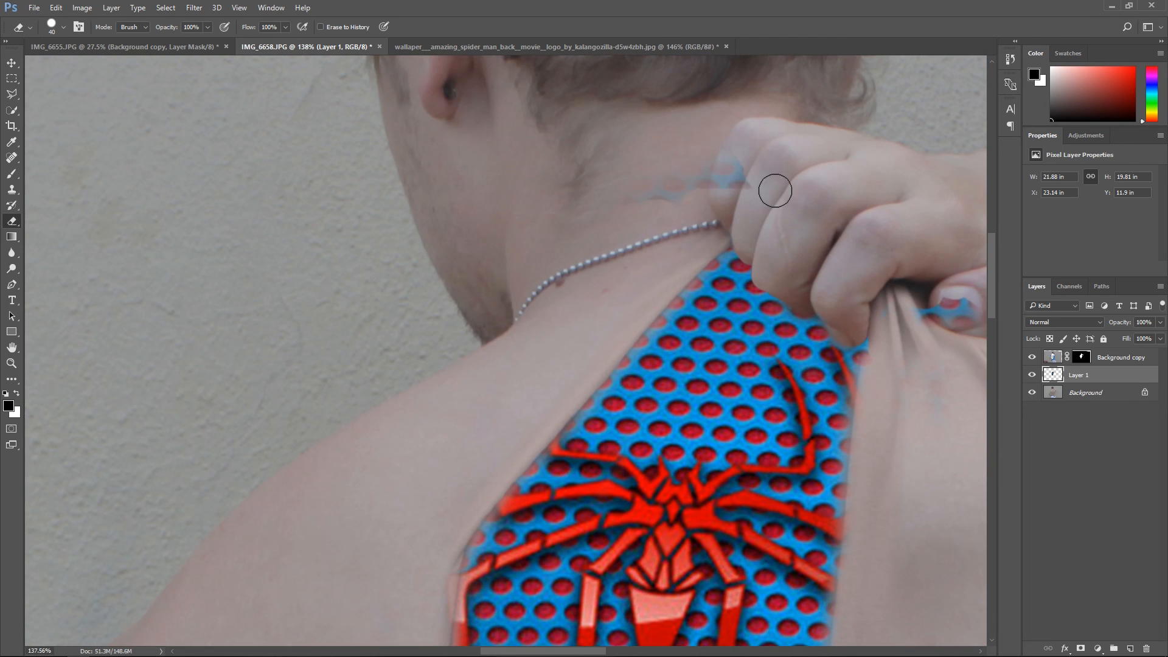
pyautogui.scroll(-5, 894, 389)
pyautogui.scroll(4, 490, 417)
pyautogui.scroll(1, 385, 125)
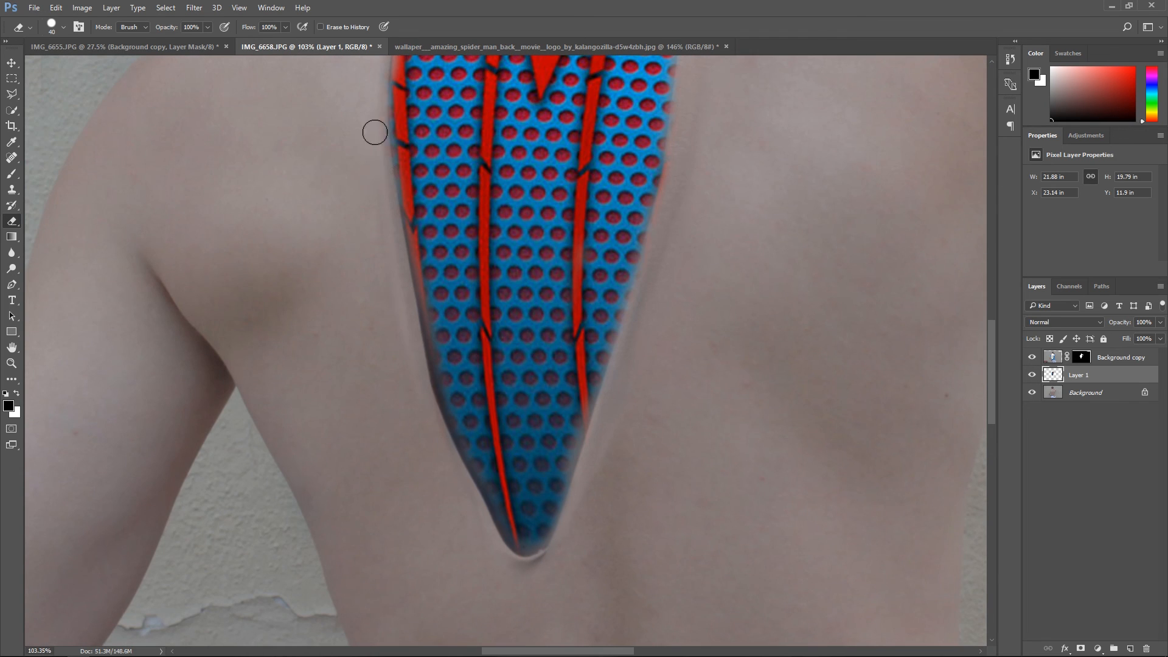
pyautogui.scroll(-3, 605, 410)
pyautogui.scroll(4, 404, 483)
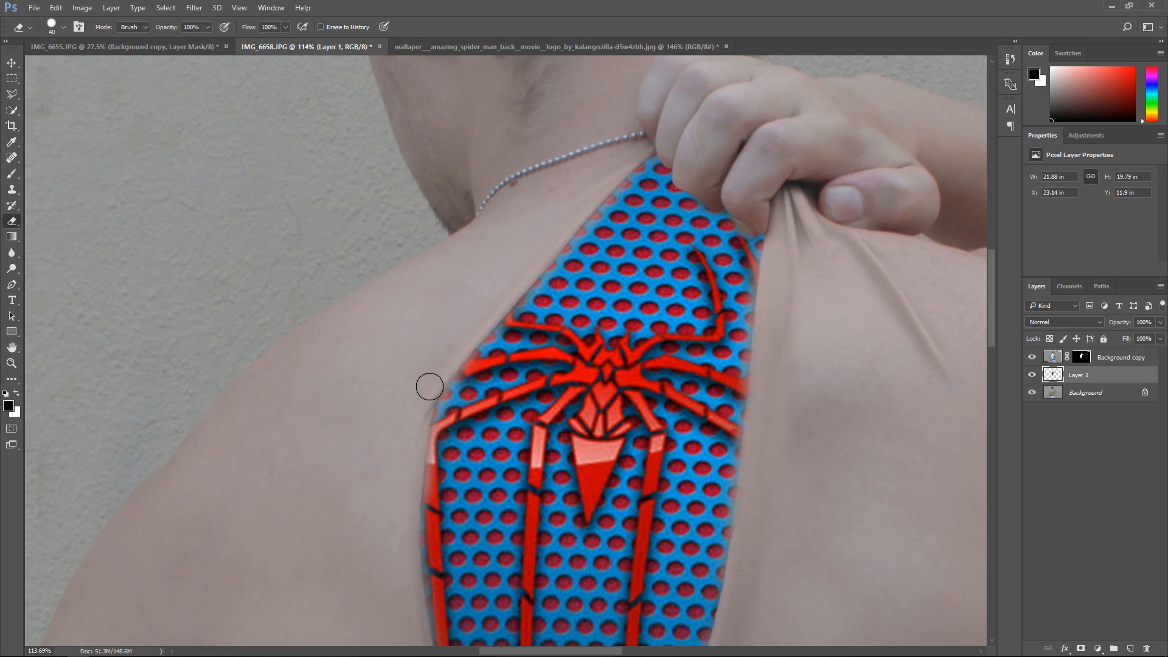
# Step: Lower the logo layer's opacity to 55% and add a new empty layer above it
pyautogui.hotkey('ctrl', '0')
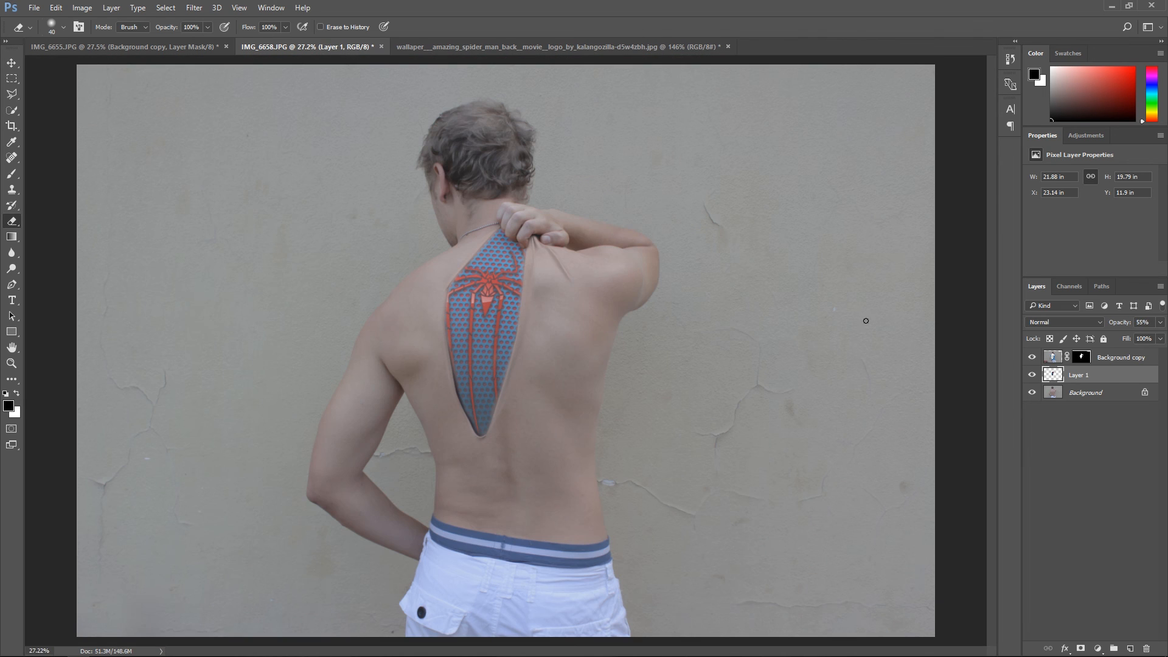
pyautogui.click(1130, 649)
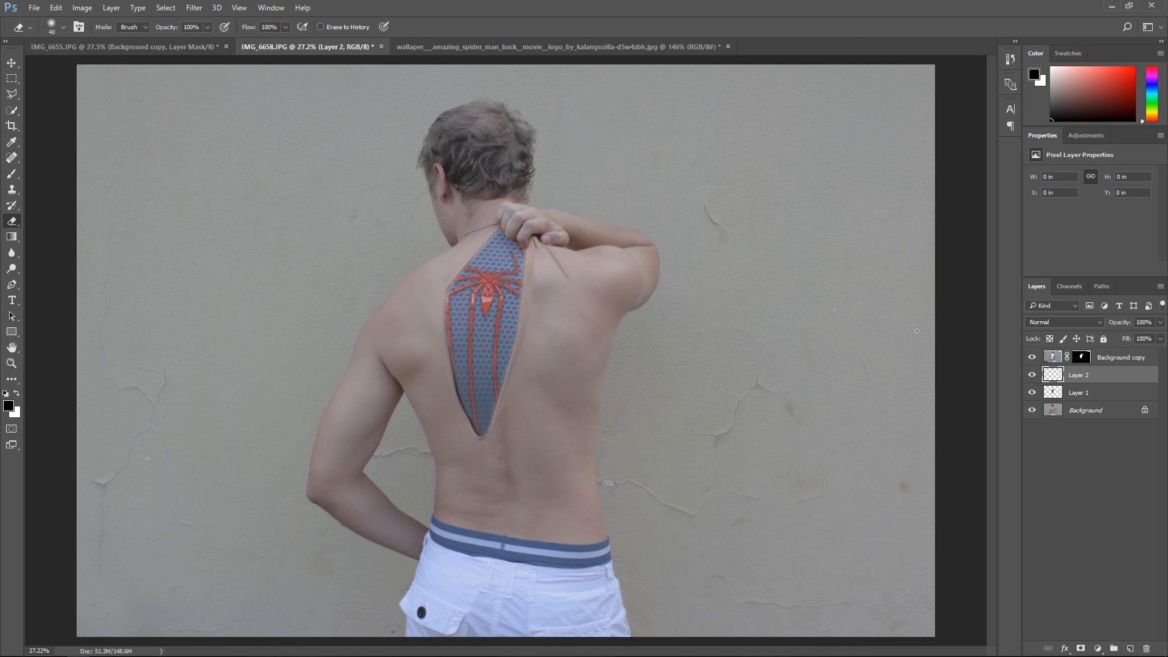
# Step: Paint a black shadow from the V's lower tip up along the opening's left edge with a soft 30 px brush
pyautogui.click(12, 173)
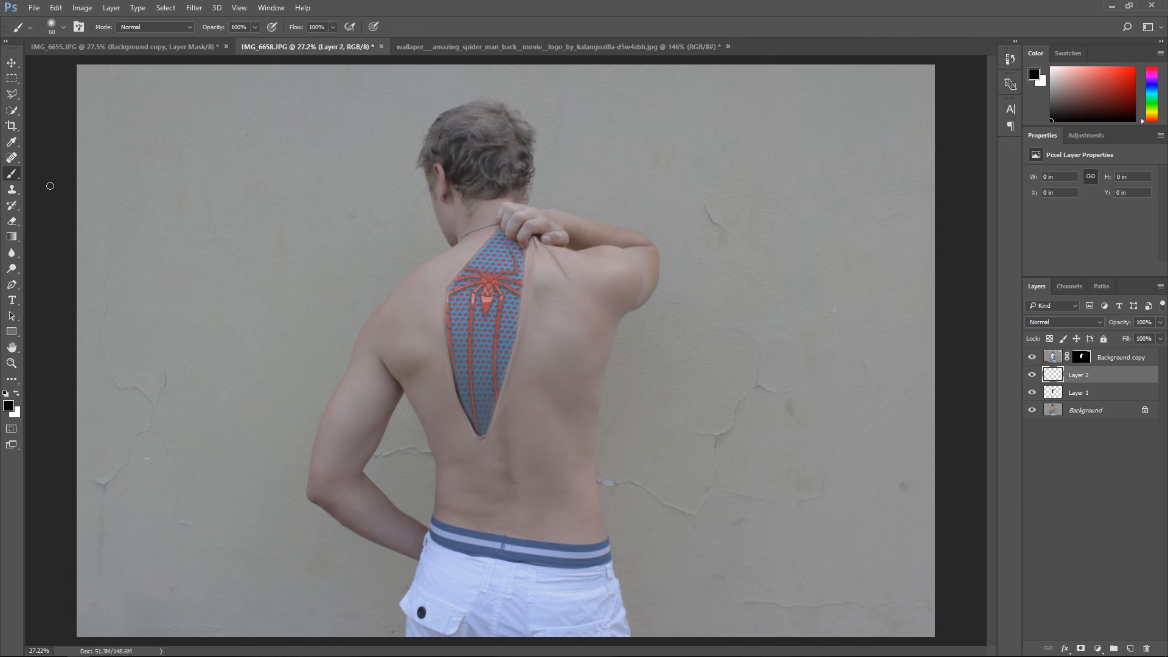
pyautogui.scroll(5, 389, 375)
pyautogui.scroll(2, 578, 441)
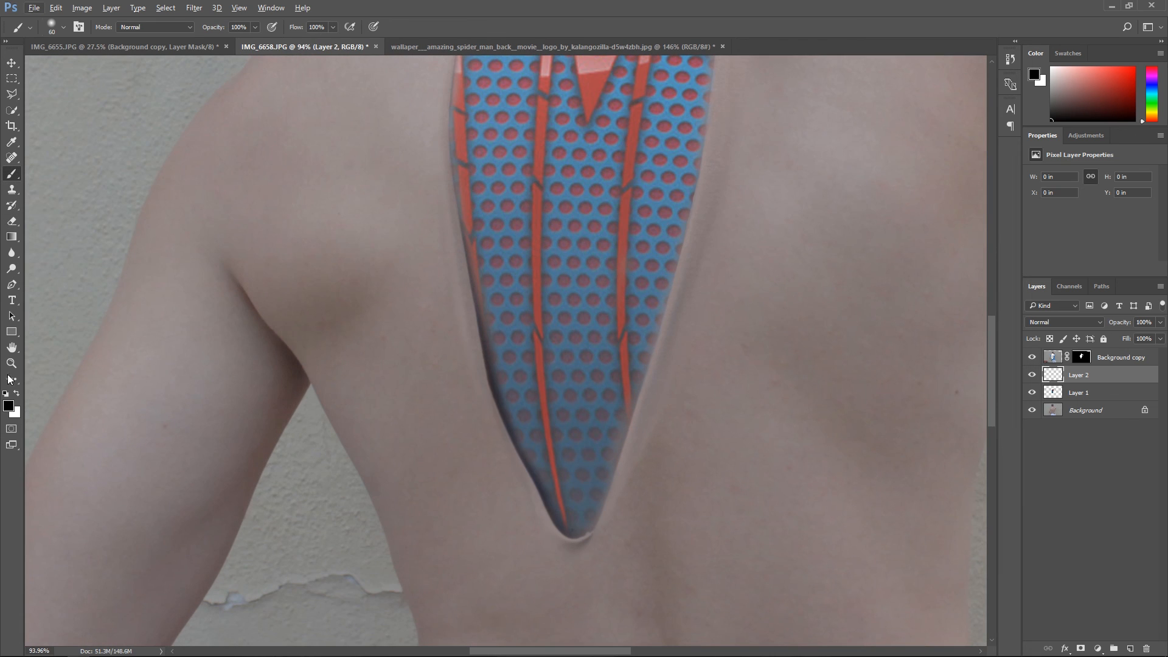
pyautogui.press('[')
pyautogui.press('[')
pyautogui.press('[')
pyautogui.moveTo(585, 530)
pyautogui.mouseDown()
pyautogui.moveTo(550, 509)
pyautogui.moveTo(494, 389)
pyautogui.moveTo(454, 174)
pyautogui.mouseUp()
pyautogui.scroll(-5, 454, 175)
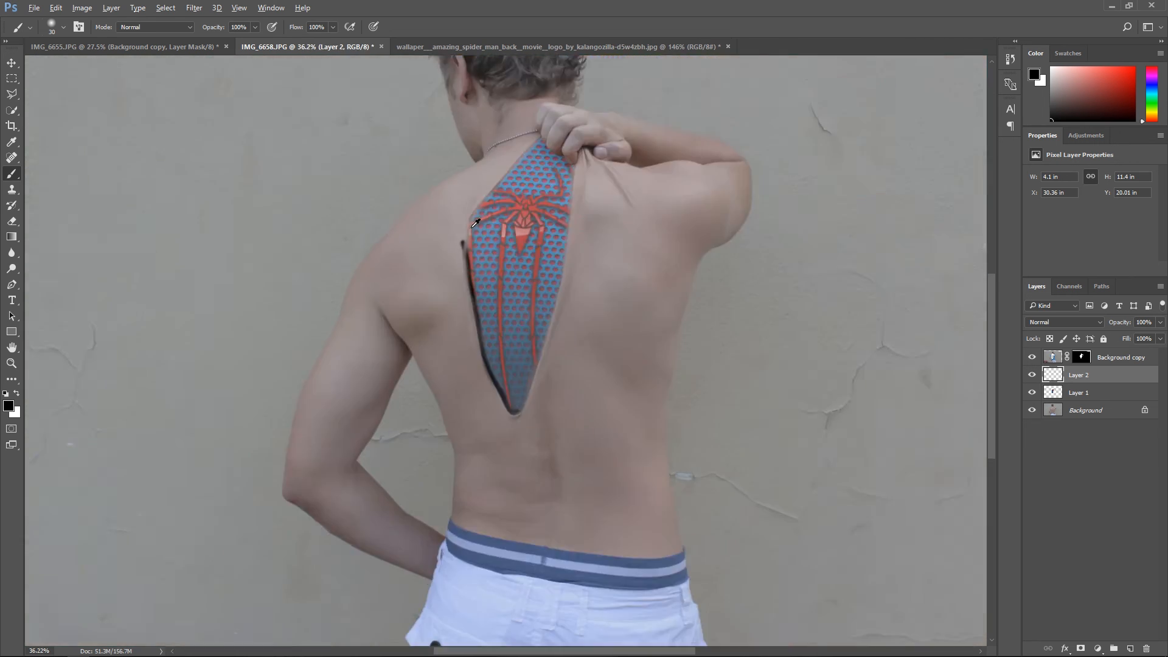
# Step: Paint the black shadow along the opening's upper left edge up to the hand with a 20 px brush
pyautogui.scroll(5, 522, 236)
pyautogui.press('[')
pyautogui.moveTo(556, 216)
pyautogui.mouseDown()
pyautogui.moveTo(484, 298)
pyautogui.moveTo(353, 537)
pyautogui.mouseUp()
pyautogui.scroll(-5, 615, 410)
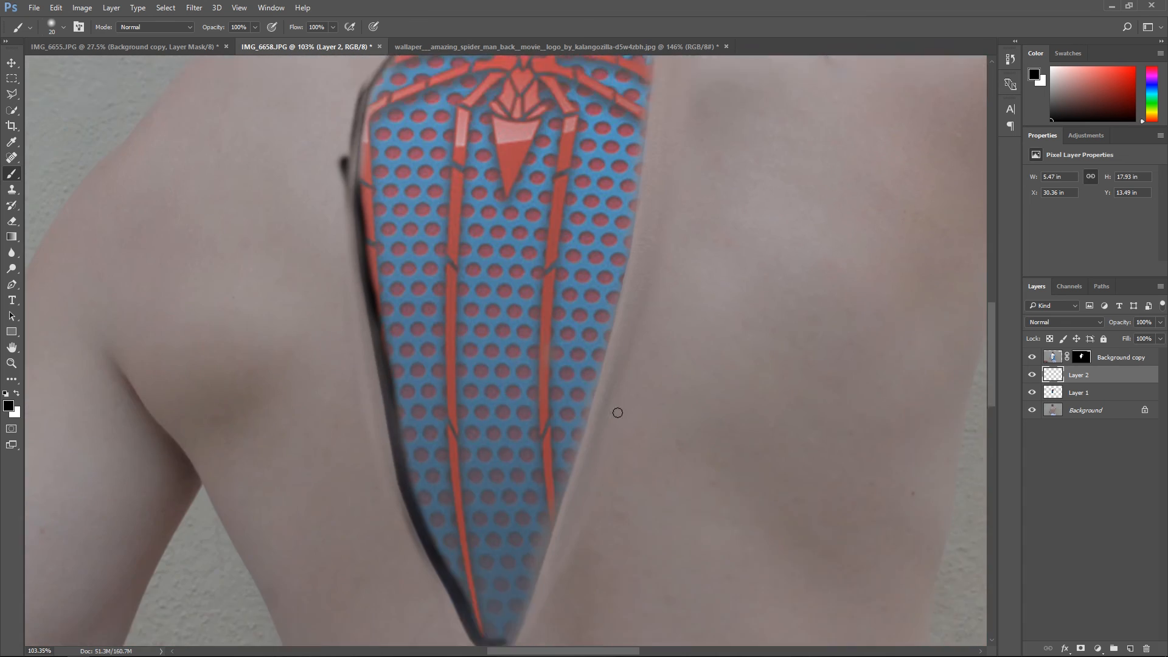
# Step: Erase the excess black shadow that spills onto the skin along the opening's left edge with a 40 px eraser
pyautogui.press('e')
pyautogui.scroll(6, 464, 338)
pyautogui.moveTo(464, 339); pyautogui.dragTo(444, 489)
pyautogui.scroll(-4, 615, 235)
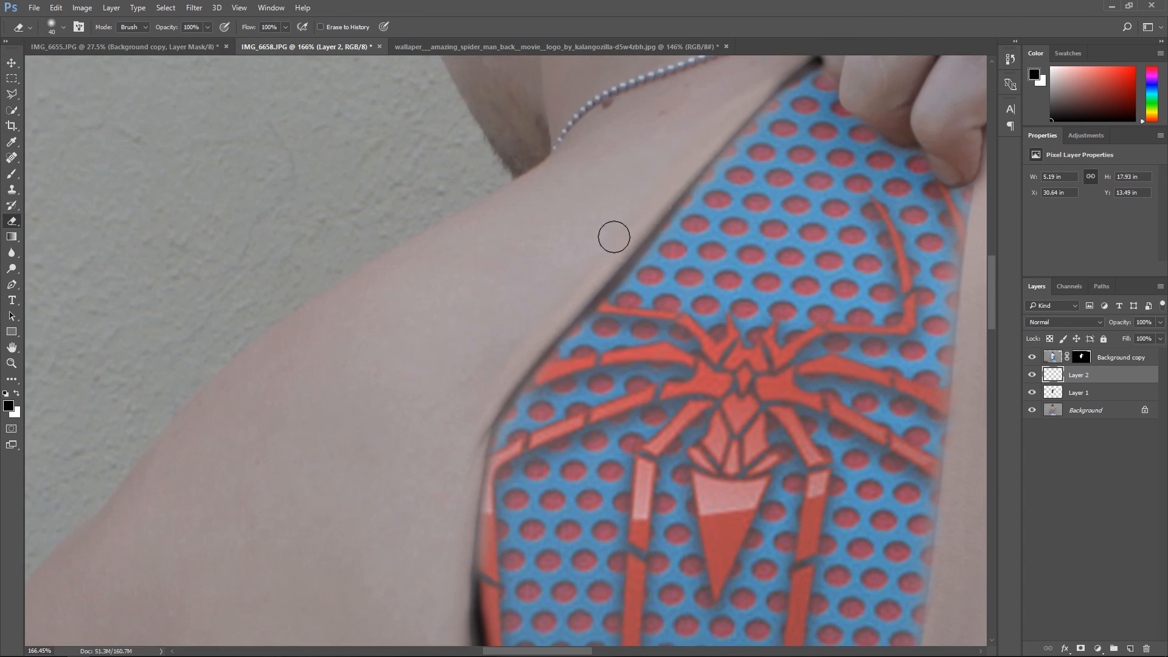
pyautogui.scroll(4, 584, 282)
pyautogui.scroll(-6, 532, 299)
pyautogui.scroll(4, 532, 298)
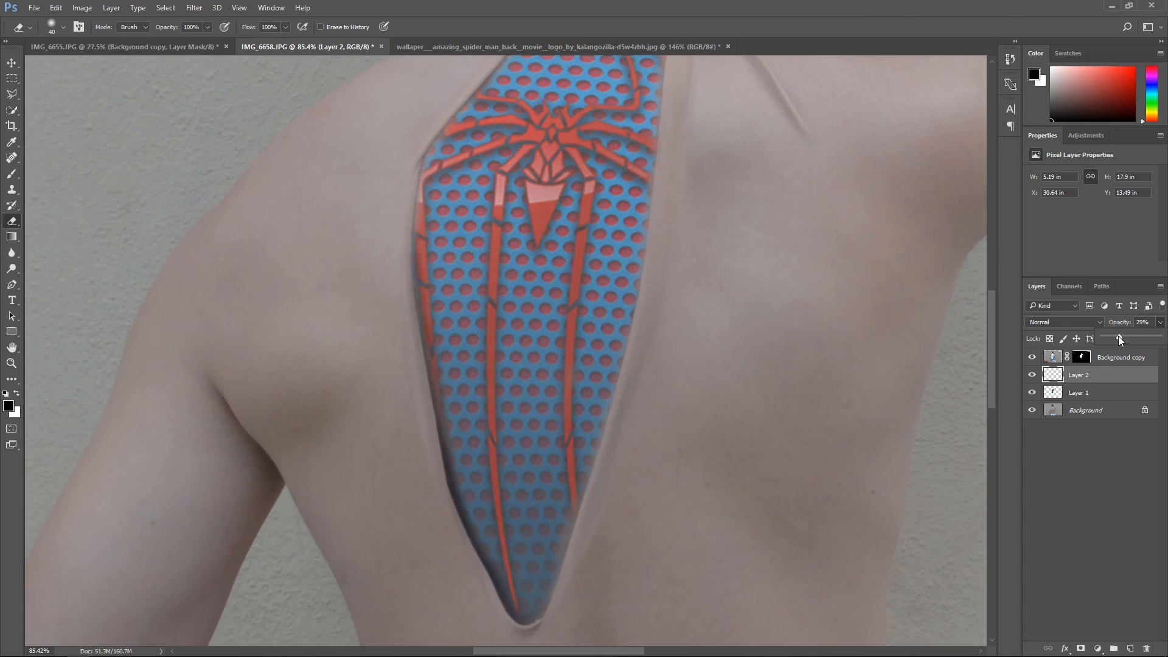
# Step: Set the shadow layer's opacity to 25%
pyautogui.moveTo(1116, 323); pyautogui.dragTo(1094, 323)
pyautogui.scroll(-4, 605, 353)
pyautogui.press('alt')
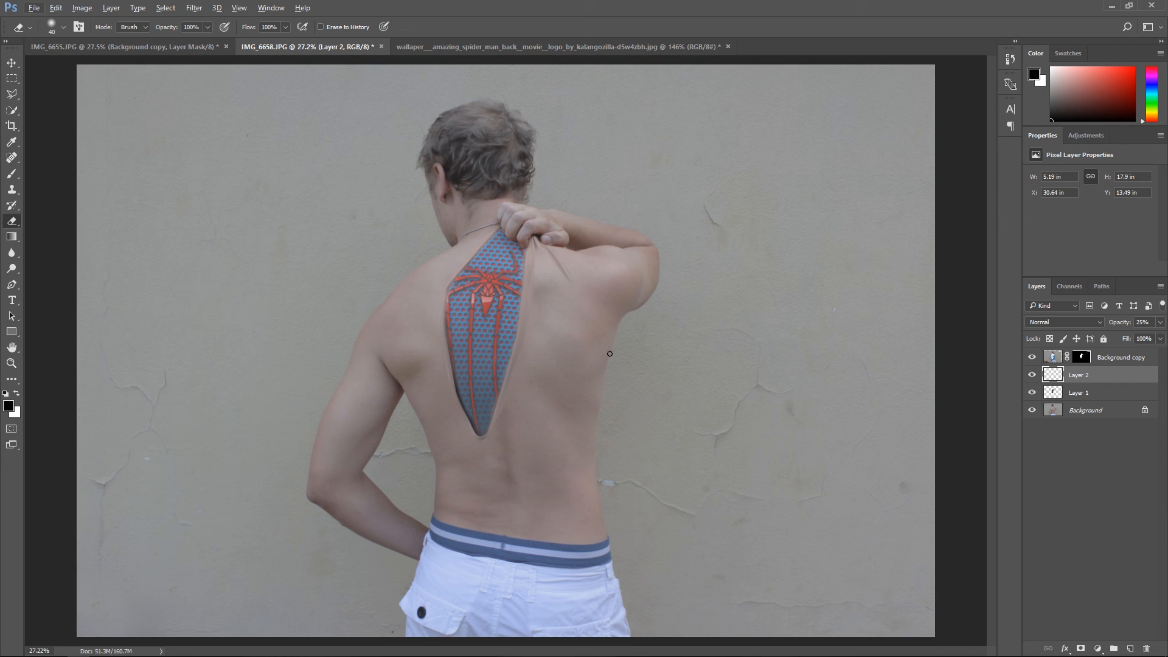